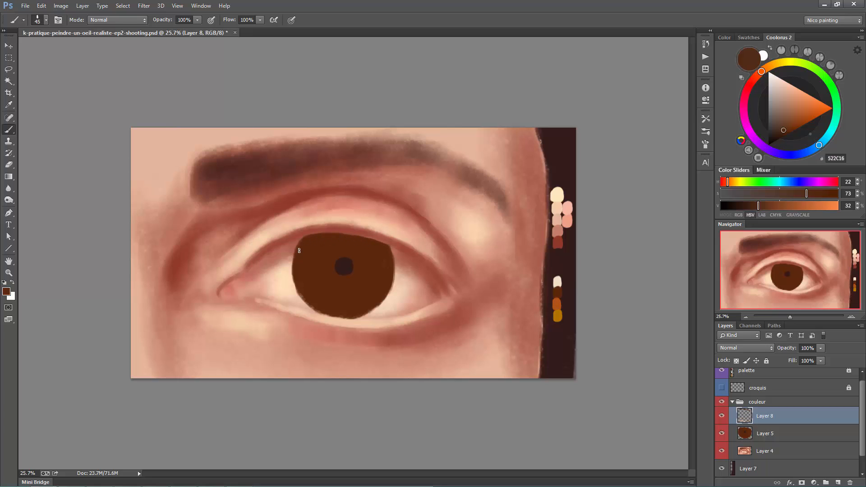
- Refine the iris outline in brown, and darken its rim with thin radial streaks using the dark colour sampled from the pupil
mouse_move(299, 249)
left_mouse_down()
mouse_move(302, 290)
mouse_move(356, 312)
mouse_move(387, 282)
mouse_move(390, 297)
left_mouse_up()
left_click(397, 277, "alt")
left_click(345, 267, "alt")
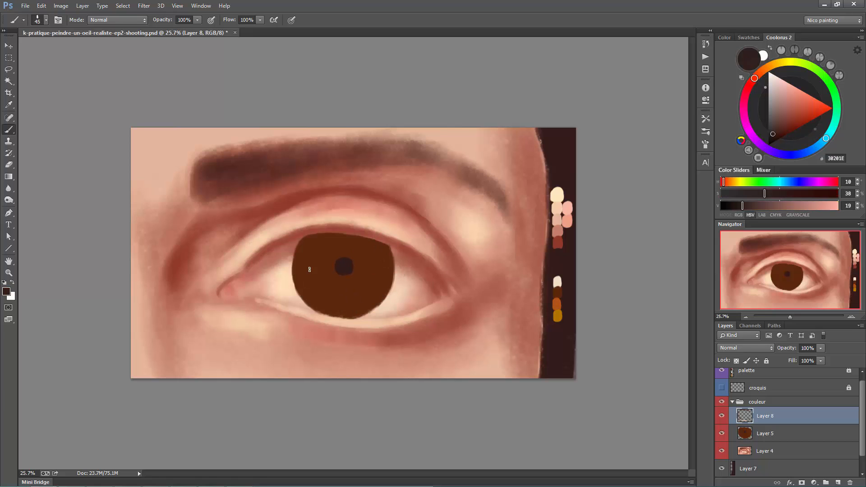
key("ctrl+space")
left_click_drag(332, 267, 326, 275)
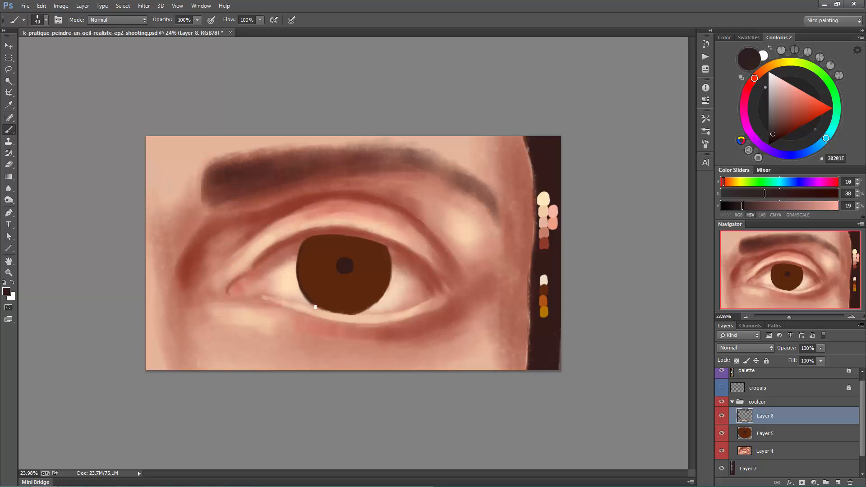
mouse_move(386, 248)
left_mouse_down()
mouse_move(391, 286)
mouse_move(360, 312)
mouse_move(368, 309)
left_mouse_up()
key("bracketleft")
key("bracketright")
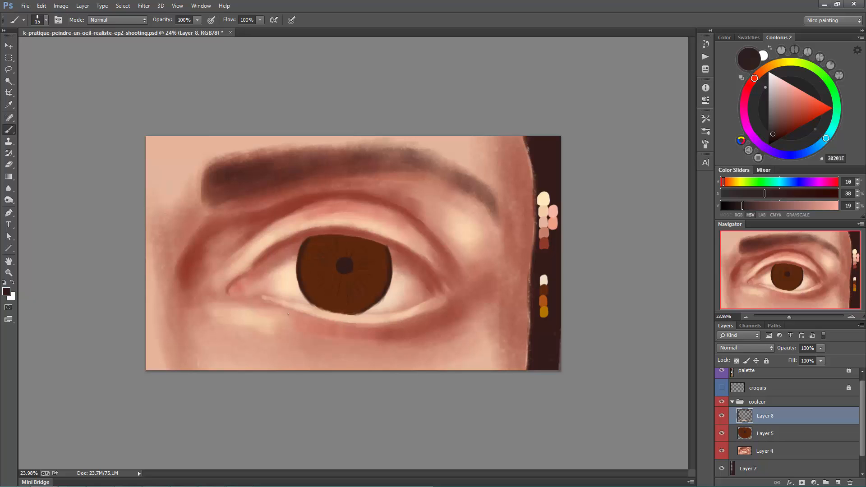
- Paint fine orange radial streaks in the iris and add ochre glow and streaks, sampling both colours from the painted palette
left_click(544, 299, "alt")
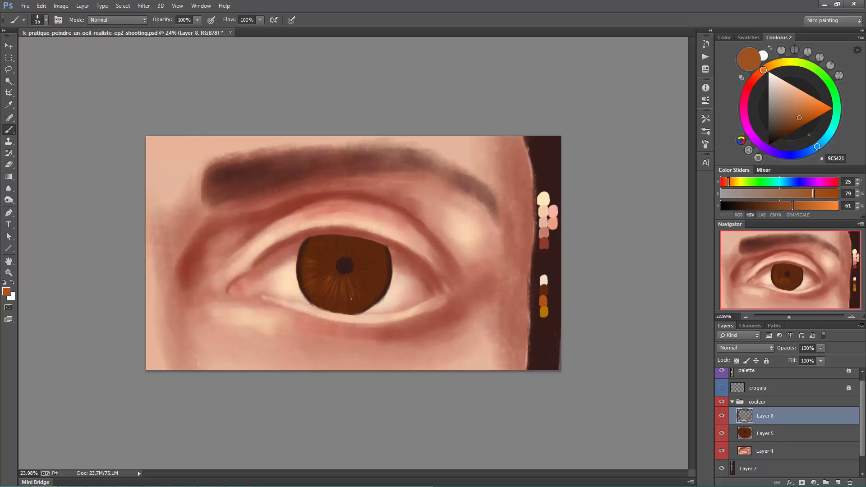
left_click(544, 311, "alt")
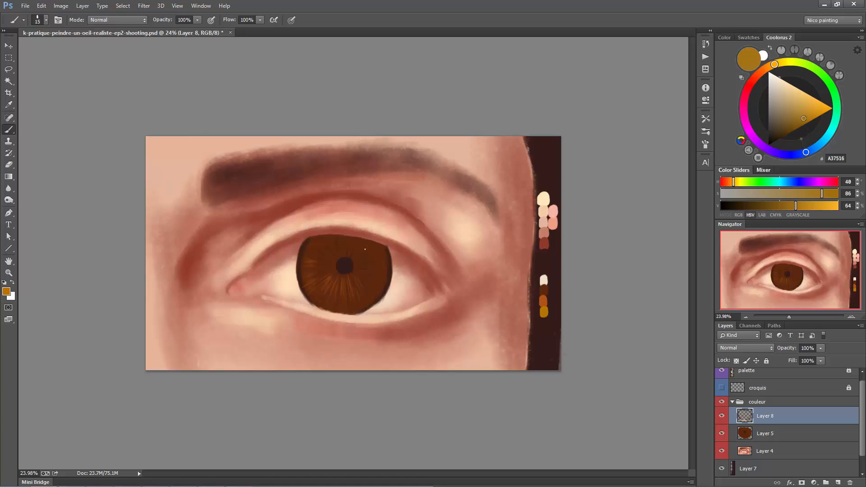
key("bracketright")
key("bracketright")
key("bracketright")
key("bracketright")
key("bracketright")
key("bracketright")
key("bracketright")
mouse_move(367, 254)
left_mouse_down()
mouse_move(381, 256)
mouse_move(384, 274)
left_mouse_up()
key("bracketright")
left_click_drag(327, 293, 333, 295)
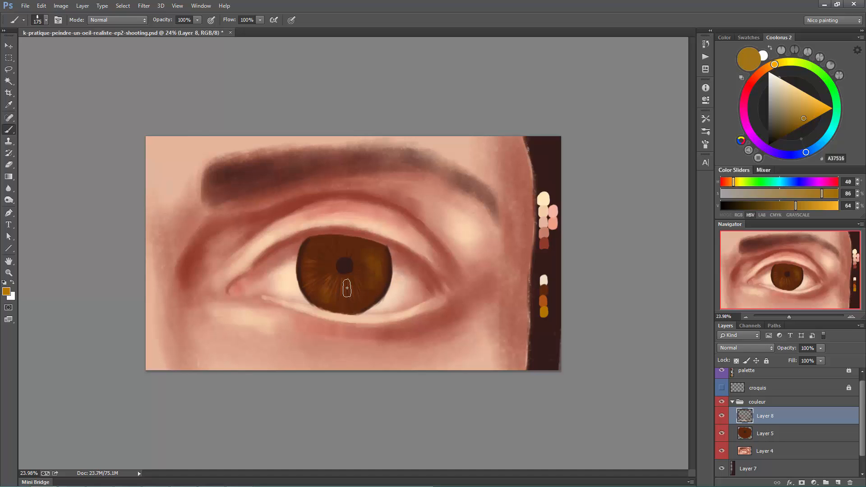
key("bracketleft")
key("bracketleft")
key("bracketleft")
key("bracketleft")
key("bracketleft")
key("bracketleft")
key("bracketleft")
key("bracketleft")
key("bracketleft")
- Repaint and define the pupil with the dark brown sampled from its centre
left_click(345, 268, "alt")
key("bracketright")
key("bracketright")
key("bracketright")
key("bracketright")
key("bracketright")
key("bracketright")
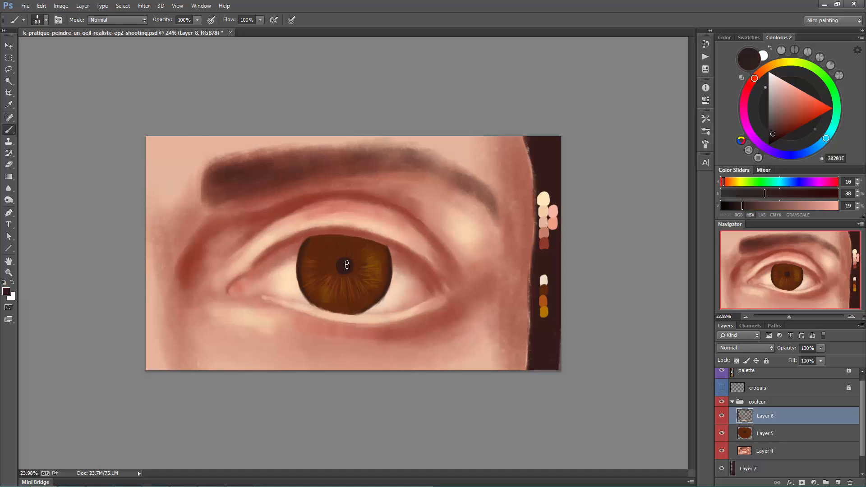
key("bracketleft")
key("bracketleft")
key("bracketleft")
key("bracketleft")
- On a new layer, paint cream reflections above and on both sides of the pupil, sampling the colour from the white of the eye
key("ctrl+shift+alt+n")
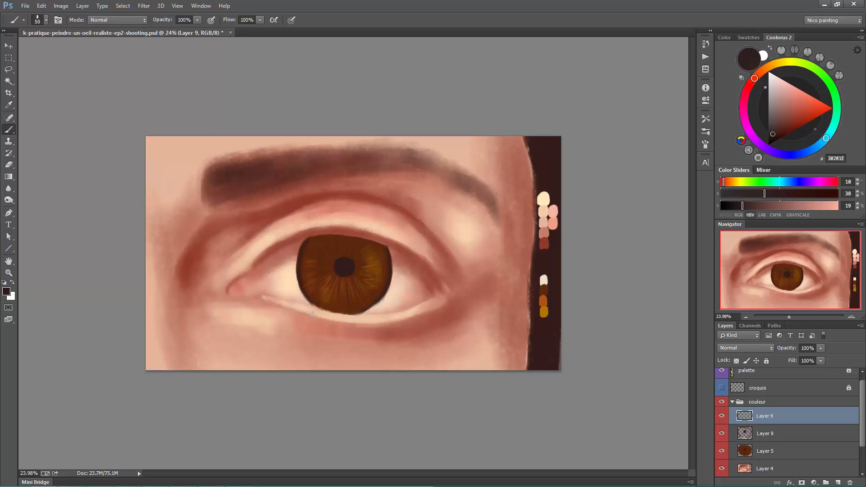
left_click(294, 283, "alt")
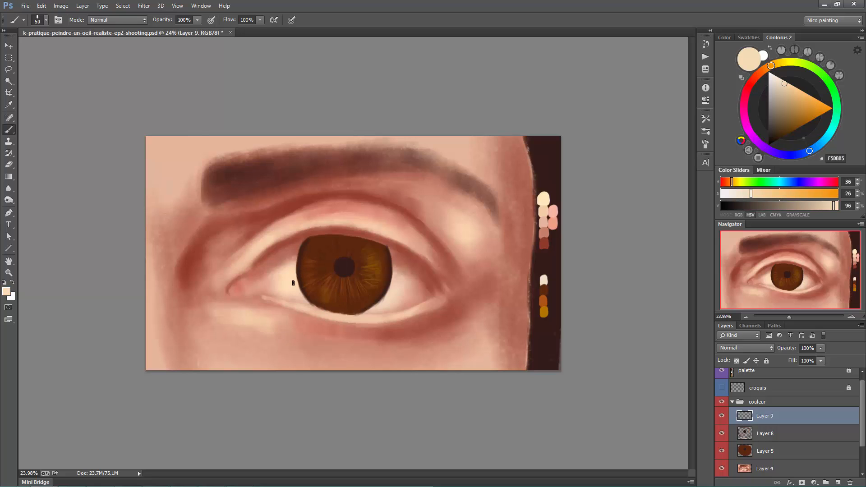
key("bracketright")
key("bracketright")
key("bracketright")
key("bracketright")
key("bracketright")
mouse_move(343, 259)
left_mouse_down()
mouse_move(313, 261)
mouse_move(332, 257)
mouse_move(313, 271)
mouse_move(332, 263)
mouse_move(316, 261)
mouse_move(338, 261)
mouse_move(313, 280)
mouse_move(348, 257)
mouse_move(321, 265)
mouse_move(313, 258)
mouse_move(308, 269)
mouse_move(331, 271)
mouse_move(314, 271)
mouse_move(307, 302)
mouse_move(313, 273)
mouse_move(330, 292)
mouse_move(328, 271)
mouse_move(335, 280)
mouse_move(386, 274)
mouse_move(377, 272)
mouse_move(376, 284)
mouse_move(371, 271)
mouse_move(370, 279)
mouse_move(386, 288)
left_mouse_up()
key("bracketleft")
key("bracketleft")
key("bracketleft")
key("bracketleft")
key("bracketleft")
key("bracketleft")
key("bracketright")
key("bracketright")
key("bracketright")
key("bracketright")
key("bracketright")
key("bracketright")
key("bracketright")
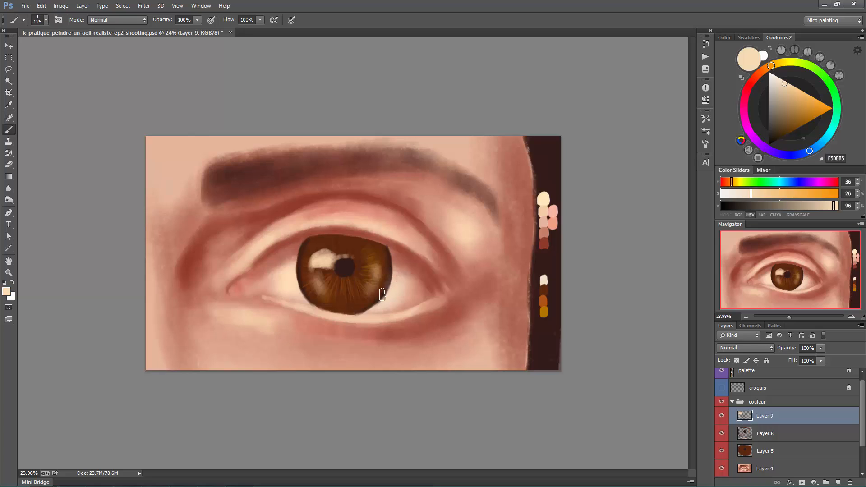
- Add a thin curved cream reflection along the iris's lower inner-corner side with a smaller brush
key("bracketleft")
key("bracketleft")
key("bracketleft")
key("bracketleft")
key("bracketleft")
key("bracketleft")
key("bracketleft")
key("bracketleft")
left_click_drag(310, 272, 319, 296)
key("bracketright")
key("bracketright")
key("bracketright")
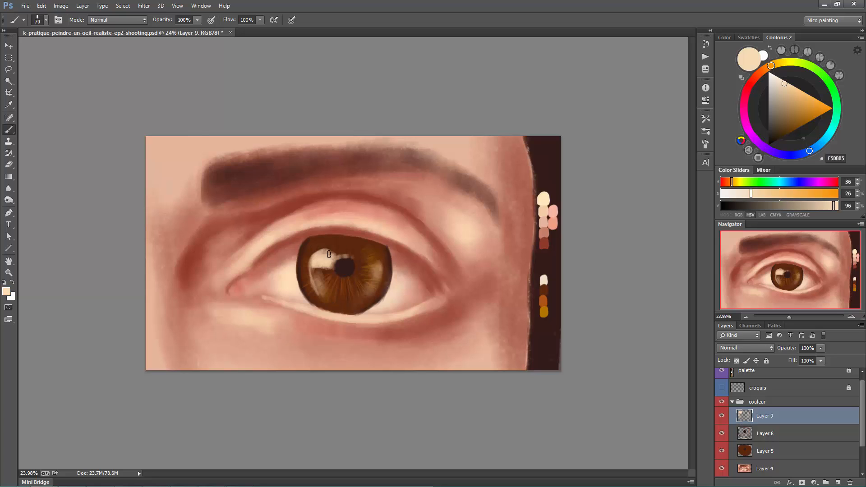
- Brush a faint cream sheen over the pupil and the lower part of the iris
key("bracketright")
key("bracketright")
key("bracketright")
key("bracketright")
mouse_move(342, 269)
left_mouse_down()
mouse_move(330, 288)
mouse_move(337, 302)
mouse_move(358, 299)
mouse_move(336, 302)
mouse_move(369, 293)
mouse_move(320, 315)
mouse_move(301, 278)
left_mouse_up()
key("bracketleft")
key("bracketleft")
key("bracketleft")
key("bracketright")
key("bracketright")
key("bracketright")
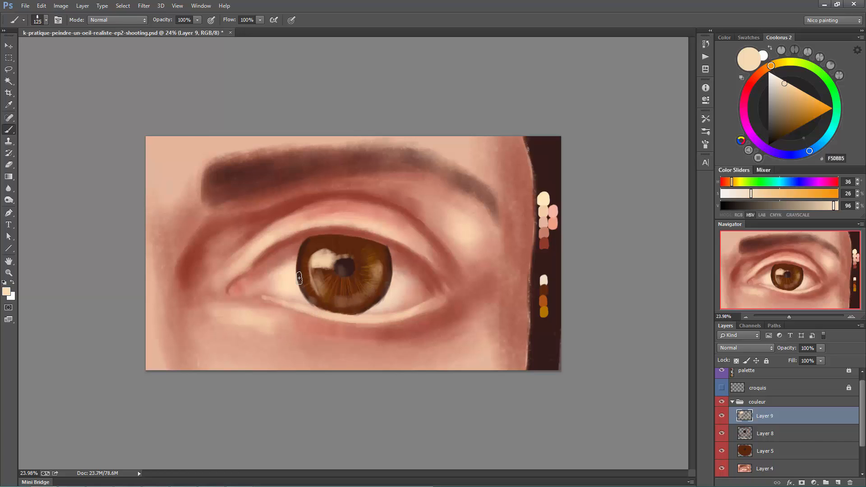
key("bracketleft")
key("bracketleft")
key("bracketleft")
- On a new layer, paint the upper eyelid's shadow over the iris and eye white with dark brown sampled from the background
left_click(560, 244, "alt")
key("ctrl+shift+alt+n")
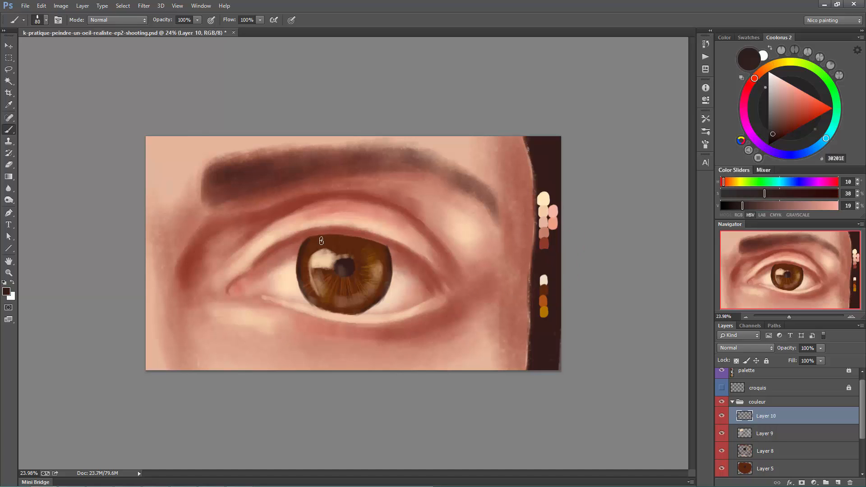
key("bracketright")
key("bracketright")
key("bracketright")
mouse_move(284, 250)
left_mouse_down()
mouse_move(345, 236)
mouse_move(387, 245)
left_mouse_up()
left_click_drag(264, 267, 298, 247)
key("bracketright")
key("bracketright")
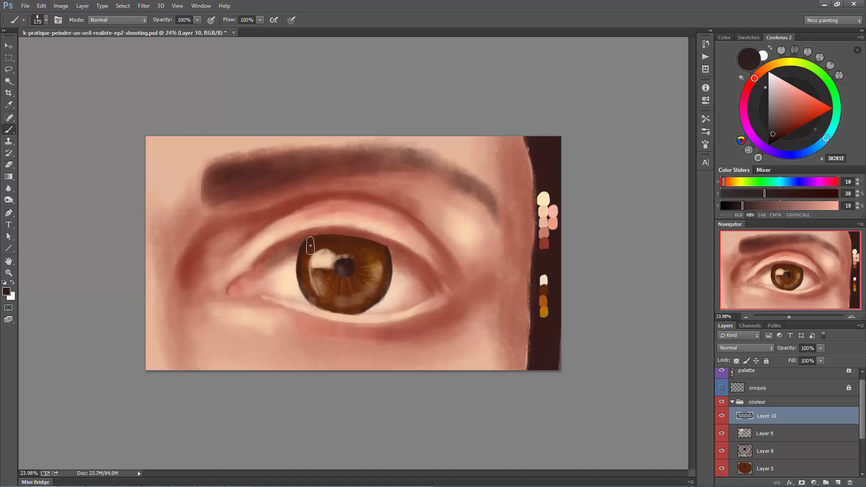
left_click_drag(389, 257, 401, 263)
- Sharpen the iris's dark contour, including its lower edge, with a smaller brush
key("bracketleft")
key("bracketleft")
key("bracketleft")
key("bracketleft")
key("bracketleft")
key("bracketleft")
key("bracketleft")
key("bracketleft")
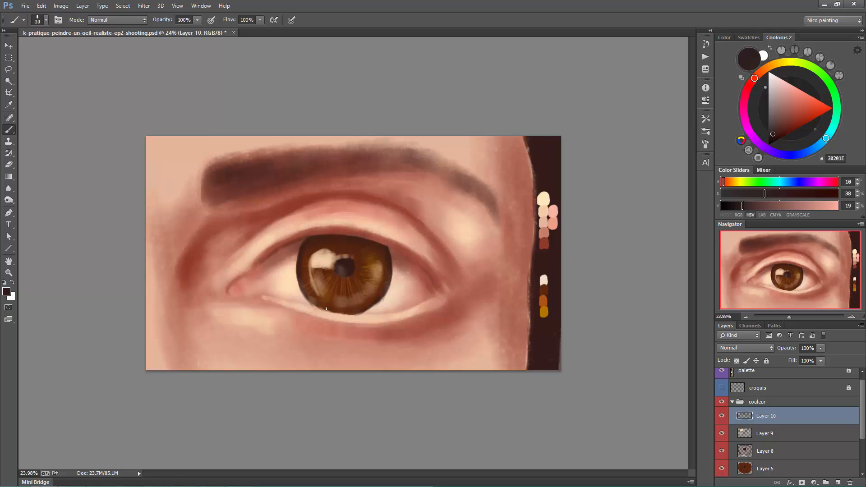
left_click_drag(326, 308, 362, 313)
- Add an ochre glow to the iris's lower side facing the outer corner, using a brush of about 100 px
left_click(545, 310, "alt")
key("bracketright")
key("bracketright")
key("bracketright")
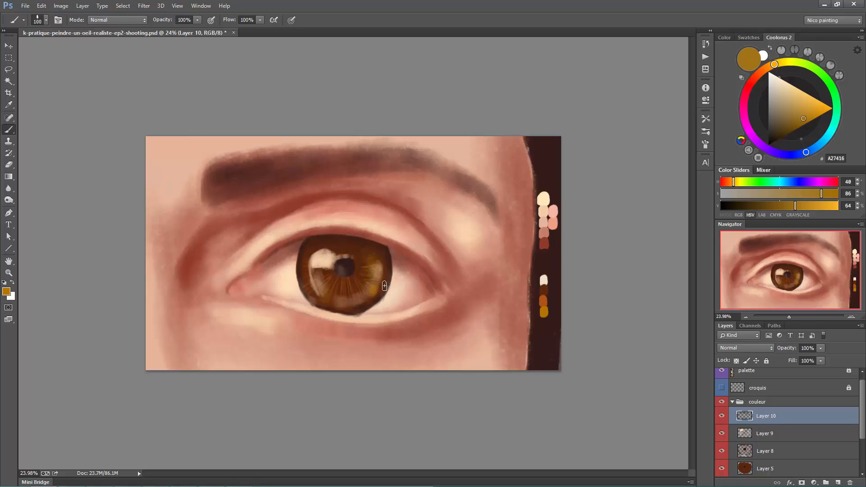
left_click_drag(375, 283, 373, 291)
- Tint the eye white near the outer corner with the palette's orange, using a 300 px brush at 30% opacity
left_click(545, 300, "alt")
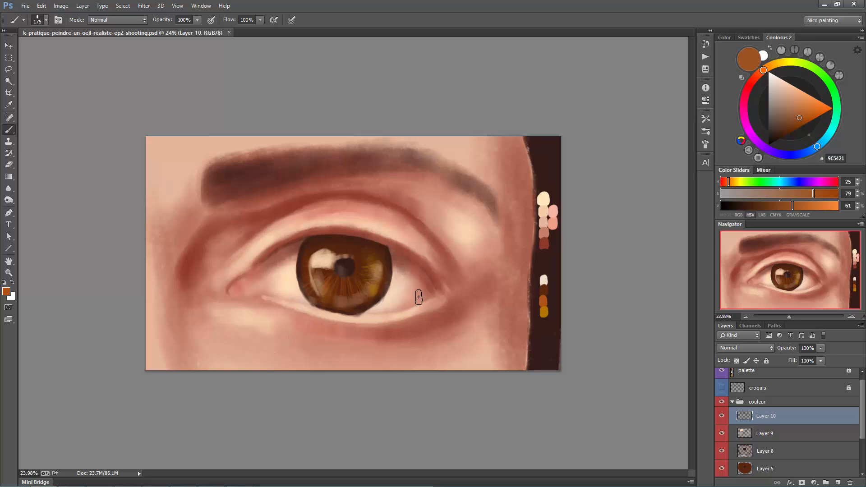
key("bracketright")
key("bracketright")
key("bracketright")
key("bracketright")
key("bracketright")
key("bracketright")
key("3")
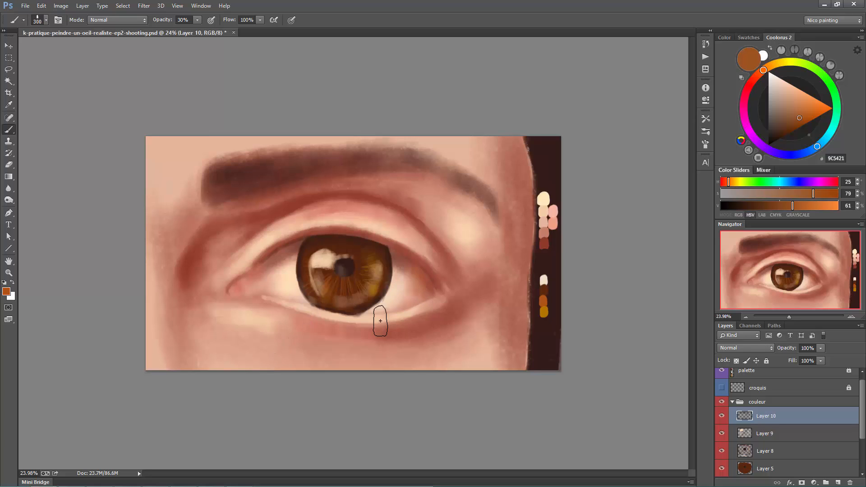
- Shade the outer corner and the edge under the upper eyelid with dark brown at 30% opacity, using progressively smaller brushes
left_click(551, 261, "alt")
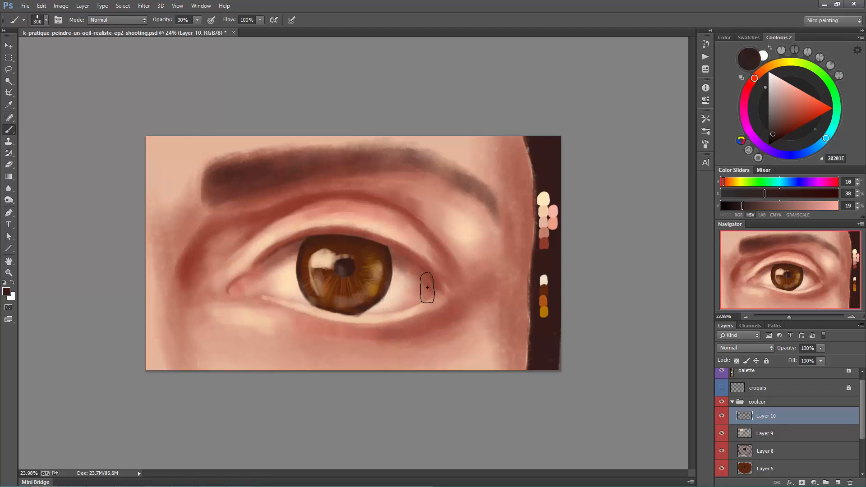
key("bracketleft")
key("bracketleft")
key("bracketleft")
key("bracketleft")
key("bracketleft")
key("bracketleft")
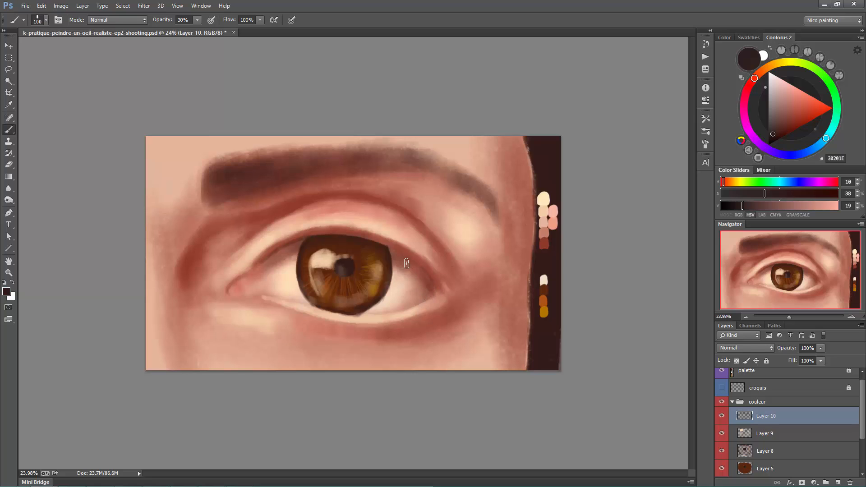
key("bracketleft")
key("bracketleft")
key("bracketright")
key("bracketright")
key("bracketright")
key("bracketleft")
key("bracketleft")
key("bracketleft")
key("bracketleft")
key("bracketleft")
- Soften the lower eyelid rim beside the iris at 30% opacity with skin tones sampled from the lid and the skin below
left_click(368, 317, "alt")
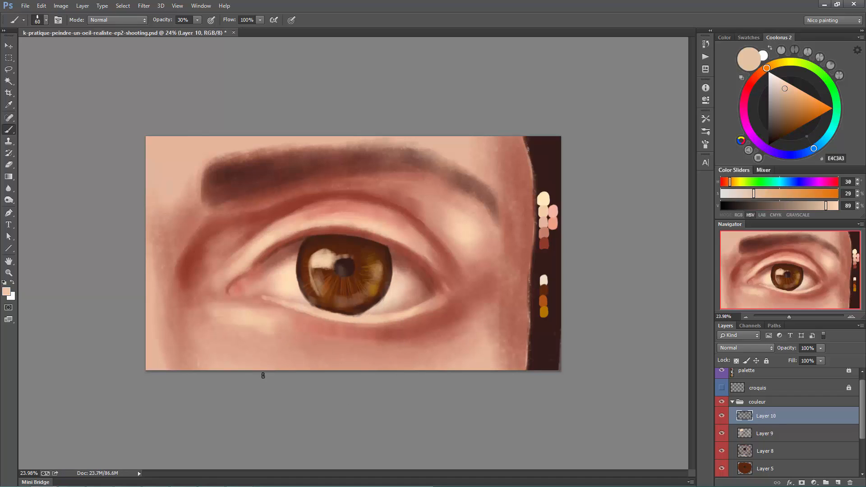
left_click(239, 341, "alt")
key("bracketright")
key("bracketright")
key("bracketright")
key("bracketright")
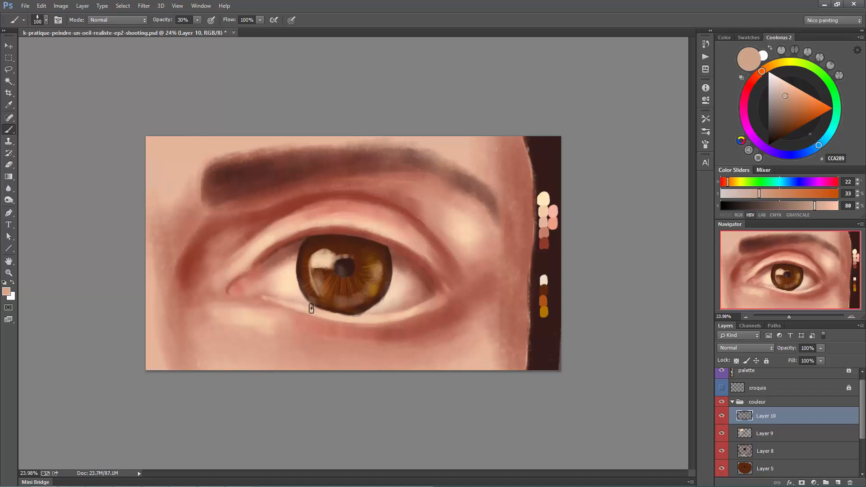
key("bracketleft")
key("bracketleft")
- Deepen the shading under the outer half of the lower eyelid with sampled reddish brown, raising the brush opacity to 100%
left_click(448, 300, "alt")
mouse_move(405, 314)
left_mouse_down()
mouse_move(428, 303)
mouse_move(389, 322)
mouse_move(456, 295)
left_mouse_up()
left_click(394, 330, "alt")
key("0")
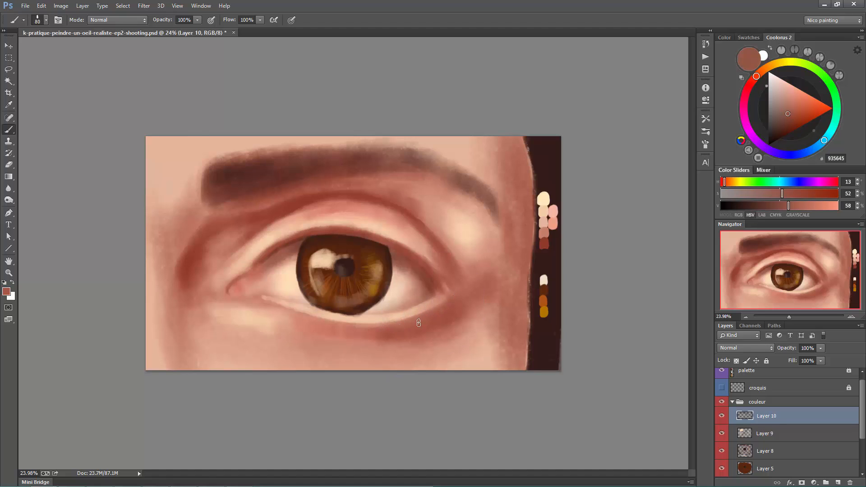
left_click(396, 332, "alt")
key("bracketright")
key("bracketright")
key("bracketright")
key("bracketright")
mouse_move(401, 332)
left_mouse_down()
mouse_move(364, 332)
mouse_move(431, 336)
left_mouse_up()
- Blend the upper eyelid's edge above the iris with a light pinkish tone sampled from the lid
left_click(325, 223, "alt")
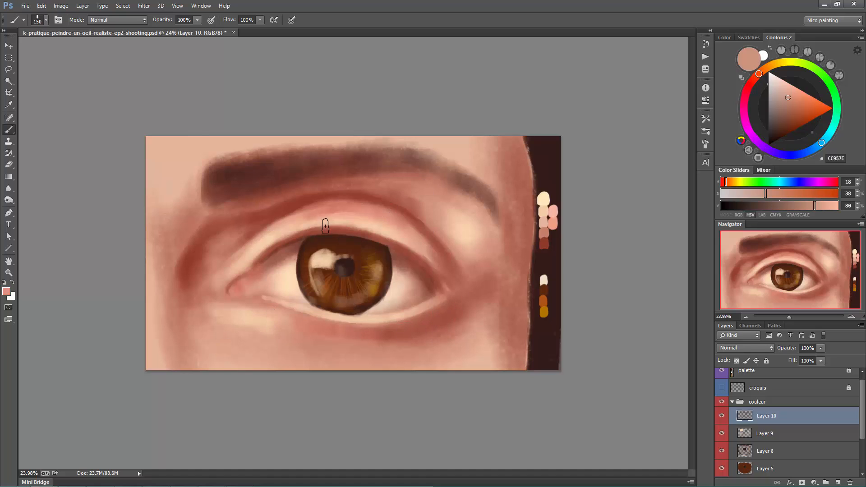
key("bracketleft")
key("bracketleft")
key("bracketleft")
key("bracketleft")
left_click_drag(280, 245, 359, 228)
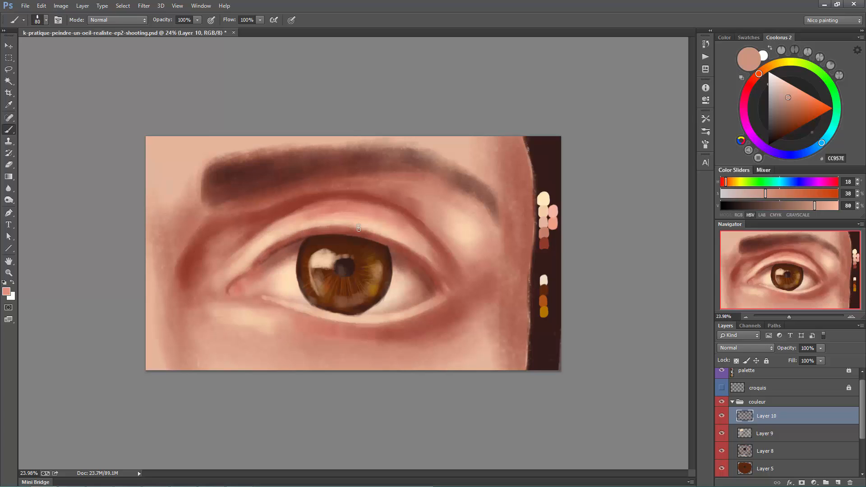
left_click_drag(303, 234, 365, 234)
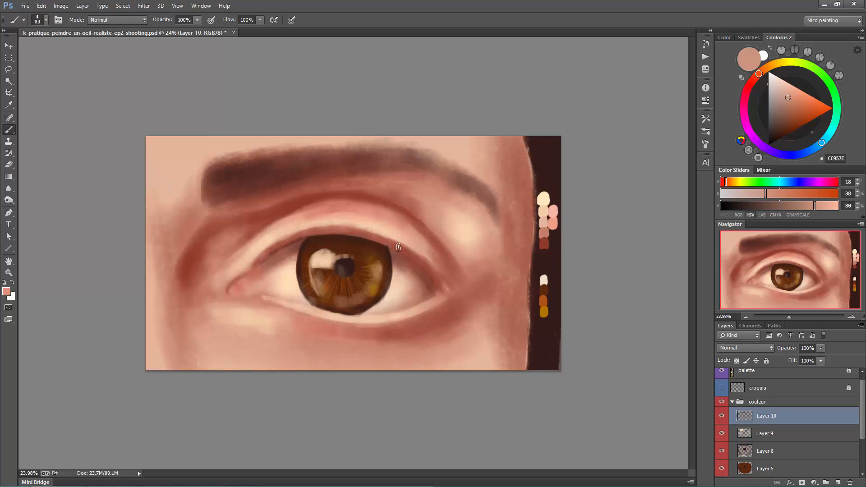
- Touch up the inner part of the upper eyelid's edge with sampled reddish brown and save the document
key("bracketleft")
left_click(279, 247, "alt")
key("bracketright")
key("bracketright")
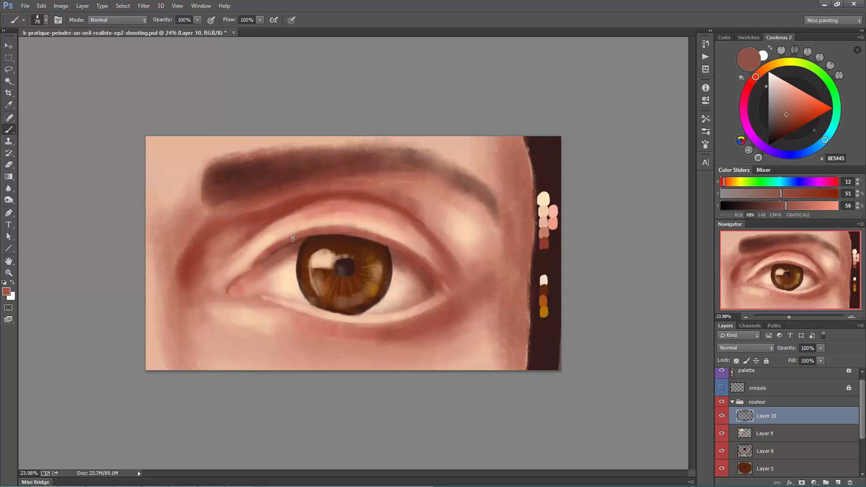
key("ctrl+s")
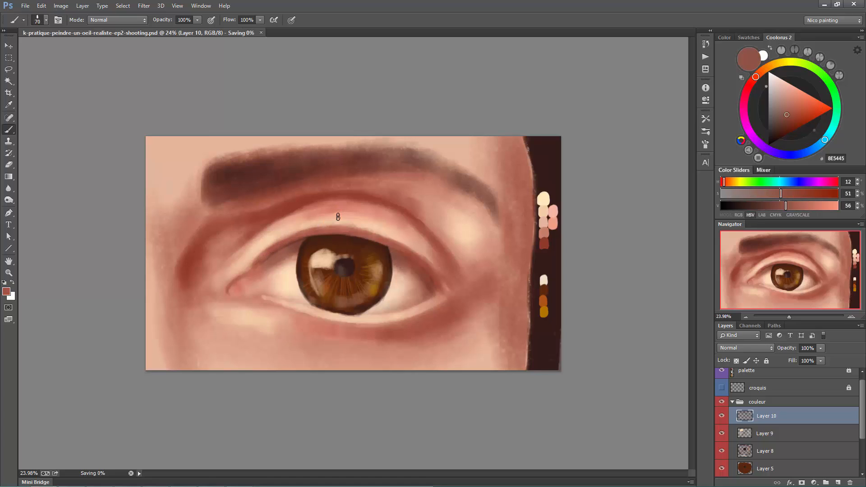
- Rework the eye's inner corner with pink and reddish-brown tones sampled from the surrounding skin
left_click(256, 285, "alt")
left_click_drag(238, 284, 273, 290)
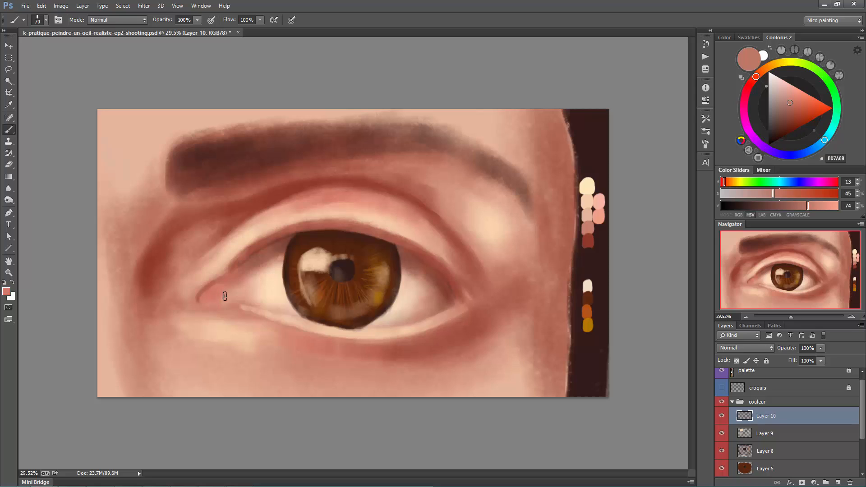
left_click_drag(216, 299, 235, 271)
left_click(220, 286, "alt")
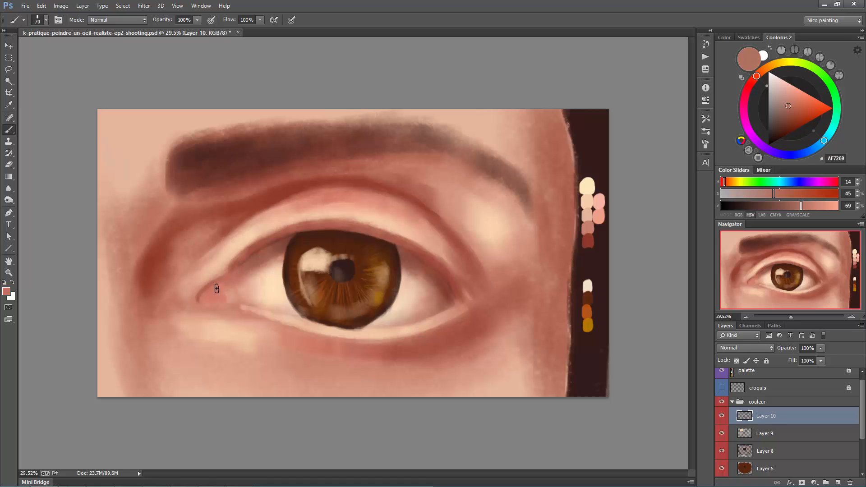
left_click(214, 284, "alt")
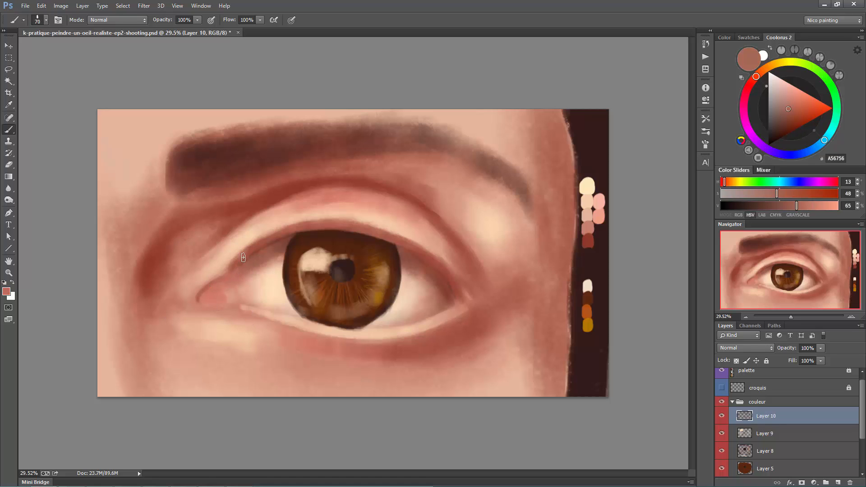
left_click(157, 255, "alt")
left_click(209, 302, "alt")
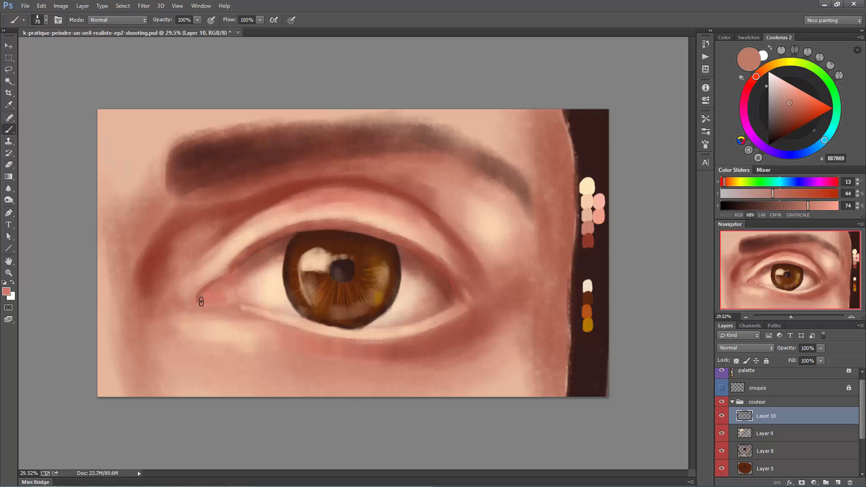
- Shift the colour to hue 9, saturation 54%, brightness 64% and paint the edges of the inner corner's tear duct
left_click_drag(756, 76, 754, 79)
left_click_drag(791, 107, 792, 111)
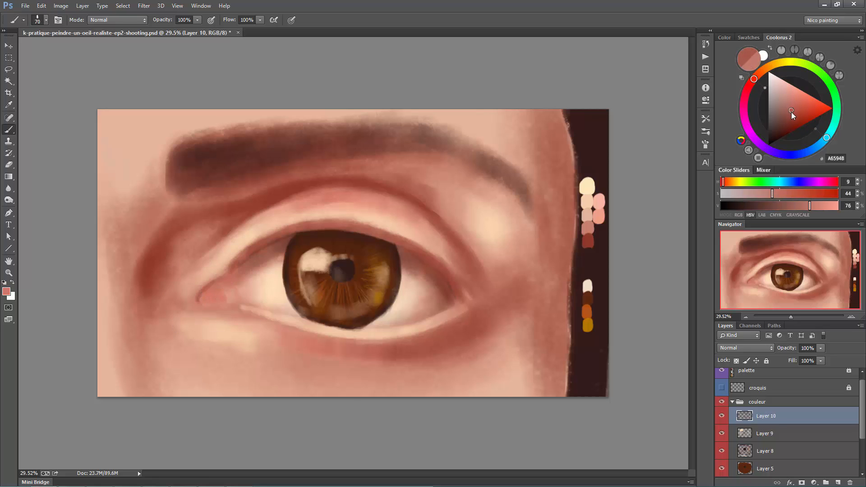
left_click_drag(213, 290, 227, 306)
key("bracketleft")
key("bracketleft")
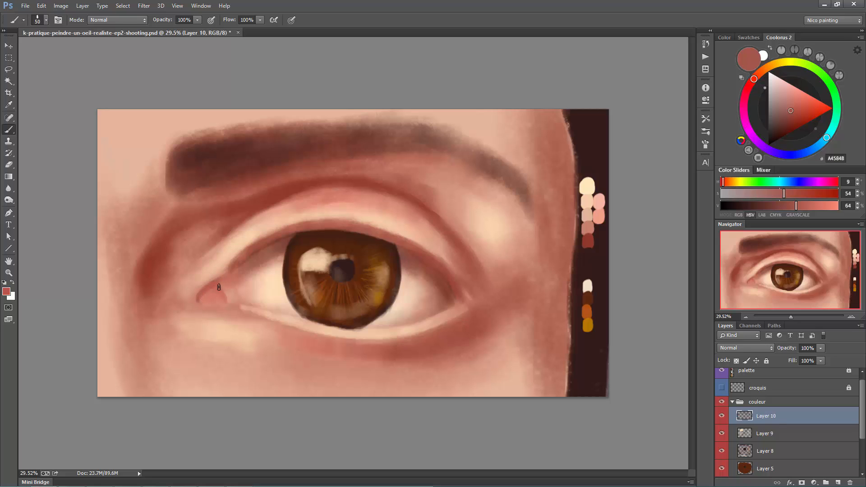
- Refine the pink fold of the tear duct and blend the start of the lower eyelid rim with a sampled skin tone
key("bracketleft")
key("bracketright")
key("bracketright")
key("bracketright")
left_click_drag(221, 289, 223, 299)
key("bracketleft")
key("bracketleft")
left_click(232, 309, "alt")
key("bracketright")
key("bracketright")
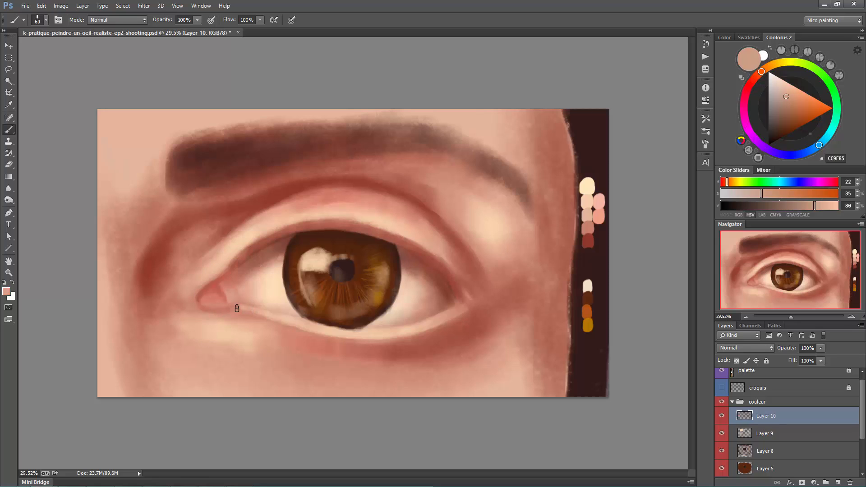
- Blend the lower rim beside the tear duct with sampled skin tones and add small cream highlights on the duct using a size 30 brush
left_click(237, 309, "alt")
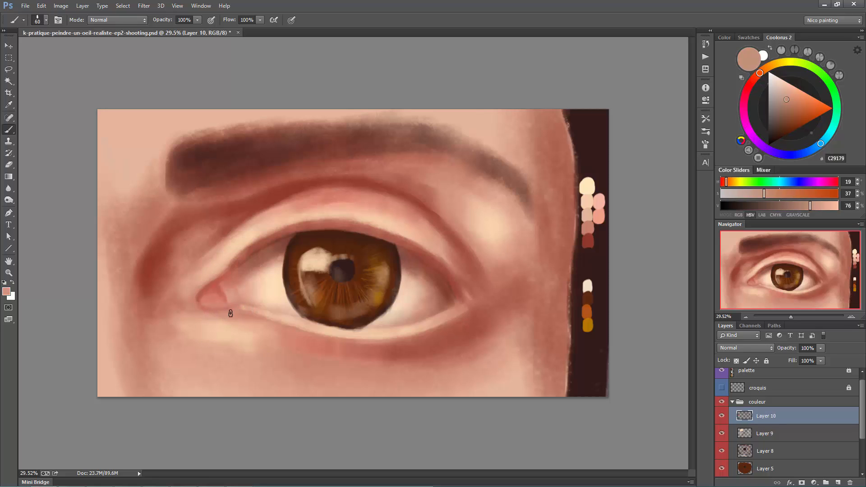
left_click(274, 284, "alt")
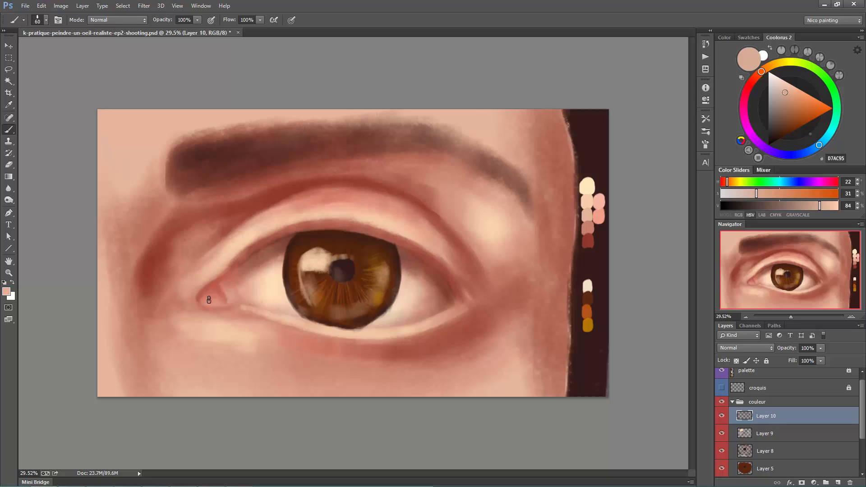
key("bracketleft")
key("bracketleft")
key("bracketleft")
left_click(190, 349, "alt")
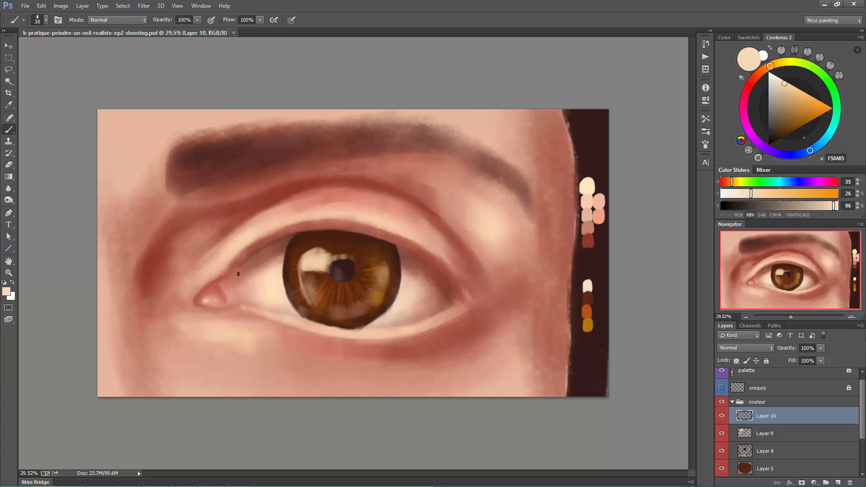
- Shade the inner part of the upper eyelid's edge with sampled reddish browns at brush size 60 and save the document
left_click(230, 278, "alt")
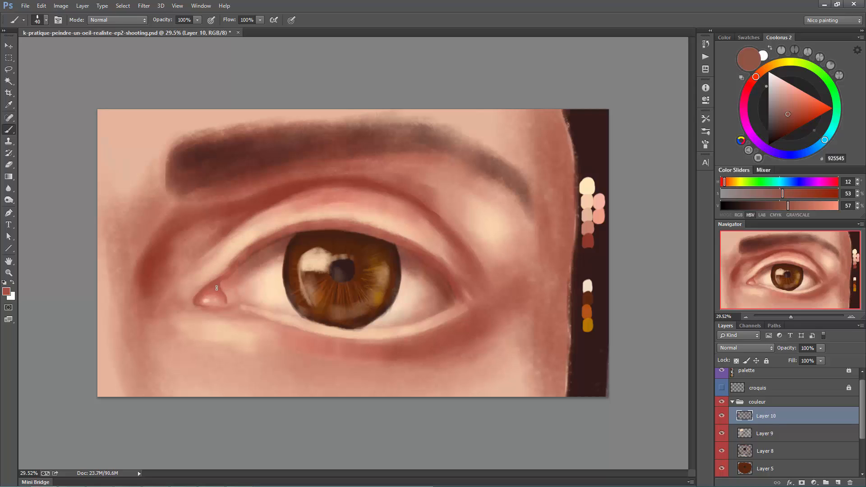
key("bracketright")
key("bracketright")
key("bracketright")
left_click(242, 249, "alt")
left_click(238, 265, "alt")
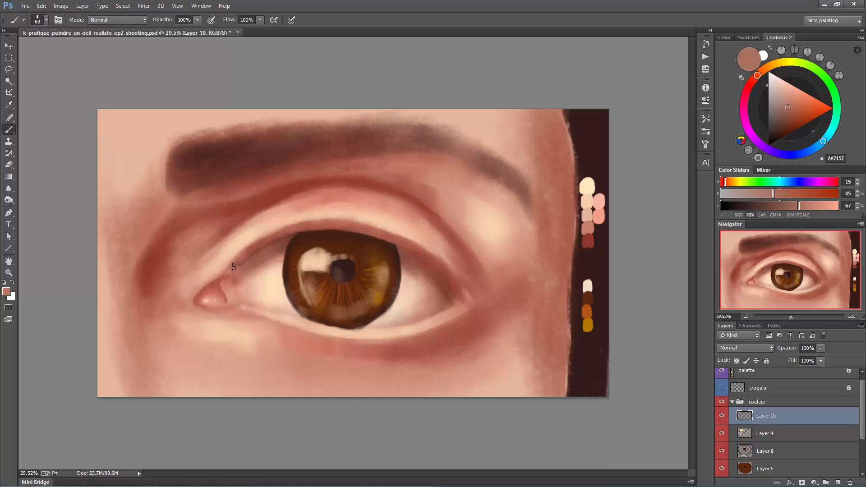
left_click(240, 251, "alt")
left_click(237, 264, "alt")
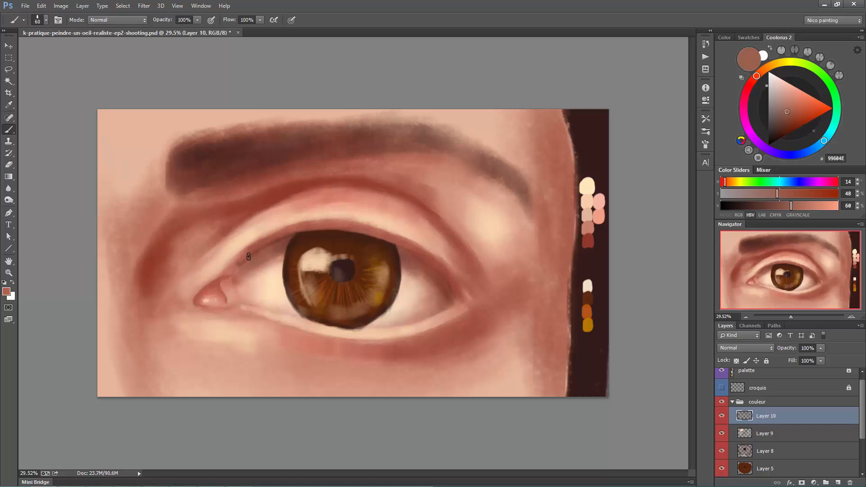
key("ctrl+s")
- Sample light cream from the lower lid rim and paint fine wet highlights beside the tear duct's fold with a size 30 brush
left_click(251, 306, "alt")
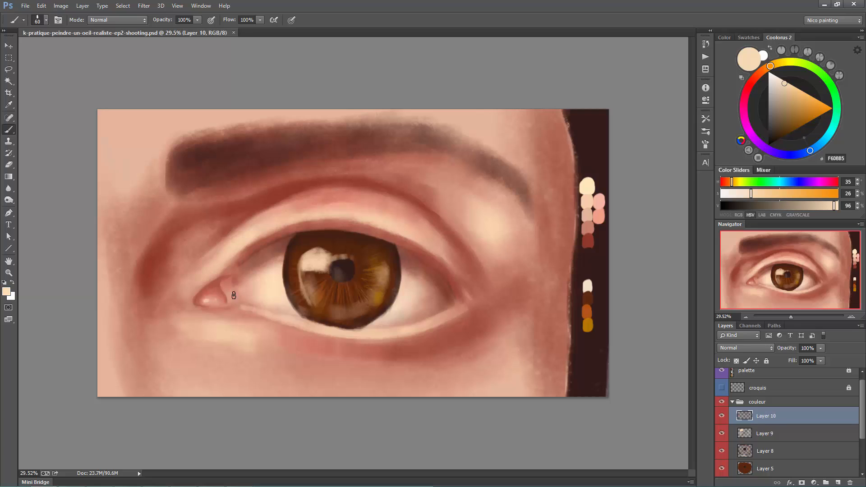
left_click_drag(233, 296, 232, 293)
key("bracketleft")
key("bracketleft")
key("bracketleft")
key("bracketleft")
key("bracketleft")
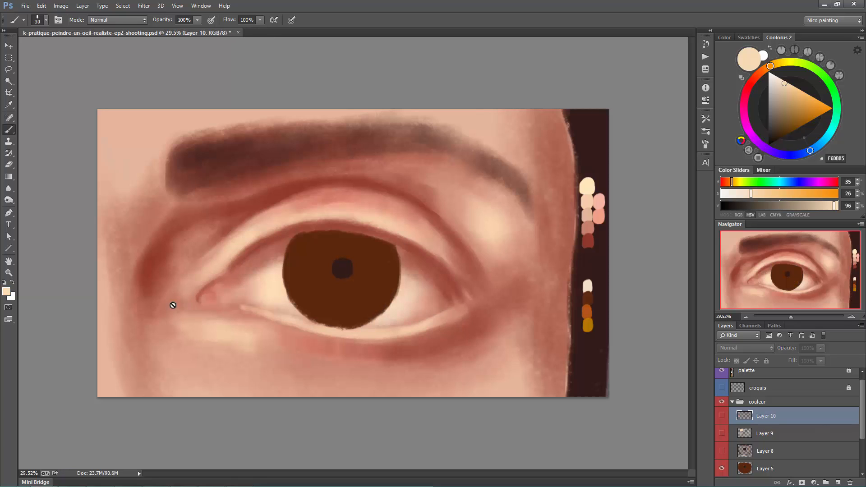
- Group Layers 8, 9 and 10 under the name "details" and move the group above the "couleur" group
left_click(789, 454, "shift")
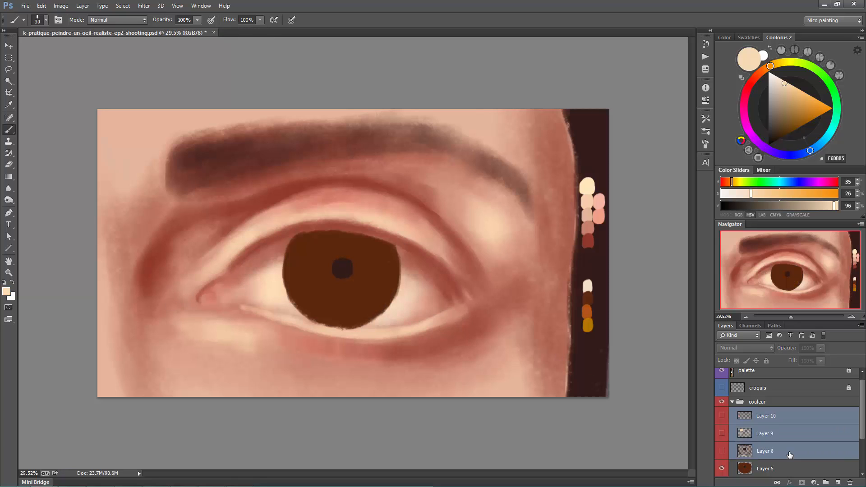
key("ctrl+g")
double_click(771, 413)
type("details")
key("Return")
left_click_drag(738, 409, 747, 397)
- Make Layers 8, 9 and 10 in the "details" group visible again and select Layer 10 for painting
left_click(733, 402)
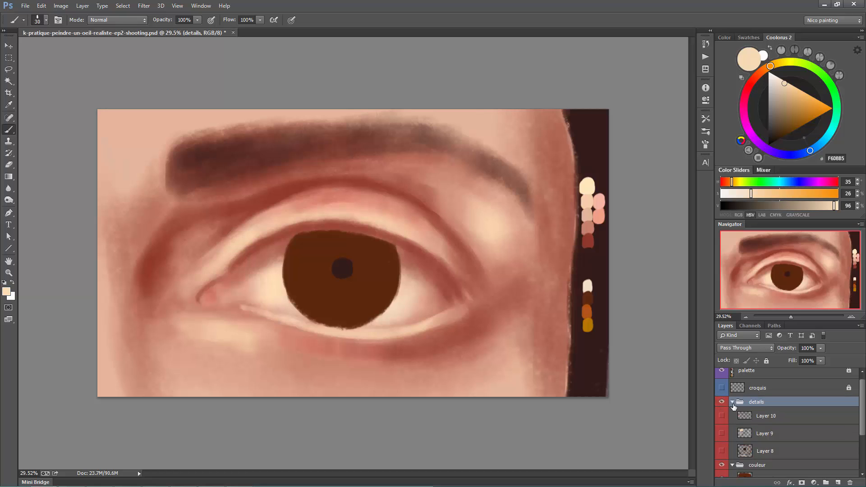
left_click(722, 416)
left_click(722, 433)
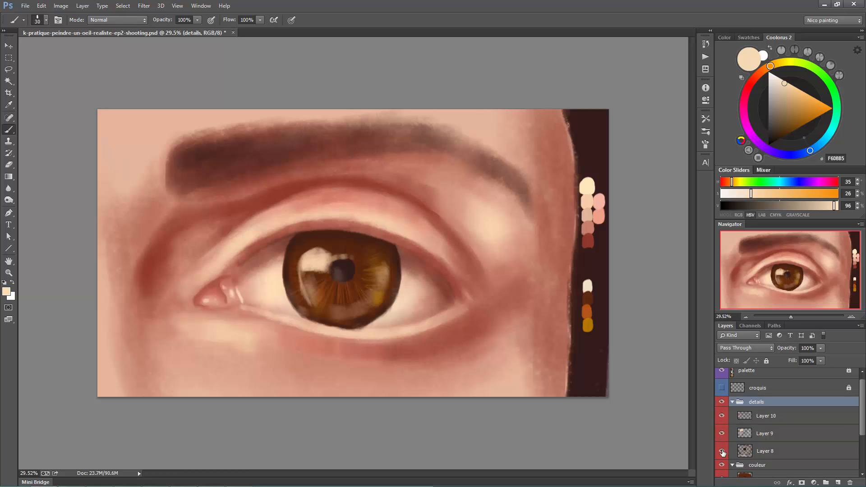
left_click(722, 450)
left_click(772, 416)
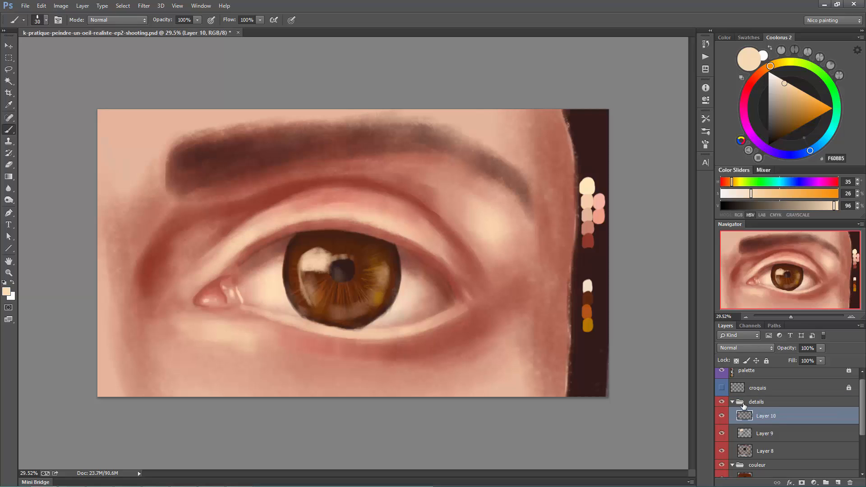
- Refine the iris's lower edge where it meets the lid, using a sampled lid tone and the iris's dark outline colour
left_click(347, 330, "alt")
left_click_drag(341, 330, 363, 333)
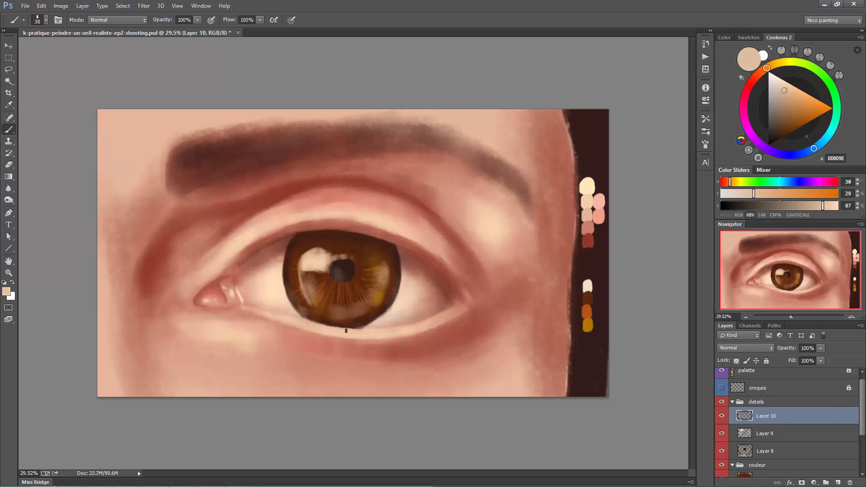
left_click(370, 323, "alt")
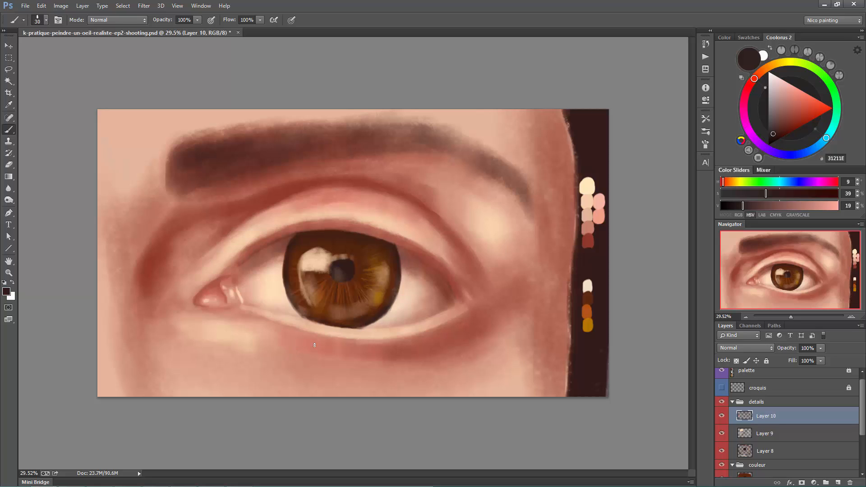
- Paint thin dark brown details inside the iris's bright reflection and retouch its edges with sampled cream, using a size 20 brush
left_click(322, 276, "alt")
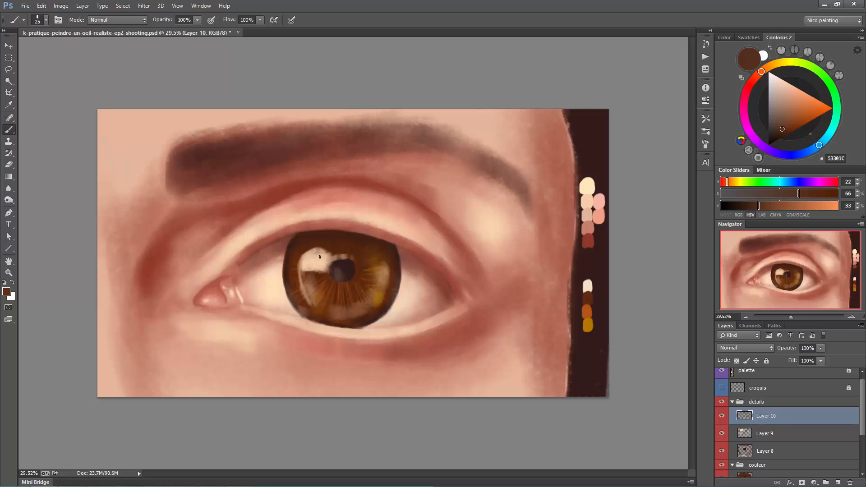
key("bracketright")
mouse_move(322, 250)
left_mouse_down()
mouse_move(318, 270)
mouse_move(327, 269)
left_mouse_up()
key("bracketleft")
left_click(305, 271, "alt")
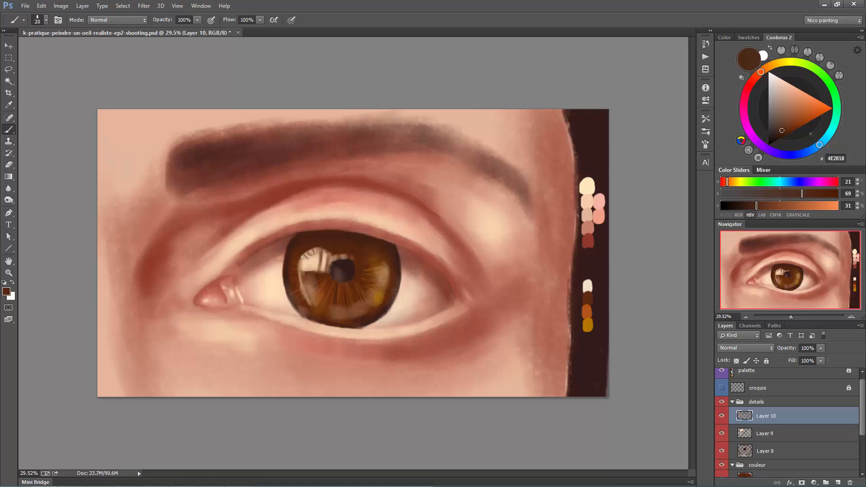
left_click(310, 265, "alt")
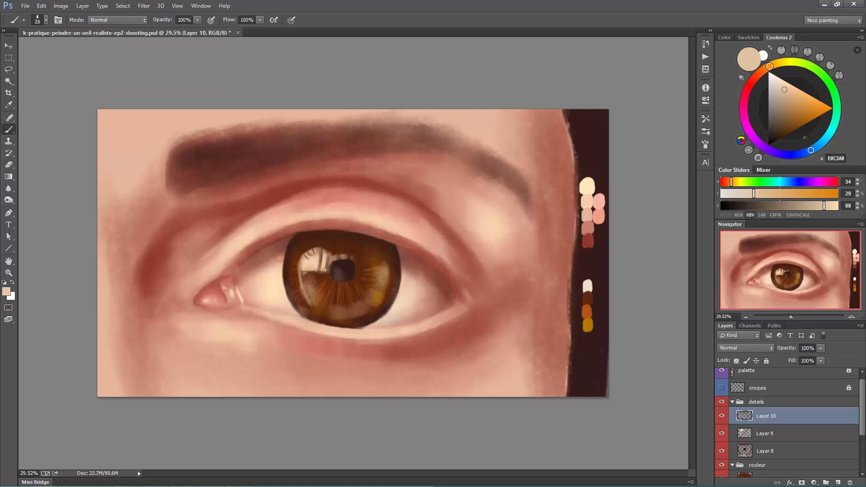
left_click(325, 270, "alt")
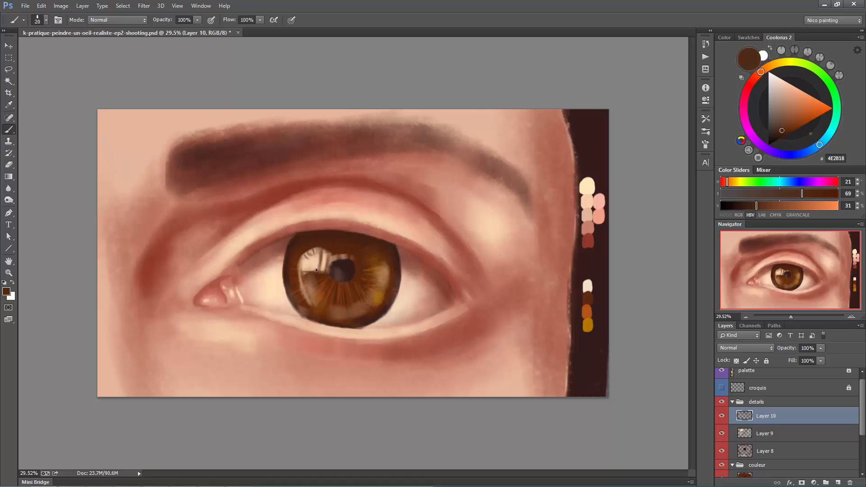
- Soften the iris's outer edges with cream sampled from the white of the eye, using a size 175 brush
left_click(395, 291, "alt")
key("bracketright")
key("bracketright")
key("bracketright")
key("bracketright")
key("bracketright")
key("bracketright")
key("bracketright")
key("bracketright")
key("bracketright")
key("bracketright")
key("bracketright")
key("bracketright")
key("bracketright")
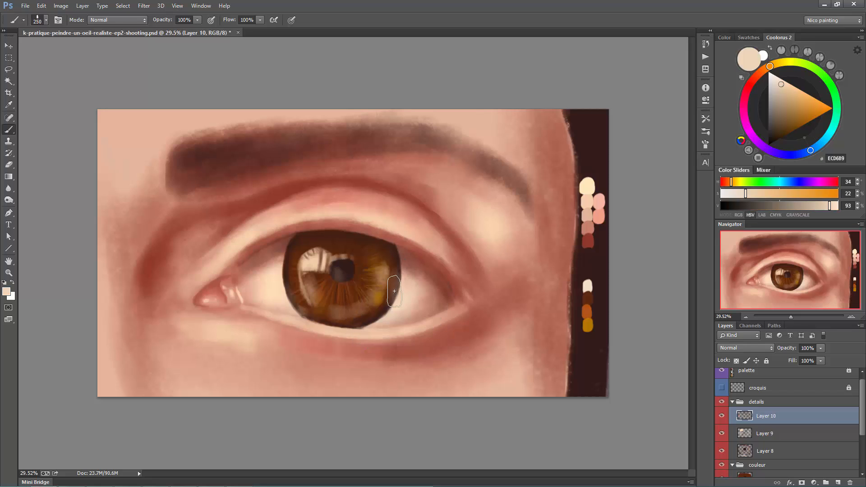
key("bracketleft")
key("bracketleft")
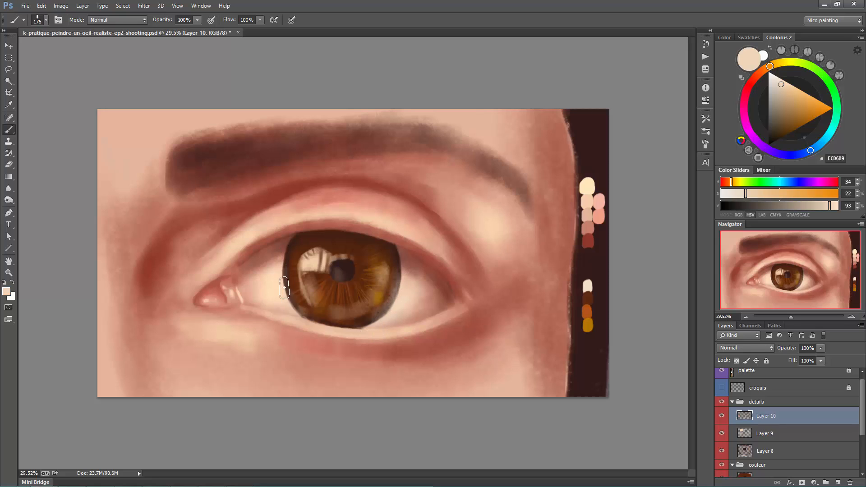
key("bracketright")
key("bracketright")
key("bracketleft")
key("bracketleft")
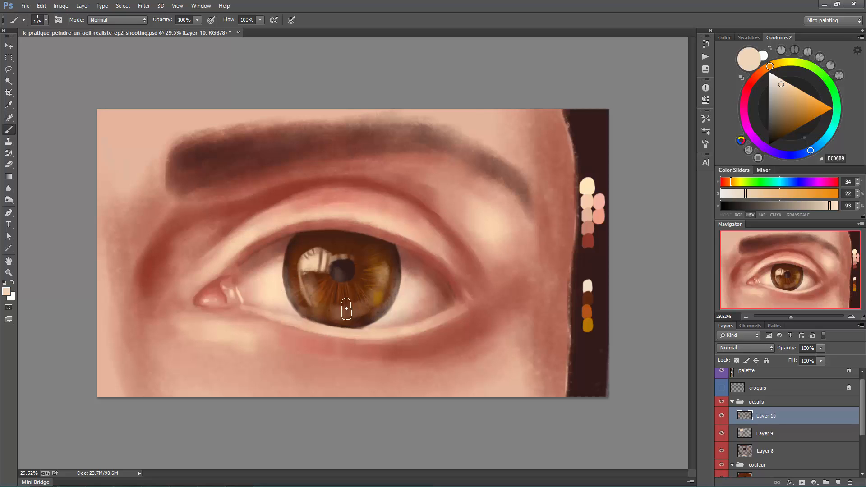
- Add a soft cream haze along the lower iris and blend its rim at brush size 150, resampling the white of the eye
left_click_drag(352, 312, 363, 311)
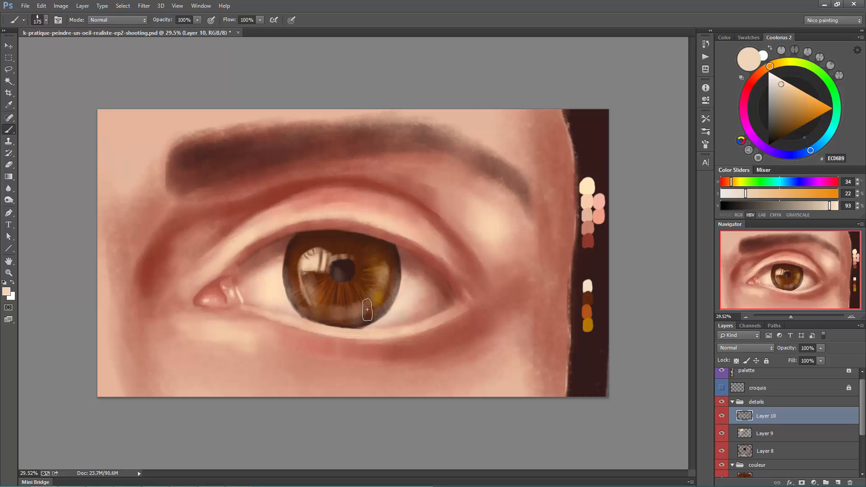
key("bracketleft")
key("bracketleft")
key("bracketright")
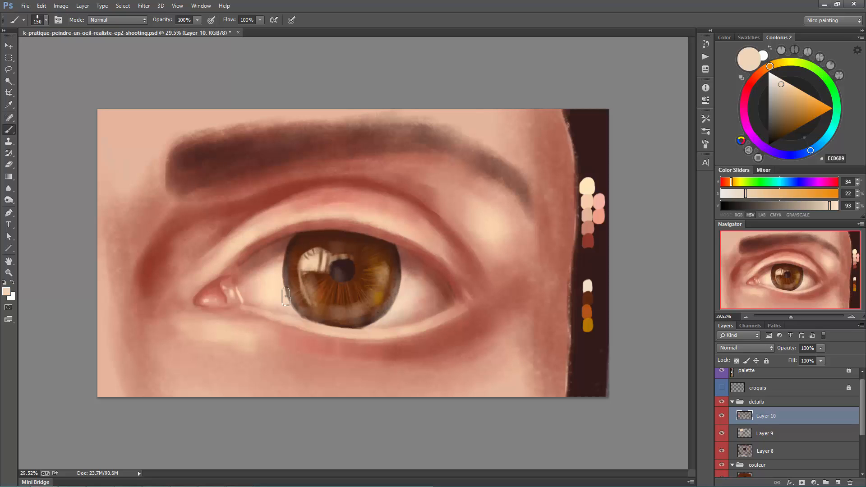
left_click(271, 262, "alt")
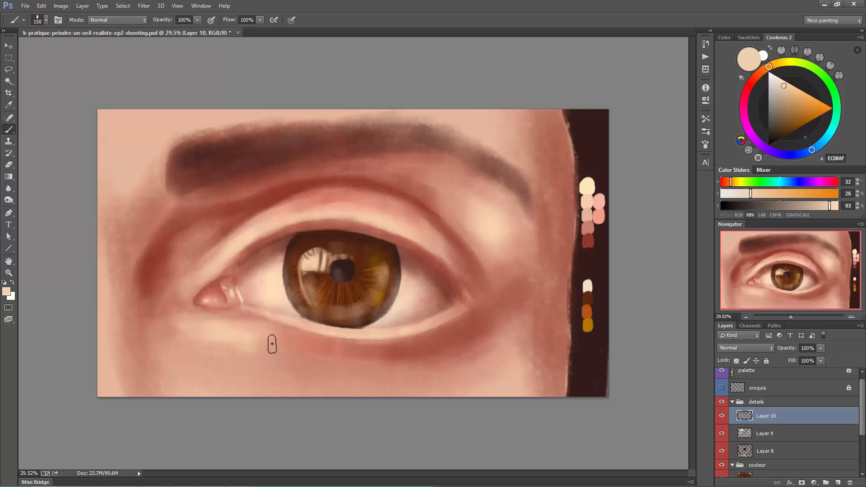
- Create a new layer above Layer 10, choose a size 30 lash brush and sample dark brown from the palette strip
key("ctrl+alt+shift+n")
right_click(344, 225)
double_click(370, 199)
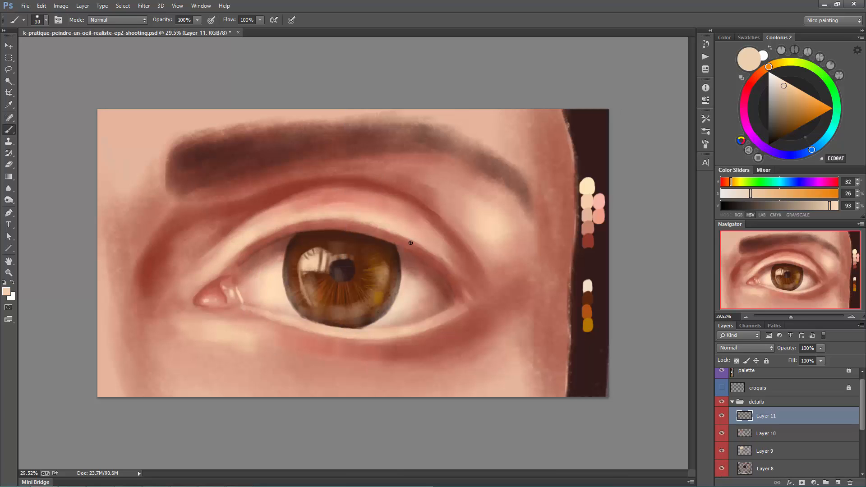
left_click_drag(460, 300, 436, 311)
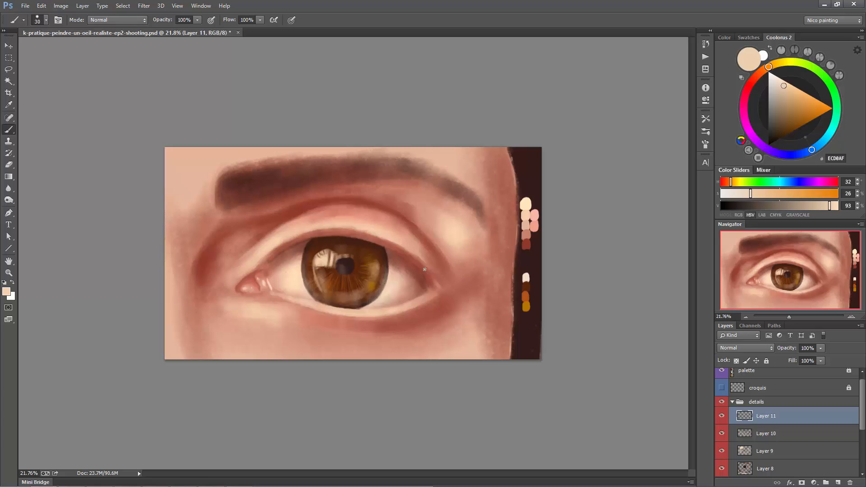
left_click(532, 335, "alt")
- Paint long curved dark brown lashes along the outer half of the upper eyelid with a size 40 brush
mouse_move(421, 270)
left_mouse_down()
mouse_move(470, 270)
mouse_move(457, 277)
mouse_move(471, 287)
left_mouse_up()
key("ctrl+z")
mouse_move(419, 264)
left_mouse_down()
mouse_move(472, 288)
mouse_move(472, 296)
mouse_move(457, 294)
mouse_move(483, 286)
mouse_move(467, 268)
mouse_move(462, 283)
left_mouse_up()
key("bracketright")
left_click_drag(427, 276, 504, 276)
mouse_move(369, 238)
left_mouse_down()
mouse_move(396, 217)
mouse_move(387, 215)
mouse_move(445, 230)
left_mouse_up()
left_click_drag(392, 243, 468, 251)
mouse_move(413, 257)
left_mouse_down()
mouse_move(451, 267)
mouse_move(484, 251)
left_mouse_up()
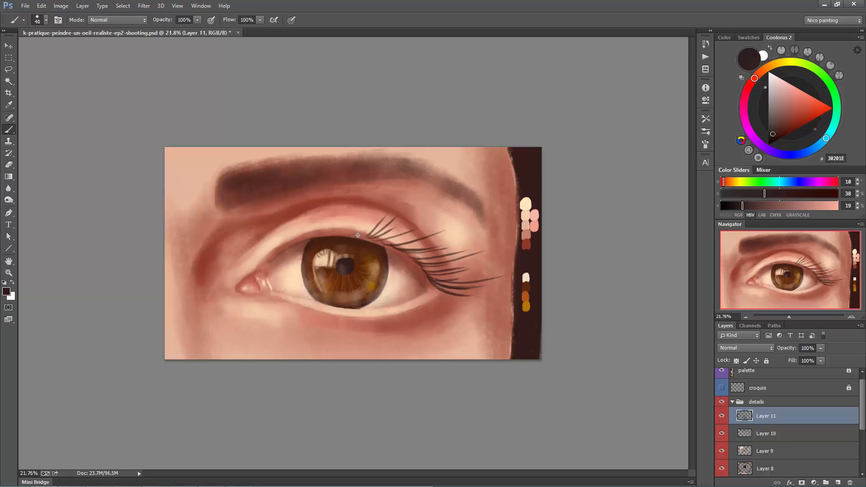
- Extend the upper lashes across the lid above the iris, thickening the strokes to brush size 50
mouse_move(357, 235)
left_mouse_down()
mouse_move(382, 219)
mouse_move(360, 207)
mouse_move(372, 208)
mouse_move(328, 214)
left_mouse_up()
left_click_drag(369, 238, 414, 220)
mouse_move(365, 237)
left_mouse_down()
mouse_move(392, 222)
mouse_move(398, 231)
mouse_move(378, 217)
mouse_move(417, 232)
mouse_move(387, 243)
mouse_move(403, 249)
left_mouse_up()
key("bracketright")
left_click_drag(382, 243, 408, 255)
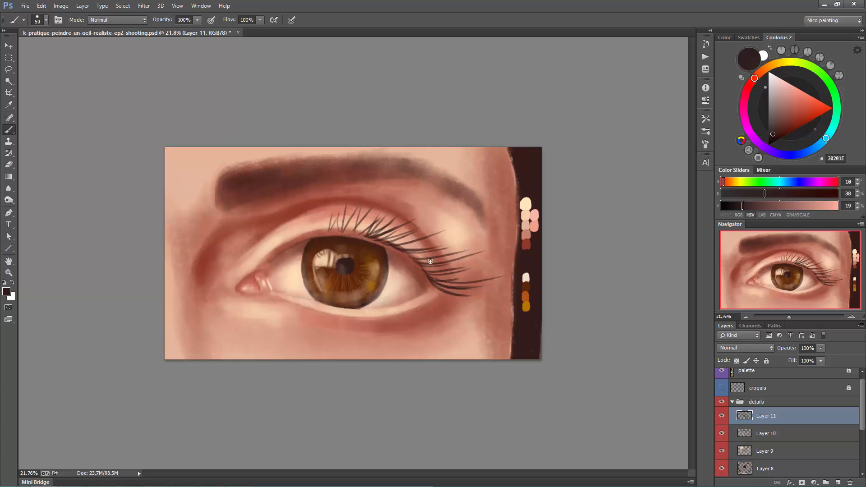
- Lower the colour's brightness to 10% and paint darker lashes at the outer corner plus finer ones toward the inner corner
key("bracketleft")
left_click(461, 283, "alt")
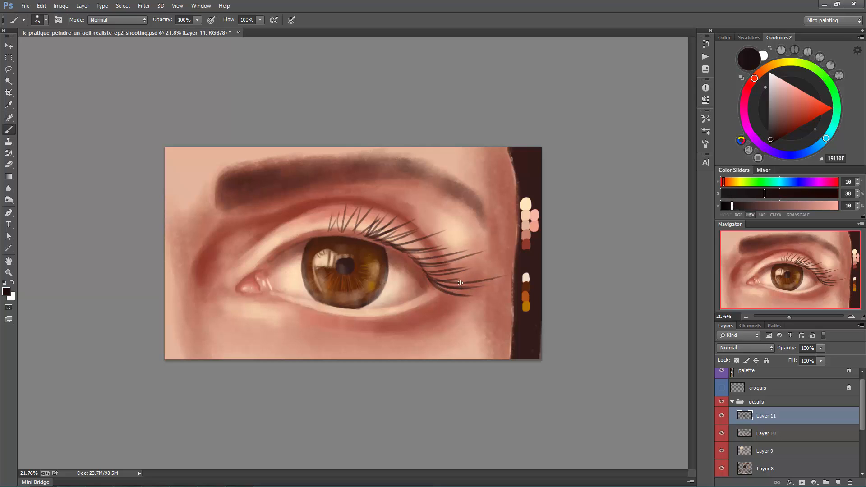
left_click_drag(276, 246, 324, 208)
key("ctrl+z")
mouse_move(330, 232)
left_mouse_down()
mouse_move(345, 212)
mouse_move(392, 207)
left_mouse_up()
left_click_drag(430, 280, 485, 269)
key("]")
left_click_drag(433, 284, 473, 288)
left_click_drag(425, 266, 438, 272)
mouse_move(425, 267)
left_mouse_down()
mouse_move(442, 265)
mouse_move(424, 266)
left_mouse_up()
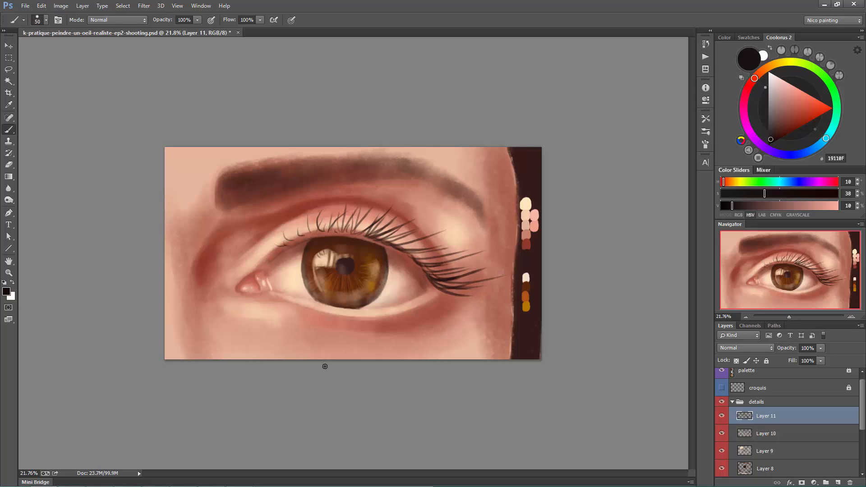
- Thicken the lashes above the iris and toward the outer corner with more near-black strokes at brush size 50
left_click_drag(349, 232, 342, 206)
left_click_drag(362, 236, 376, 212)
left_click_drag(372, 235, 382, 207)
mouse_move(392, 246)
left_mouse_down()
mouse_move(428, 239)
mouse_move(412, 240)
mouse_move(427, 257)
left_mouse_up()
left_click_drag(407, 251, 425, 243)
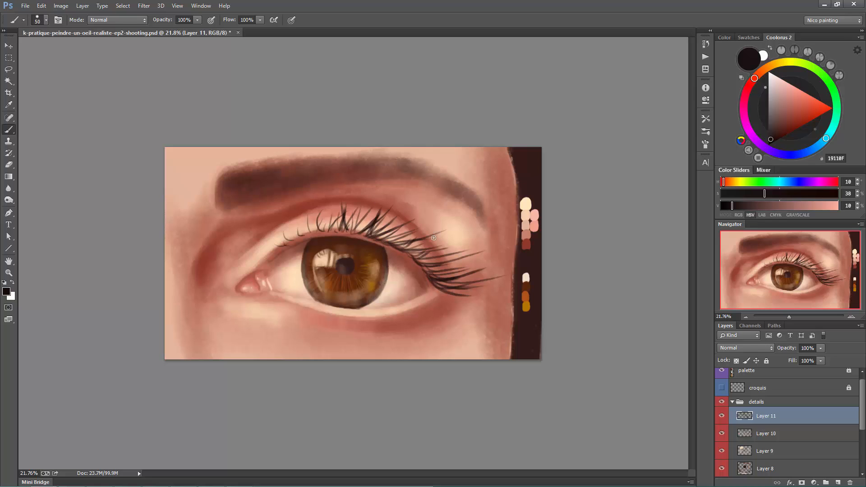
- Set the brightness to 26% and paint small fine lashes near the inner corner with a size 30 brush
key("[")
left_click(751, 206)
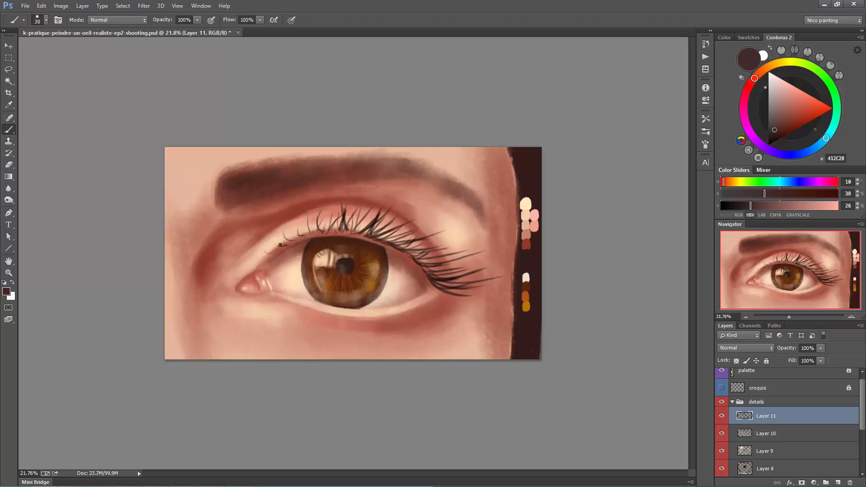
left_click_drag(281, 245, 272, 249)
- Switch to a size 70 brush at hue 10, saturation 15%, brightness 18% and darken the lash roots on the outer upper lid
right_click(406, 254)
double_click(455, 378)
left_click(738, 193)
left_click_drag(750, 206, 742, 206)
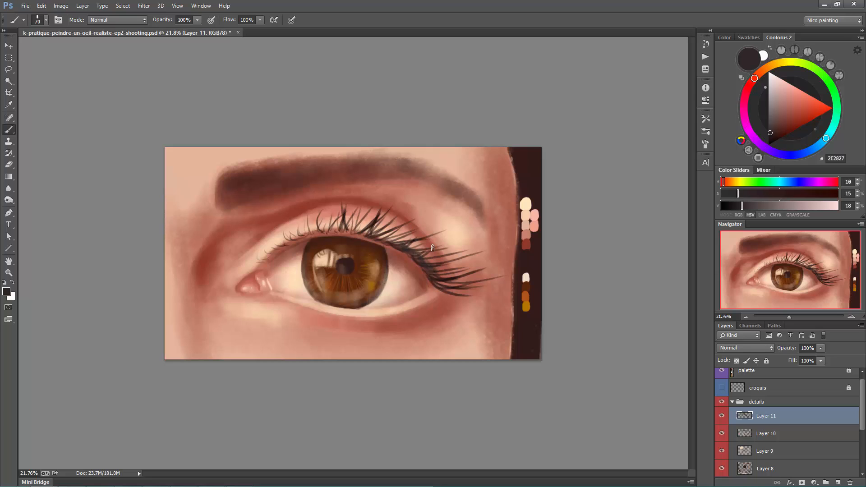
- Change back to the fine lash brush at size 40 and add downward-curving lashes at the eye's outer corner
right_click(442, 279)
double_click(447, 283)
mouse_move(449, 294)
left_mouse_down()
mouse_move(427, 266)
mouse_move(471, 305)
left_mouse_up()
- Create Layer 12 clipped to the lash layer, choose a size 70 painting brush and sample a reddish skin tone below the eye
key("ctrl+shift+alt+n")
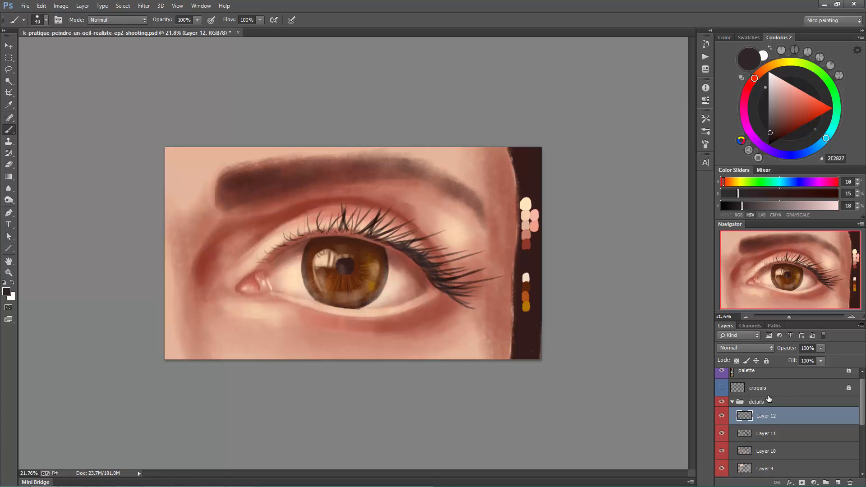
right_click(479, 277)
left_click(521, 382)
left_click(374, 329, "alt")
left_click(785, 425, "alt")
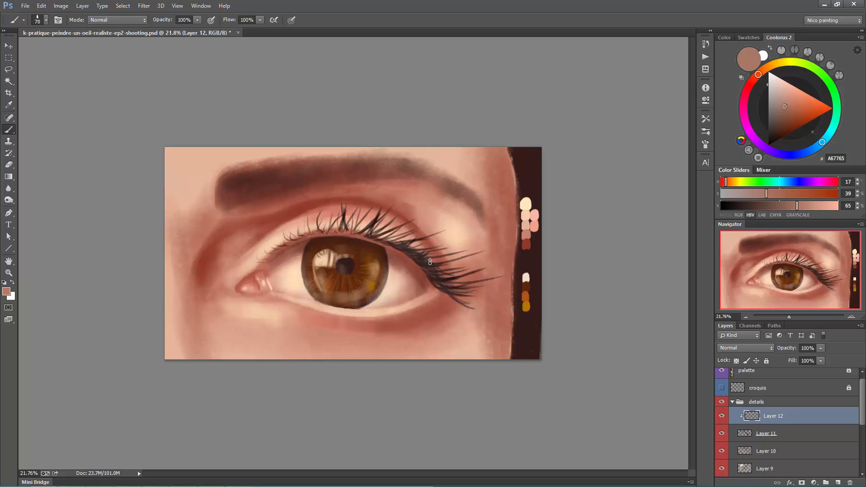
- Tint the outer upper lashes with the sampled reddish brown on the clipped layer, using a size 60 brush
key("[")
left_click_drag(417, 258, 453, 280)
mouse_move(436, 268)
left_mouse_down()
mouse_move(453, 277)
mouse_move(443, 290)
left_mouse_up()
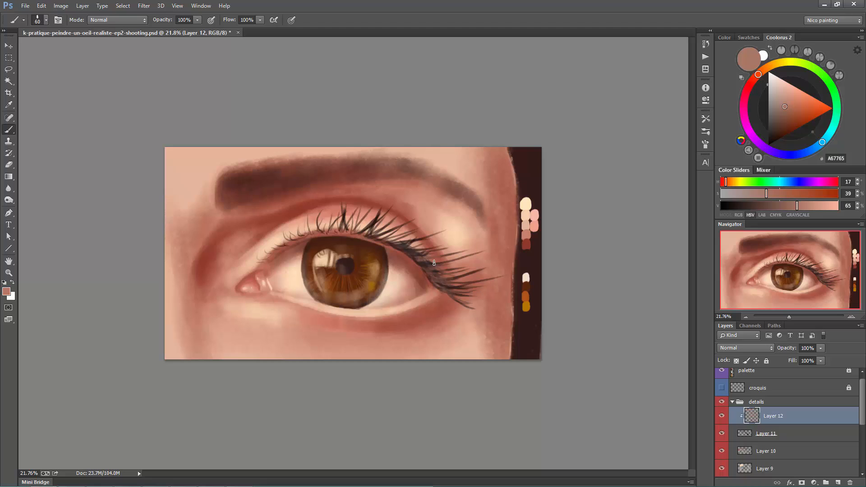
- Add a layer above the finished lash tint, choose the Hard Round brush at size 25 and sample the dark brown beside the face
left_click_drag(399, 247, 414, 241)
key("ctrl+alt+shift+n")
right_click(436, 246)
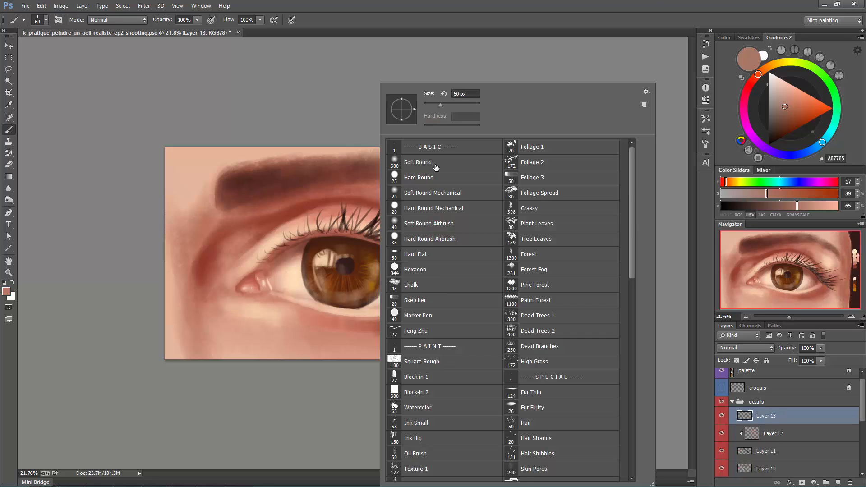
double_click(435, 166)
left_click(541, 252, "alt")
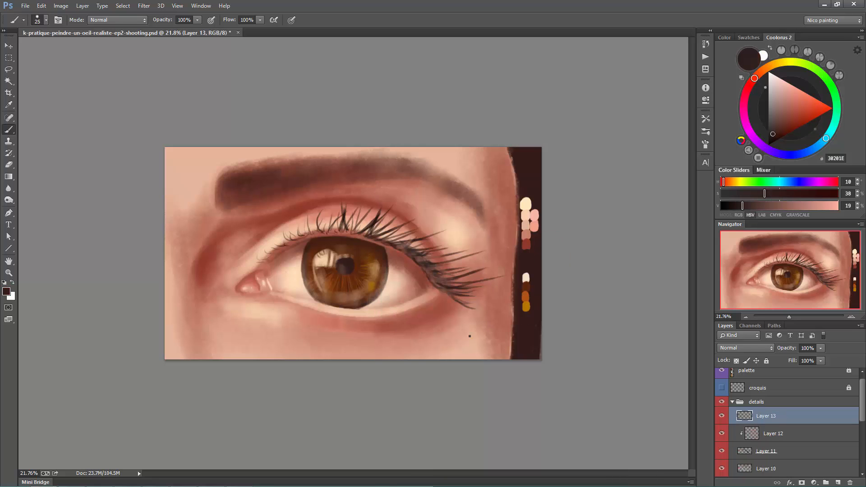
- Paint lower lashes from the outer corner to below the iris, lowering the brown's brightness to 12% and enlarging the brush to size 45
mouse_move(433, 298)
left_mouse_down()
mouse_move(454, 312)
mouse_move(449, 319)
mouse_move(449, 306)
mouse_move(446, 328)
mouse_move(425, 317)
left_mouse_up()
key("bracketright")
key("bracketright")
key("bracketright")
key("bracketright")
key("bracketright")
left_click(735, 206)
mouse_move(361, 316)
left_mouse_down()
mouse_move(370, 334)
mouse_move(385, 334)
left_mouse_up()
key("bracketleft")
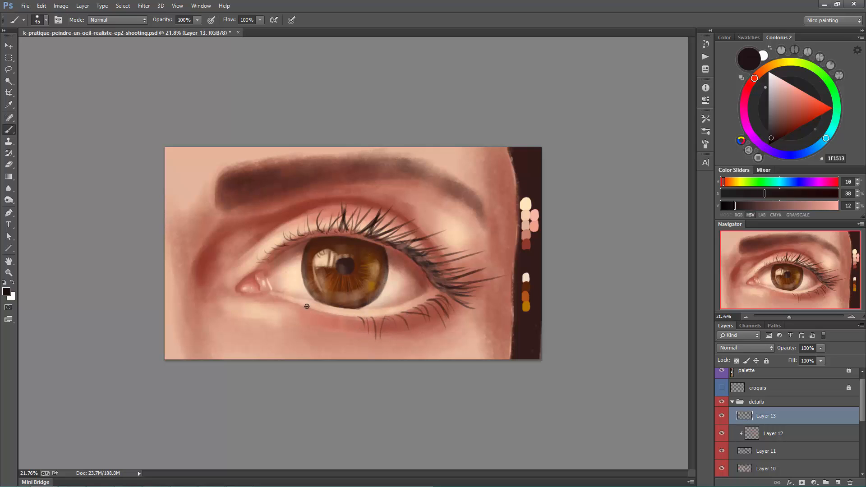
- Continue the lower lashes toward the inner corner and thicken the outer ones with a size 50 brush
key("bracketright")
mouse_move(317, 313)
left_mouse_down()
mouse_move(333, 332)
mouse_move(317, 323)
mouse_move(348, 320)
mouse_move(328, 336)
left_mouse_up()
mouse_move(440, 300)
left_mouse_down()
mouse_move(460, 321)
mouse_move(443, 339)
mouse_move(433, 307)
mouse_move(420, 333)
mouse_move(421, 317)
mouse_move(409, 312)
mouse_move(428, 341)
mouse_move(424, 307)
mouse_move(446, 291)
mouse_move(460, 312)
mouse_move(417, 308)
mouse_move(425, 304)
mouse_move(447, 302)
mouse_move(429, 315)
left_mouse_up()
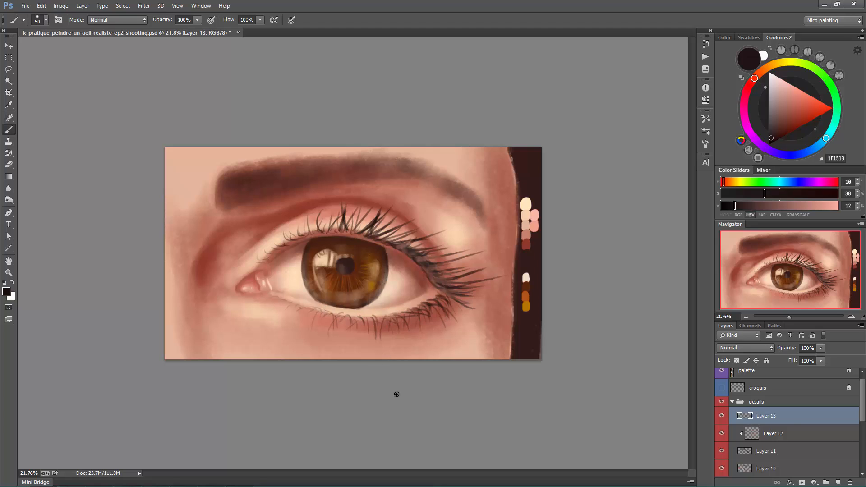
- Add a layer clipped to the lower lashes, choose the Block-in 1 brush and sample the skin tone below the eye's outer corner
key("ctrl+shift+alt+n")
left_click(792, 424, "alt")
right_click(484, 377)
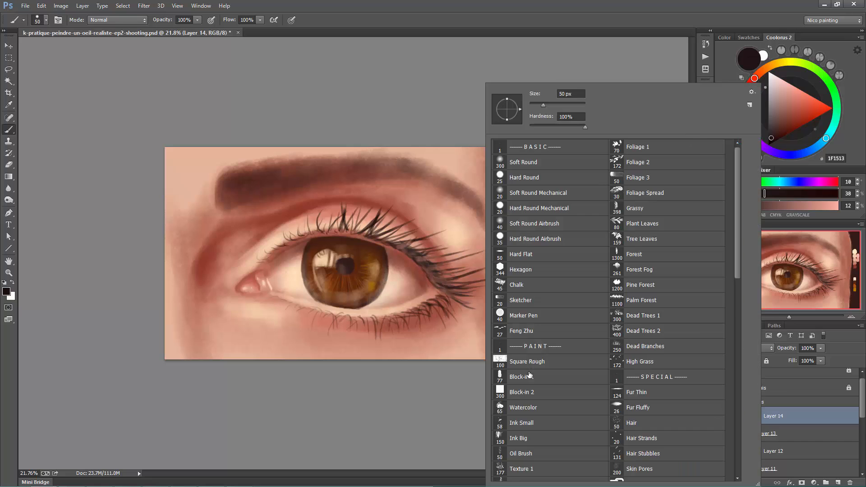
double_click(530, 375)
left_click(461, 352, "alt")
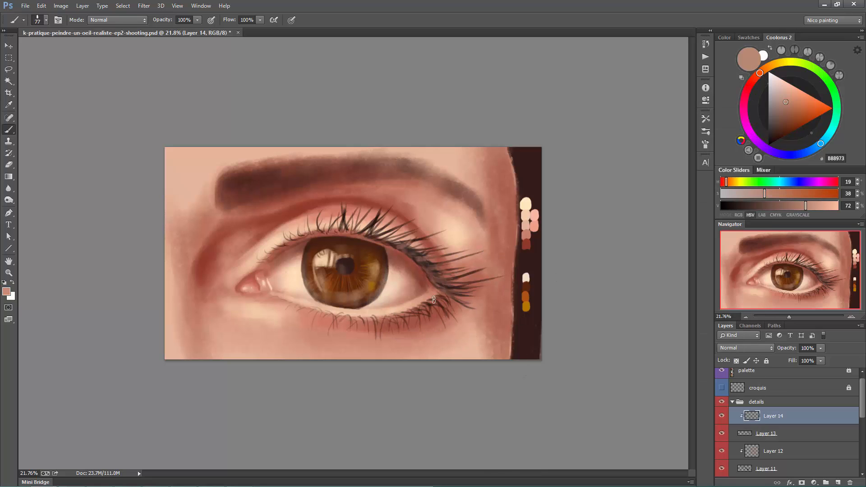
- Tint the outer lower lashes with the sampled skin tone using a smaller brush, and save the document
key("bracketleft")
key("bracketleft")
key("bracketleft")
key("bracketleft")
left_click_drag(435, 302, 441, 300)
key("bracketleft")
key("ctrl+s")
- On Layer 11, add fine inner lashes to both lids with a size 25 Hard Round brush in dark brown at brightness 13%
left_click(779, 469)
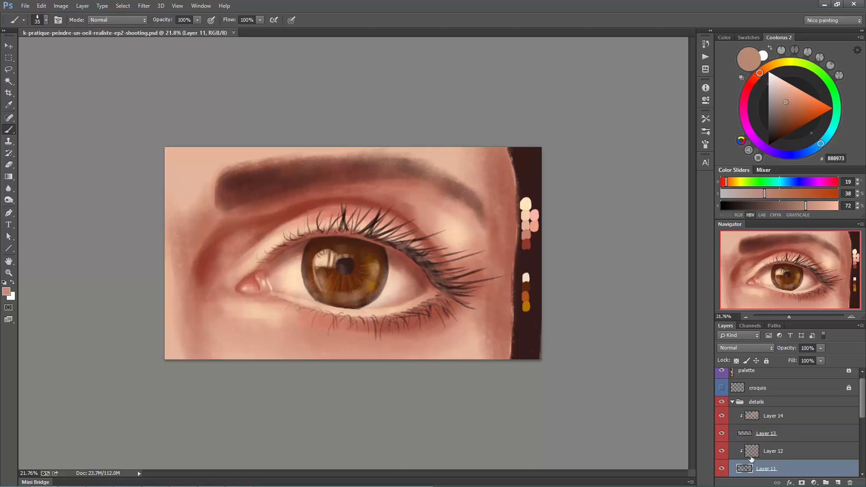
right_click(398, 179)
double_click(441, 177)
left_click(531, 177, "alt")
left_click_drag(743, 207, 736, 207)
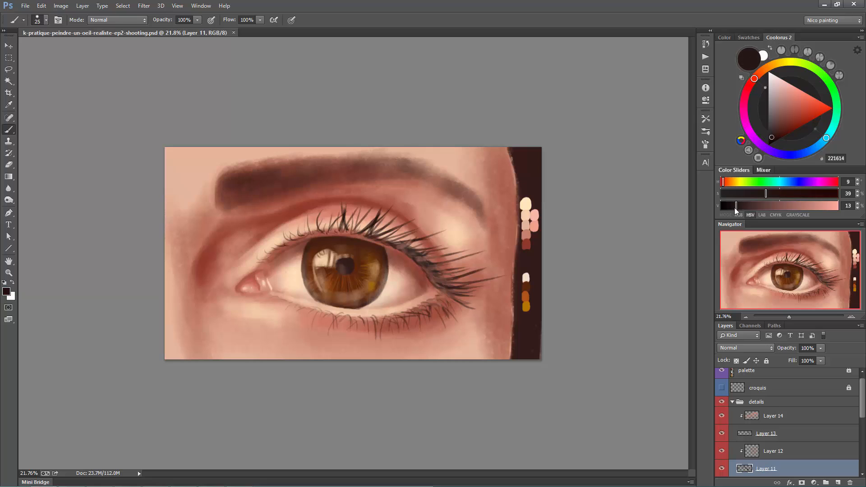
mouse_move(319, 233)
left_mouse_down()
mouse_move(310, 218)
mouse_move(326, 218)
mouse_move(291, 225)
left_mouse_up()
key("bracketright")
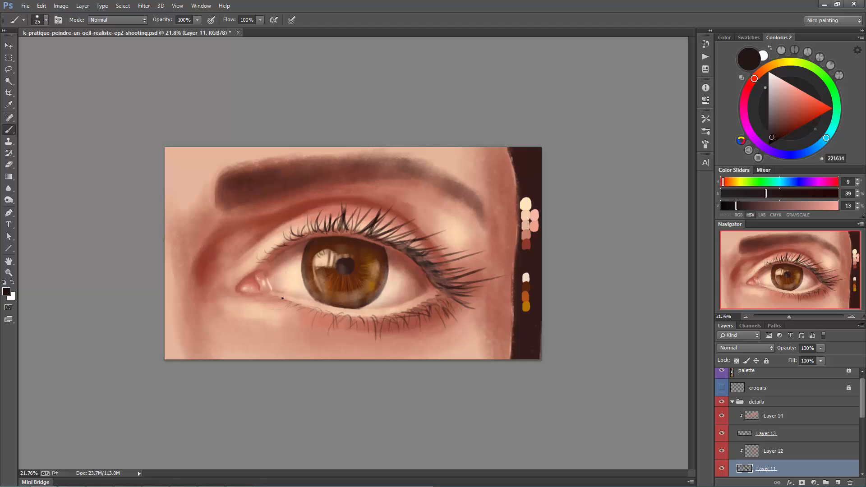
left_click_drag(300, 303, 288, 313)
- Rename Layer 13 as "cils haut" and Layer 11 as "cils bas"
double_click(766, 433)
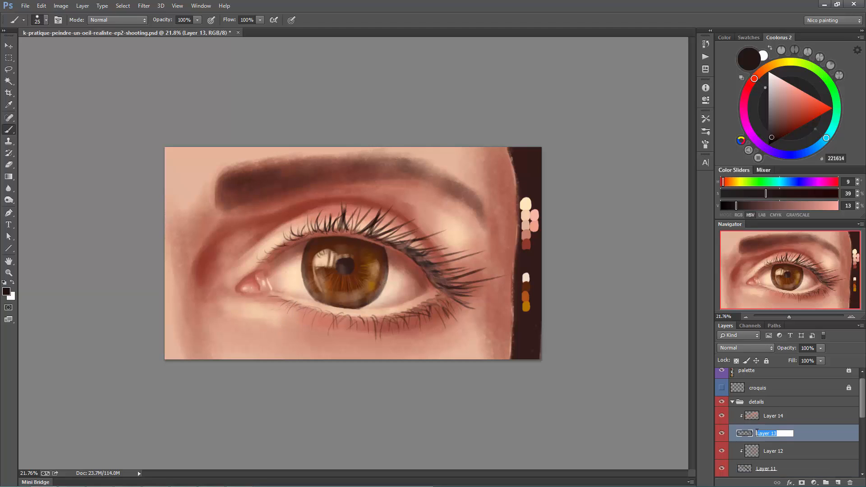
type("cils haut")
key("Return")
double_click(764, 469)
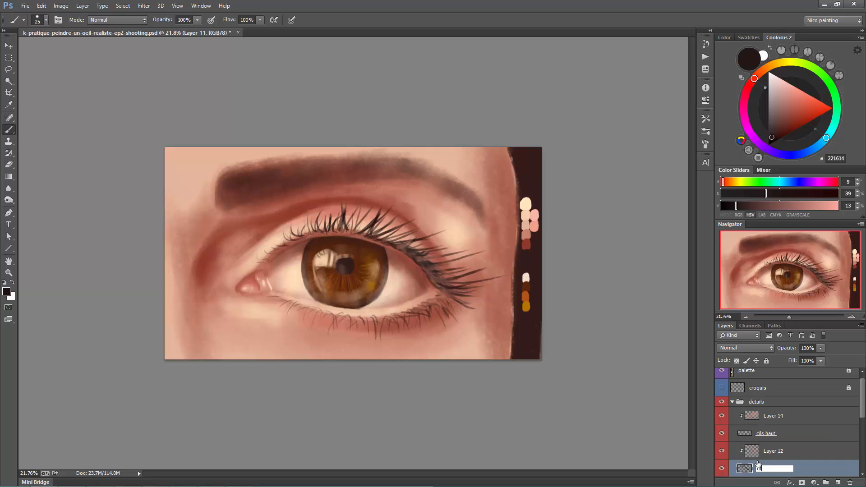
type("cils bas")
key("Return")
- Merge Layer 10 and Layer 9 down into Layer 8 and save the document
scroll(763, 451, "down", 3)
left_click(770, 417)
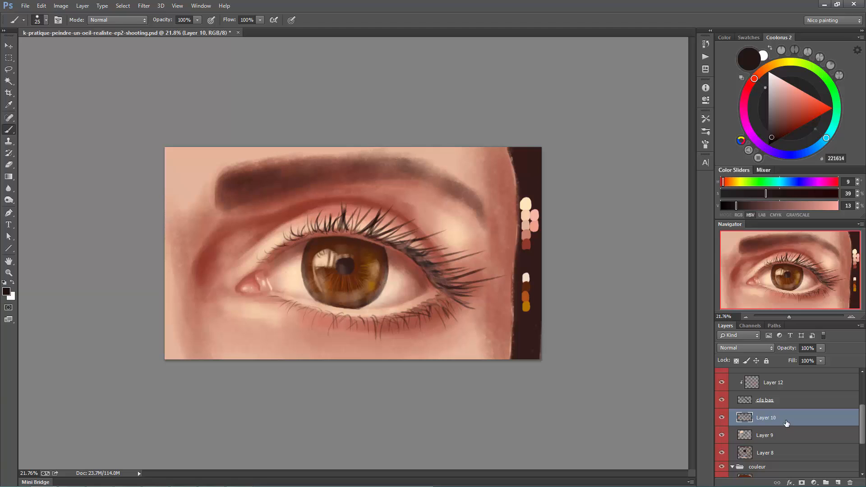
left_click(723, 435)
left_click(724, 436)
key("ctrl+e")
key("ctrl+e")
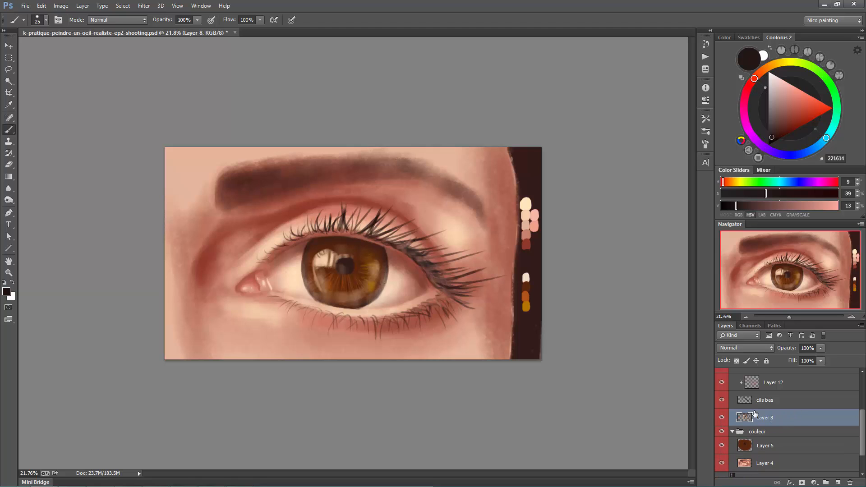
key("ctrl+s")
- Add a layer above Layer 8, choose a size 25 brush and sample the reddish tone of the eye's inner corner
key("ctrl+alt+shift+n")
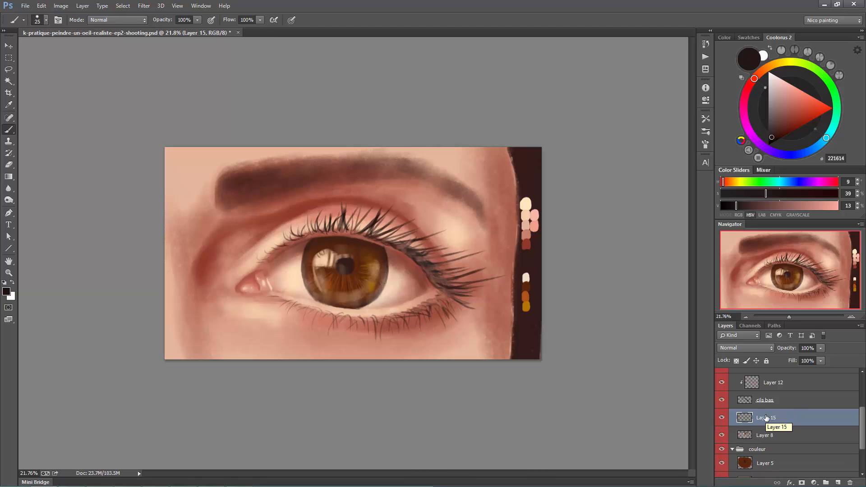
right_click(405, 181)
double_click(441, 179)
left_click_drag(274, 343, 296, 344)
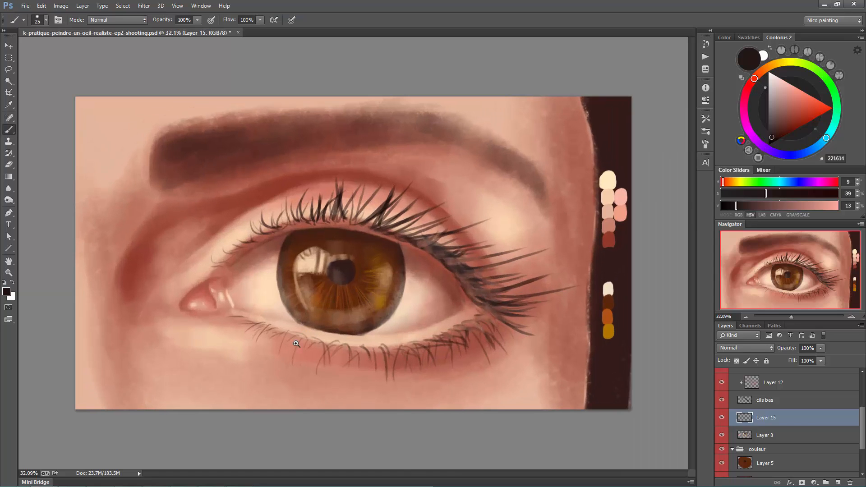
left_click(208, 297, "alt")
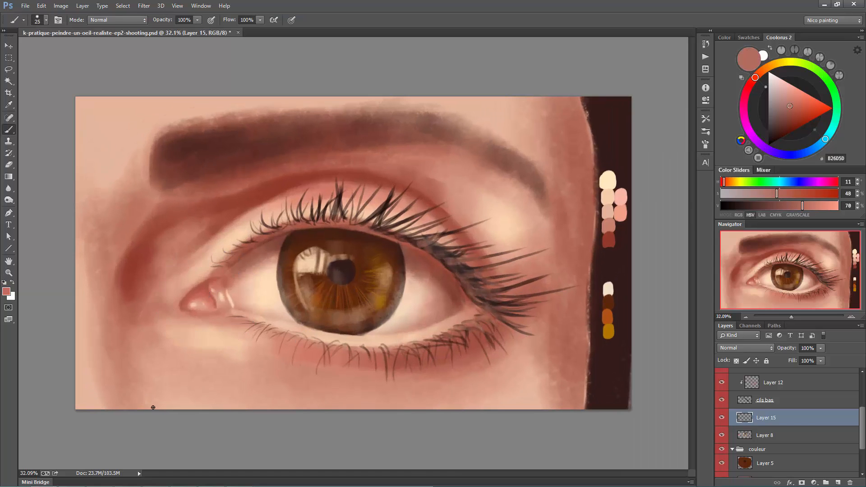
- Paint fine reddish details in the white of the eye near both corners, ending with size 9 at saturation 58% and brightness 51%
mouse_move(242, 264)
left_mouse_down()
mouse_move(239, 304)
mouse_move(246, 281)
mouse_move(253, 305)
left_mouse_up()
key("bracketright")
key("bracketright")
left_click(788, 118)
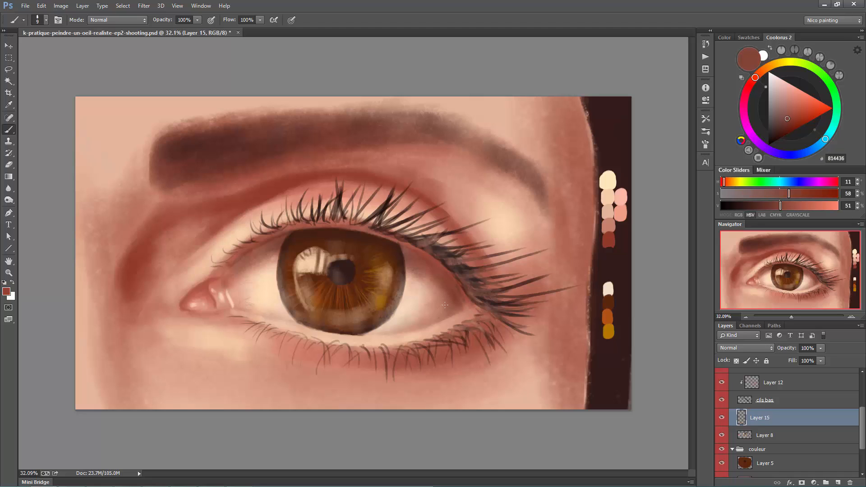
left_click_drag(445, 306, 450, 309)
- Strengthen the reds around the eye corners with more saturated tones, moving to size 35 at hue 9, saturation 80%, brightness 45%
mouse_move(780, 107)
left_mouse_down()
mouse_move(801, 114)
mouse_move(797, 124)
left_mouse_up()
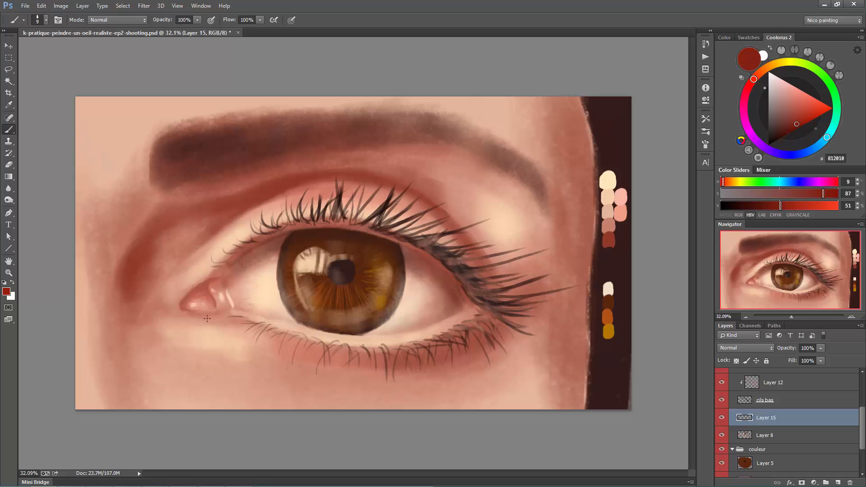
key("bracketright")
key("bracketright")
key("bracketright")
left_click(792, 126)
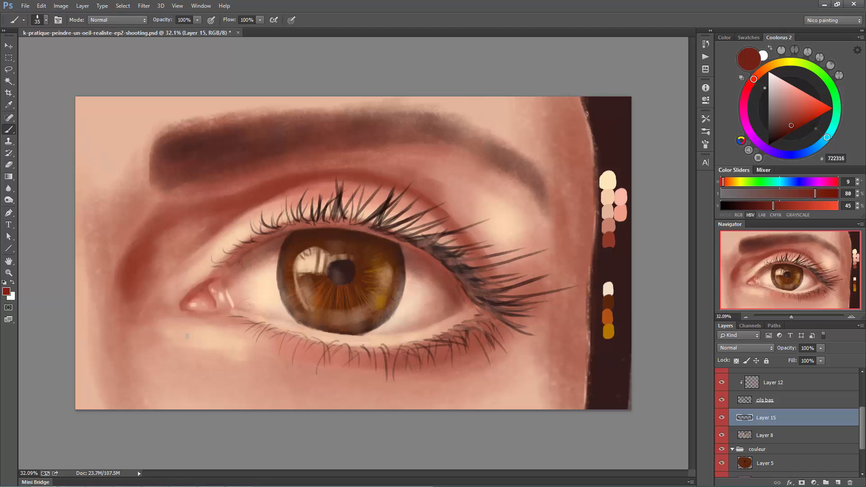
- Sample the inner corner, adjust the colour to saturation 64% and brightness 44%, and darken the upper lid crease at size 35
left_click(193, 309, "alt")
left_click(786, 123)
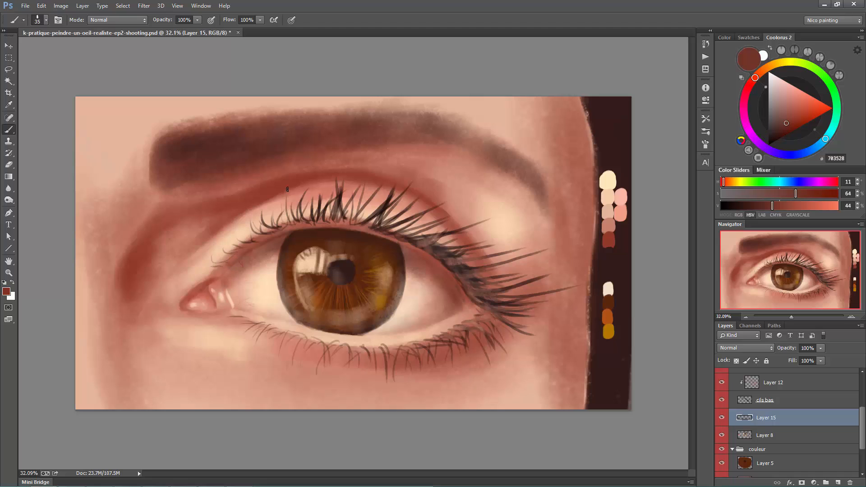
left_click(234, 218)
left_click(250, 209)
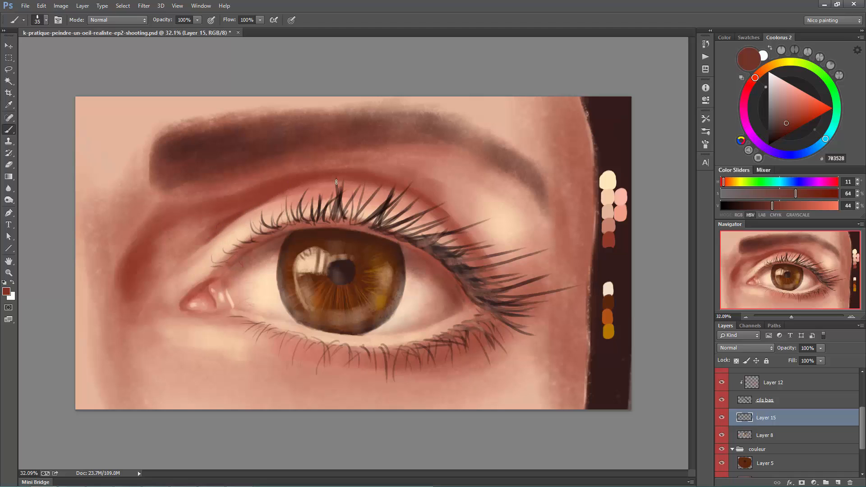
mouse_move(269, 200)
left_mouse_down()
mouse_move(334, 179)
mouse_move(416, 197)
left_mouse_up()
- Extend the darker crease line toward the outer part of the upper lid, finishing with a size 25 brush
key("bracketright")
key("bracketright")
key("bracketright")
key("bracketleft")
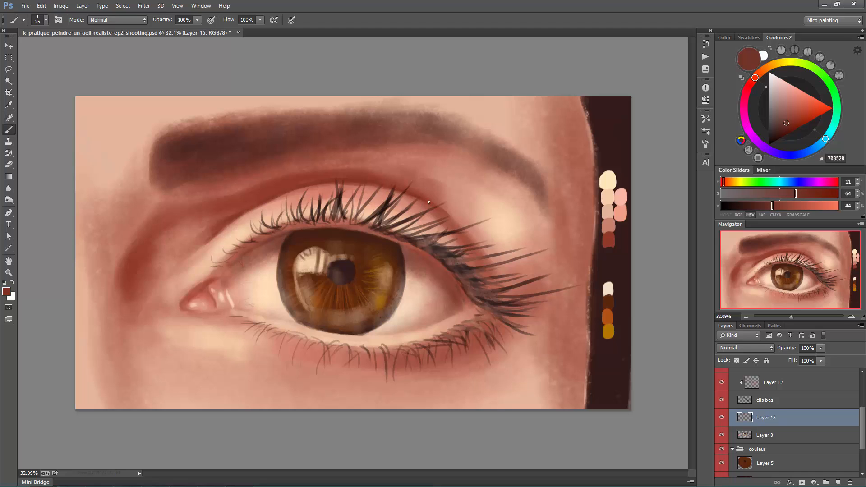
left_click_drag(443, 229, 458, 214)
- Shade behind the outer upper lashes with a darker brown at saturation 63% and brightness 37%, varying the brush around sizes 70 to 80
left_click(784, 127)
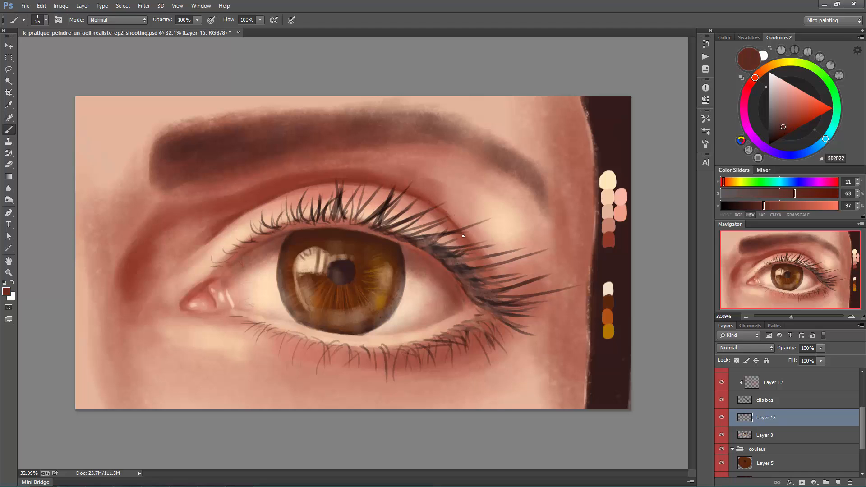
key("bracketright")
key("bracketright")
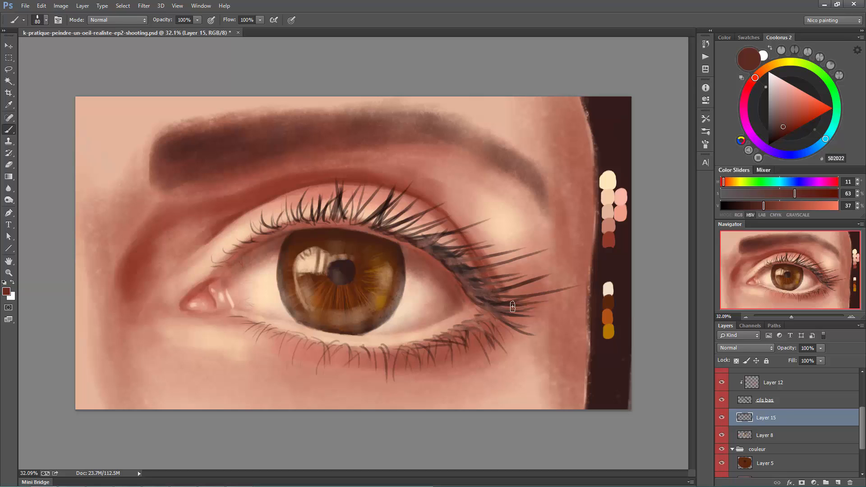
key("bracketright")
key("bracketright")
key("bracketright")
key("bracketright")
key("bracketright")
key("bracketleft")
key("bracketleft")
key("bracketleft")
key("bracketleft")
key("bracketleft")
key("bracketleft")
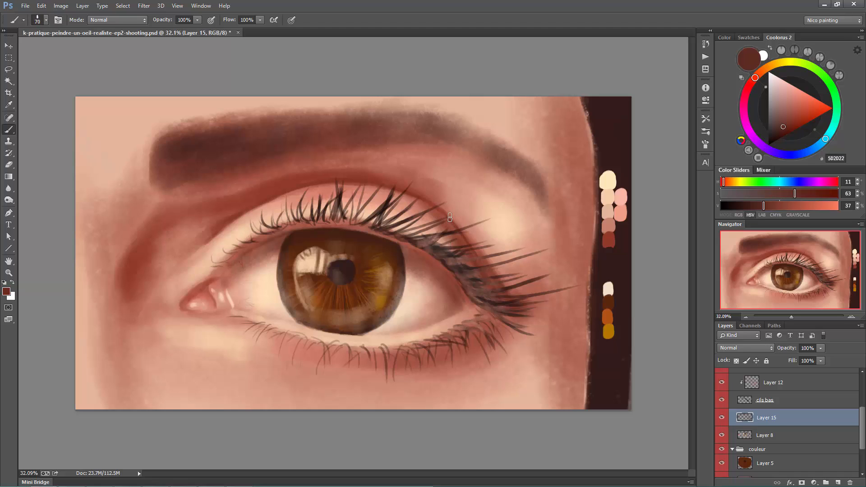
- Deepen the outer end of the upper lid crease beneath the lashes, enlarging the brush to size 125
key("bracketleft")
key("bracketleft")
key("bracketleft")
key("bracketright")
left_click_drag(482, 260, 500, 287)
key("bracketright")
key("bracketright")
key("bracketright")
key("bracketright")
key("bracketright")
key("bracketright")
key("bracketright")
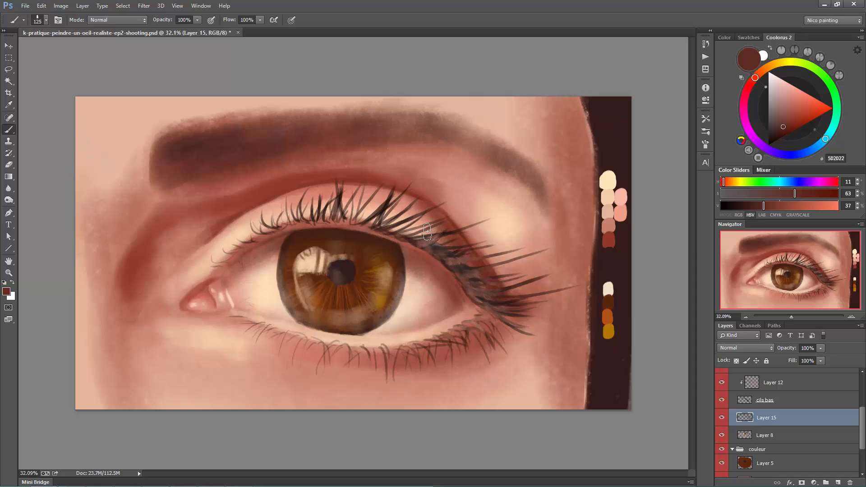
- Darken the middle of the upper lid crease toward its inner side, alternating brush sizes 100 and 125
key("bracketleft")
key("bracketright")
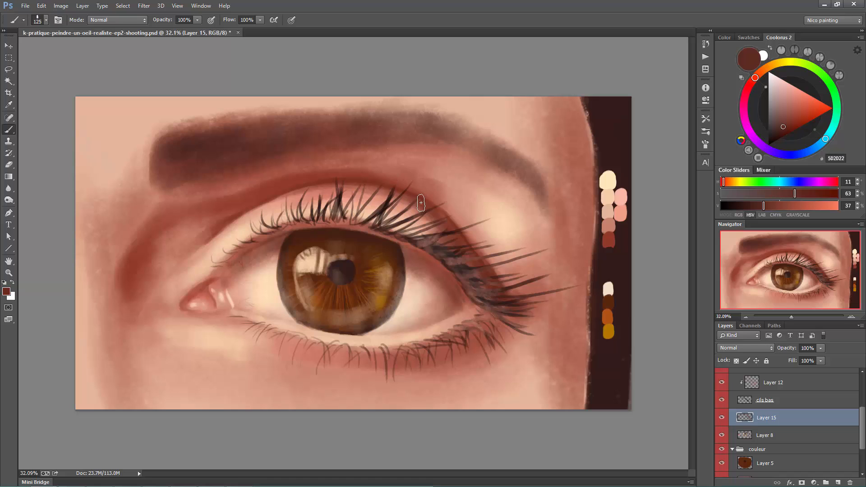
key("bracketleft")
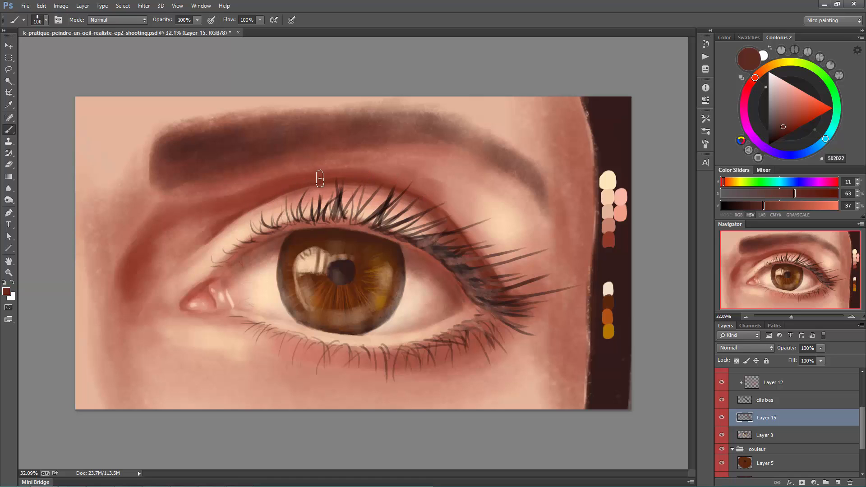
key("bracketright")
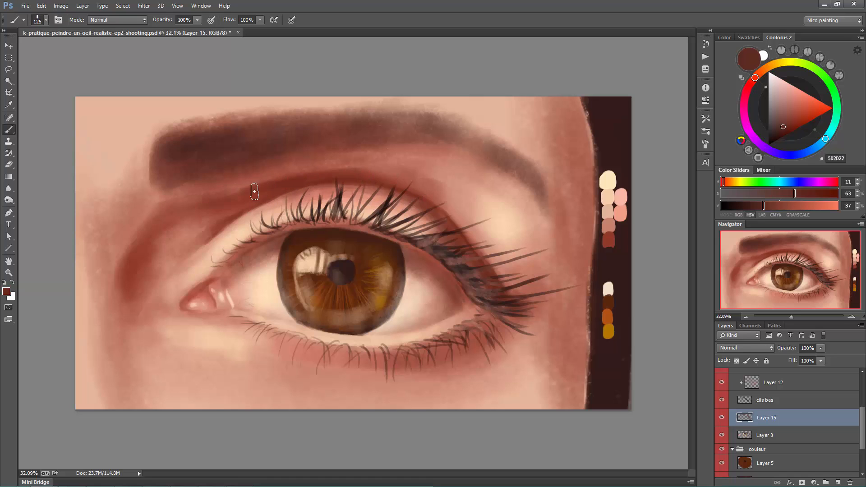
- Shade the inner eye socket beside the nose with broad strokes of a size 300 brush
key("bracketright")
key("bracketright")
key("bracketright")
key("bracketright")
key("bracketright")
left_click_drag(147, 230, 115, 315)
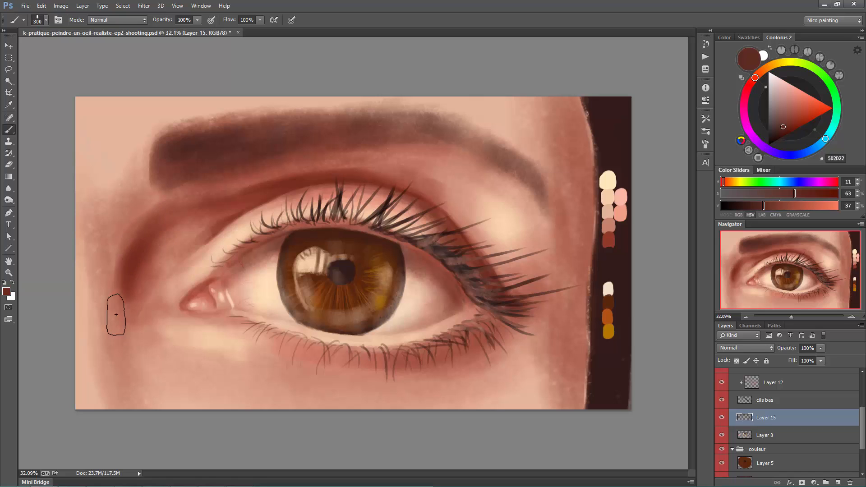
- Refine the shadow along the upper lid crease with smaller brushes, working between sizes 175 and 150
key("bracketleft")
key("bracketleft")
key("bracketleft")
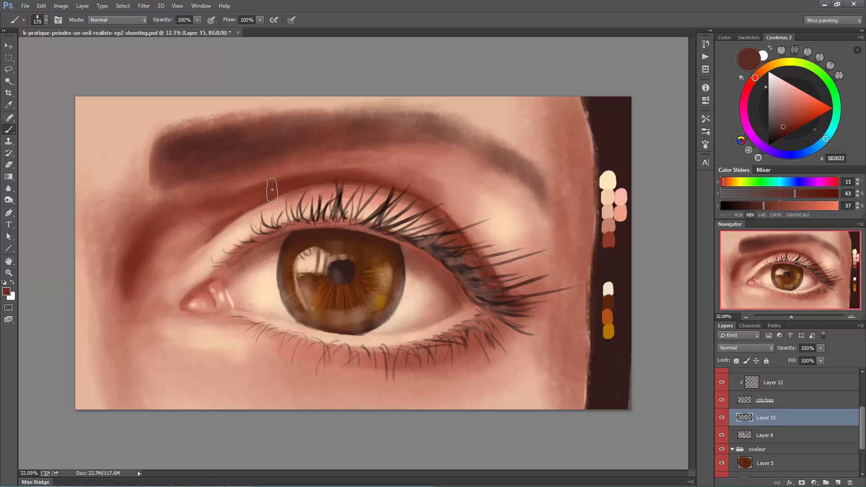
key("bracketleft")
key("bracketleft")
key("bracketleft")
key("bracketleft")
key("bracketleft")
key("bracketleft")
key("bracketleft")
key("bracketleft")
key("bracketleft")
key("bracketleft")
key("bracketright")
key("bracketright")
key("bracketright")
key("bracketright")
key("bracketright")
key("bracketright")
key("bracketright")
key("bracketright")
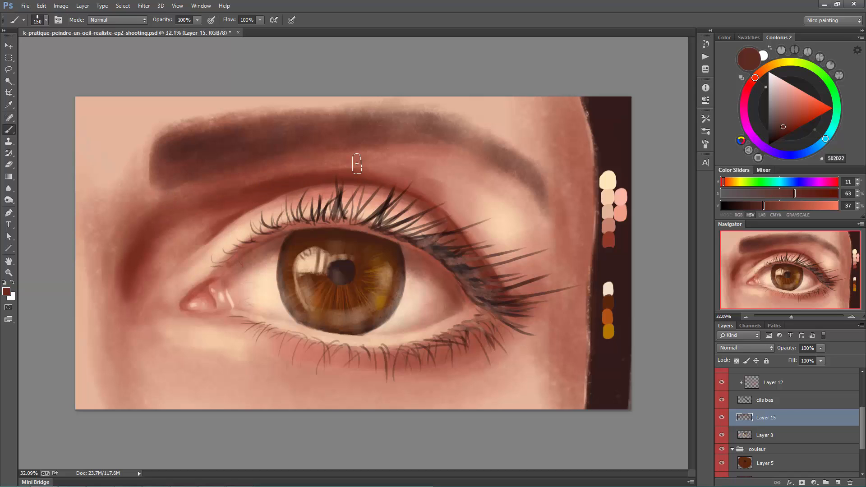
- Shade the side of the nose with a size 300 brush and soften the inner socket below the brow at sizes 250 and 200
key("bracketright")
key("bracketright")
key("bracketright")
key("bracketright")
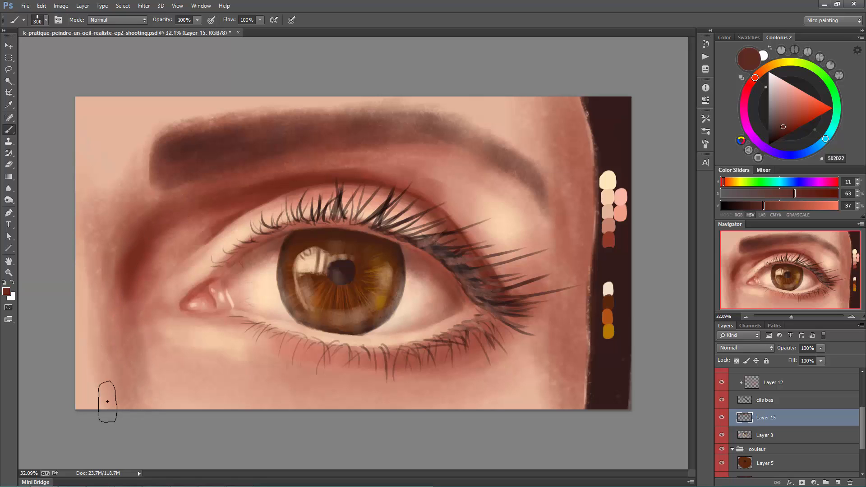
key("bracketleft")
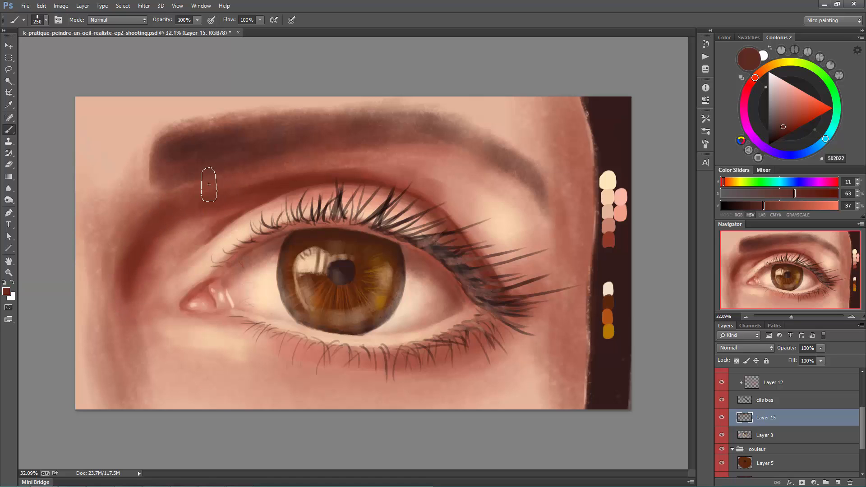
key("bracketleft")
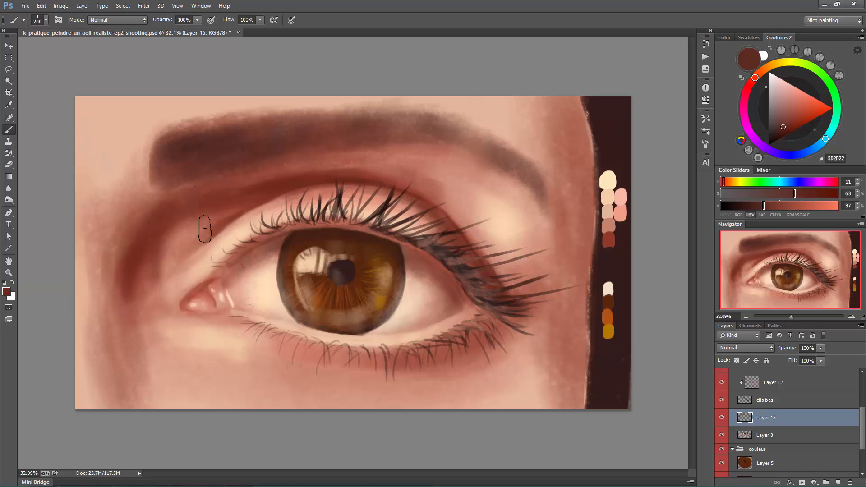
- Deepen the shading on the side of the nose below the inner eye corner with a size 300 brush
key("bracketright")
key("bracketright")
key("bracketright")
key("bracketleft")
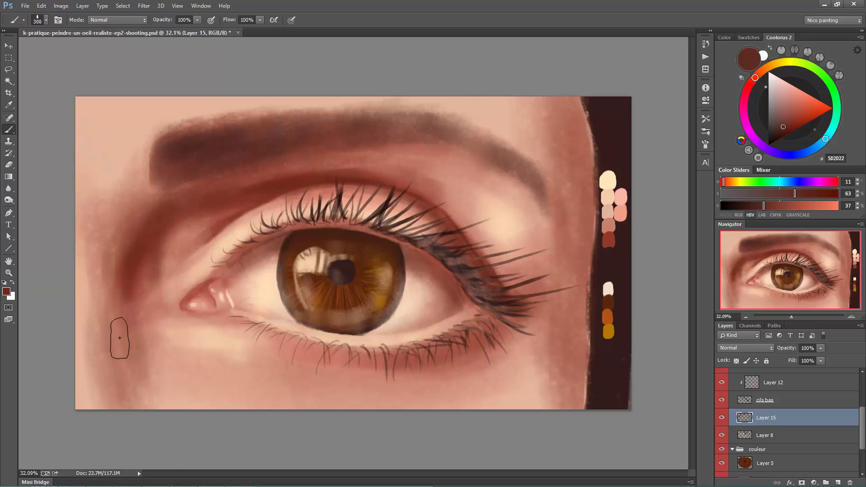
- Shade the outer upper lid and the skin beneath the brow's arch, using brush sizes 125 and 175
key("bracketleft")
key("bracketleft")
key("bracketleft")
key("bracketleft")
key("bracketleft")
key("bracketleft")
key("bracketleft")
key("bracketleft")
key("bracketleft")
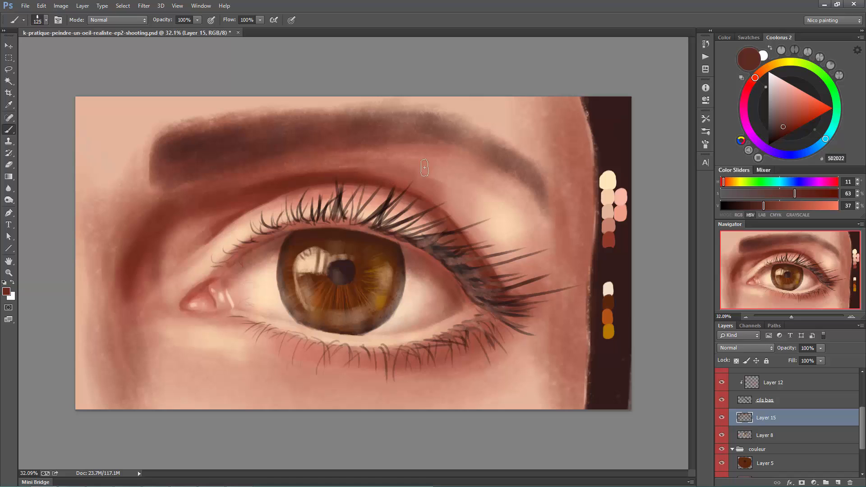
key("bracketright")
key("bracketright")
key("bracketright")
key("bracketright")
key("bracketright")
key("bracketright")
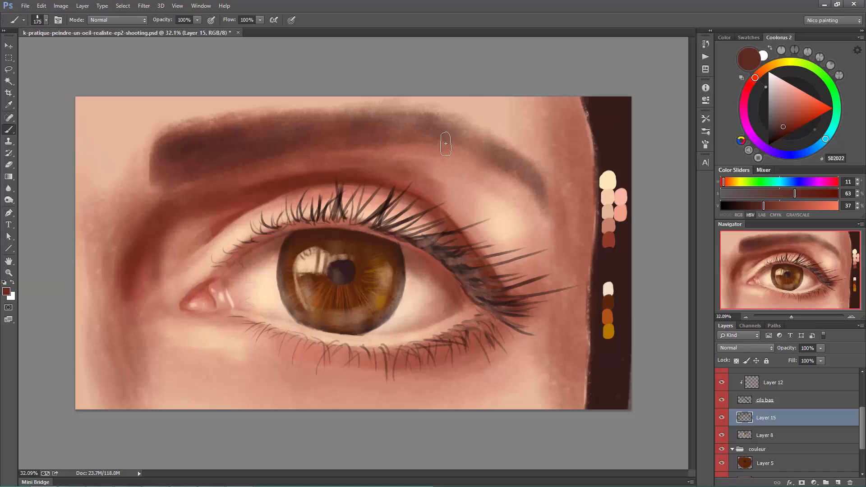
- Darken the skin beneath the lower lashes toward the outer eye corner, reducing the brush from size 150 to 70–80
key("bracketleft")
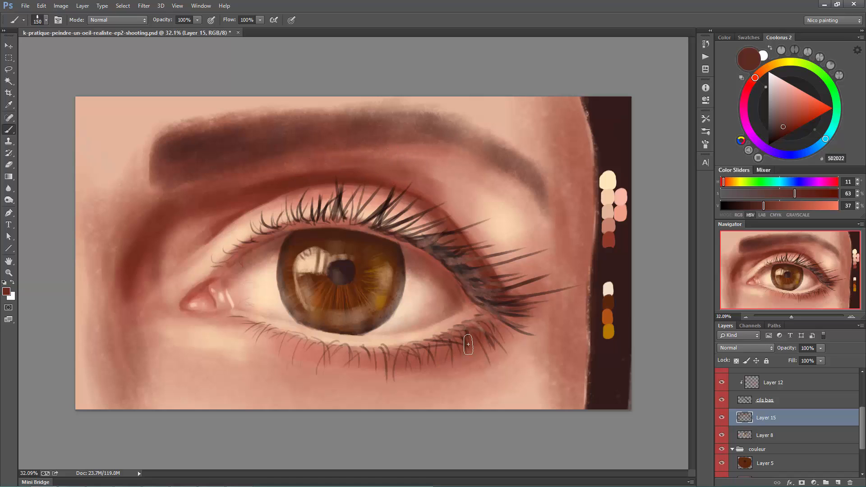
key("bracketleft")
key("bracketleft")
key("bracketleft")
key("bracketleft")
key("bracketleft")
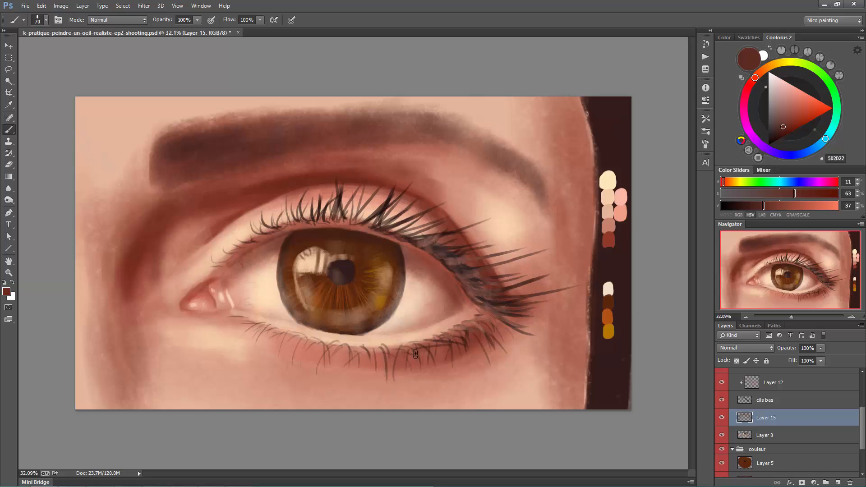
key("bracketleft")
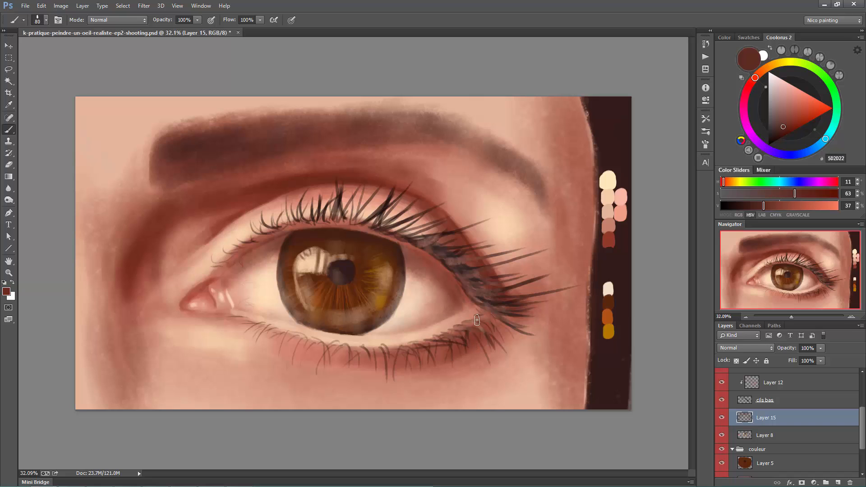
left_click_drag(477, 321, 496, 312)
- Darken the temple beyond the brow's outer end with broad vertical strokes, using large brushes including sizes 250 and 400
key("bracketright")
key("bracketright")
key("bracketright")
key("bracketright")
key("bracketright")
key("bracketright")
key("bracketright")
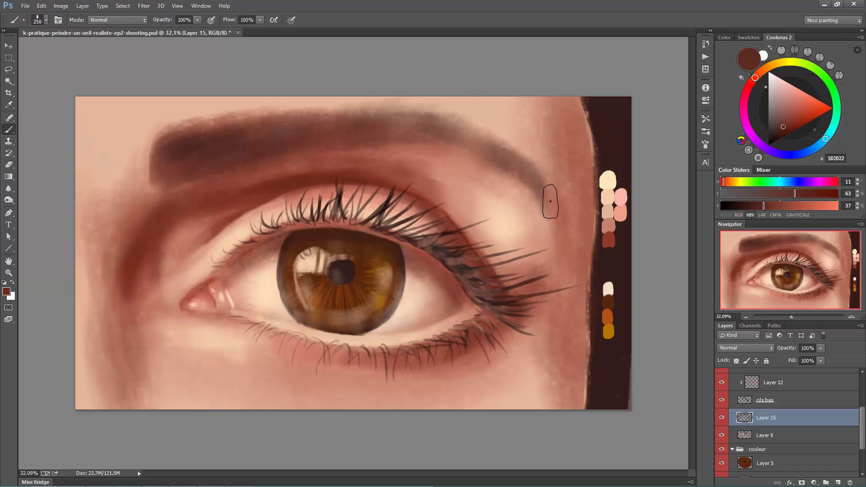
key("bracketright")
key("bracketright")
key("bracketright")
key("bracketright")
left_click_drag(576, 226, 574, 297)
mouse_move(567, 133)
left_mouse_down()
mouse_move(563, 144)
mouse_move(591, 176)
mouse_move(548, 135)
left_mouse_up()
key("bracketleft")
key("bracketleft")
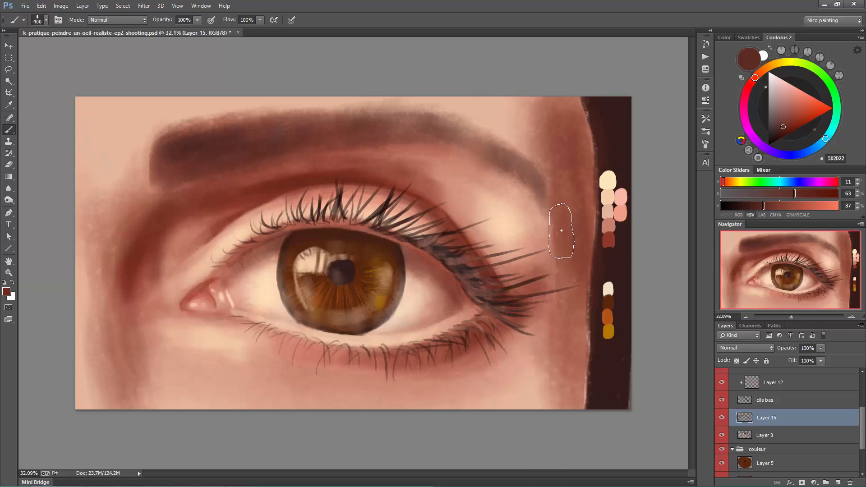
- Shade the outer cheek at size 300 and glaze reddish brown over the face's edge with brushes up to size 700
key("bracketleft")
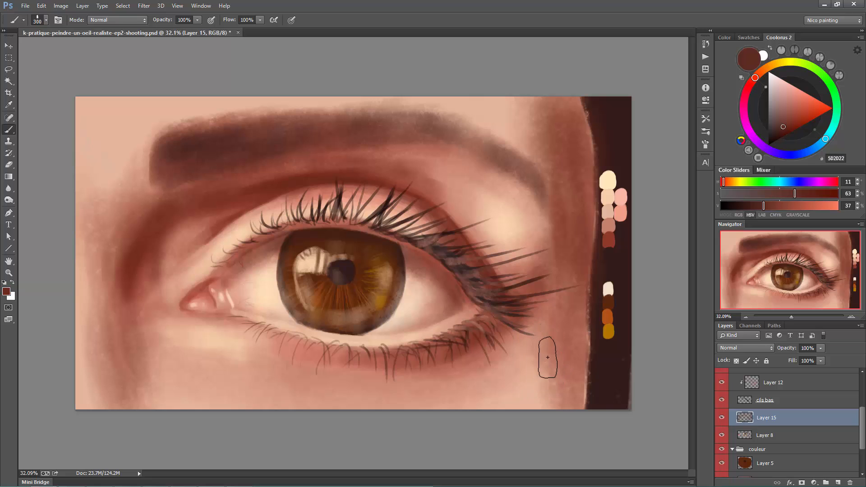
left_click_drag(548, 358, 558, 389)
key("bracketright")
key("bracketright")
mouse_move(588, 314)
left_mouse_down()
mouse_move(592, 366)
mouse_move(592, 339)
left_mouse_up()
key("bracketright")
key("bracketright")
left_click_drag(597, 205, 588, 278)
left_click_drag(591, 117, 576, 107)
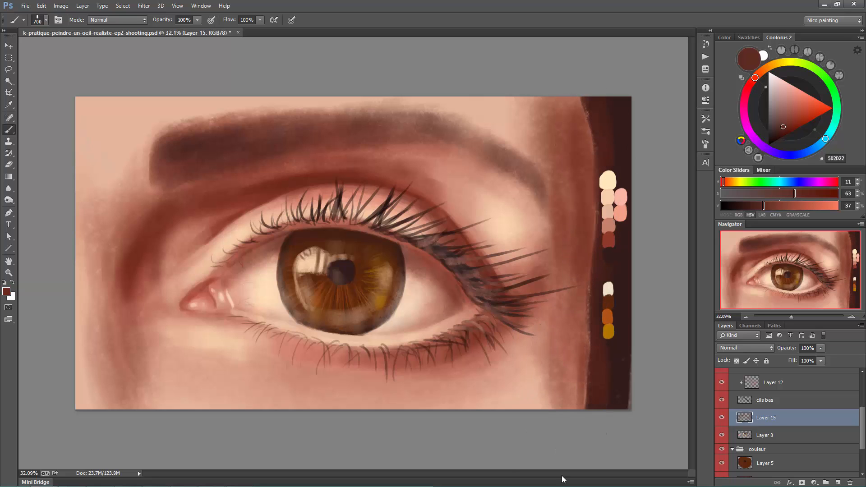
left_click_drag(592, 254, 584, 250)
- Switch to the Soft Round brush at size 250 and blend the temple shadow beside the brow with sampled skin tones
right_click(573, 187)
double_click(609, 163)
key("bracketright")
left_click(576, 110, "alt")
left_click(549, 202, "alt")
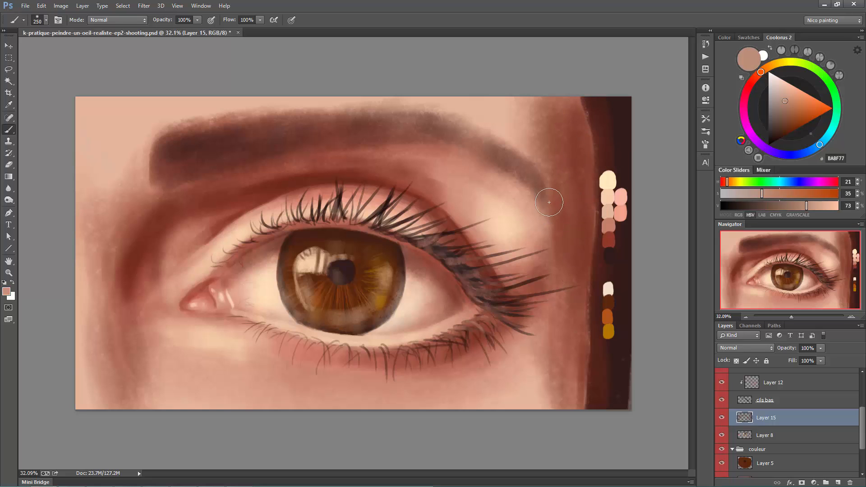
left_click(524, 111, "alt")
left_click(550, 147, "alt")
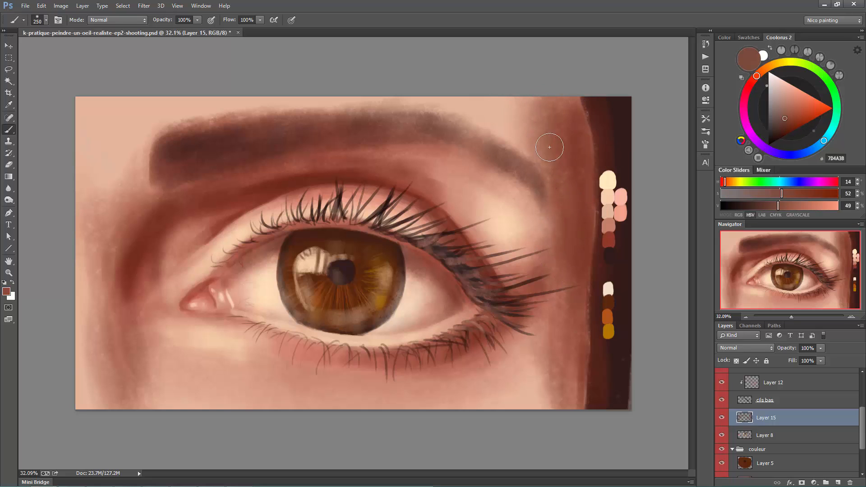
- Smooth the brown shadow along the face's outer edge from the temple down to the cheek with sampled browns
left_click(548, 250, "alt")
left_click(542, 136, "alt")
left_click(585, 158, "alt")
mouse_move(589, 132)
left_mouse_down()
mouse_move(587, 397)
mouse_move(566, 408)
left_mouse_up()
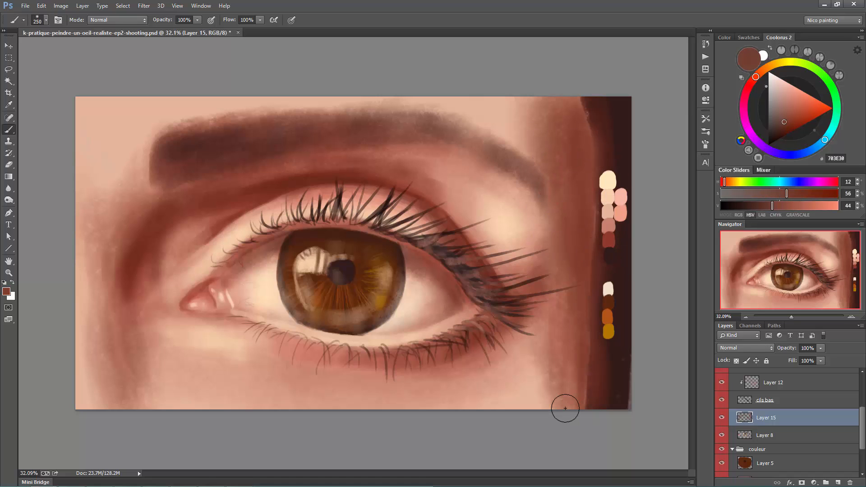
- Soften the outer cheek below the lash tips with sampled reddish browns, enlarging the soft brush to size 600
left_click(570, 357, "alt")
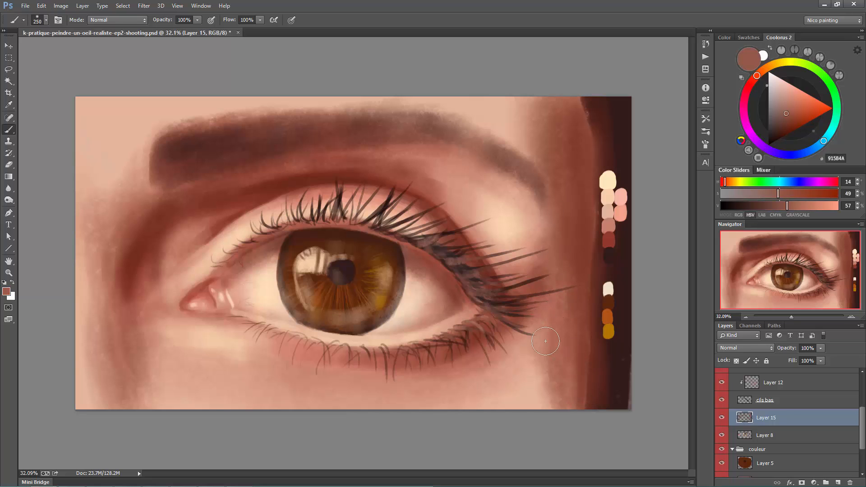
key("bracketright")
key("bracketright")
key("bracketright")
key("bracketright")
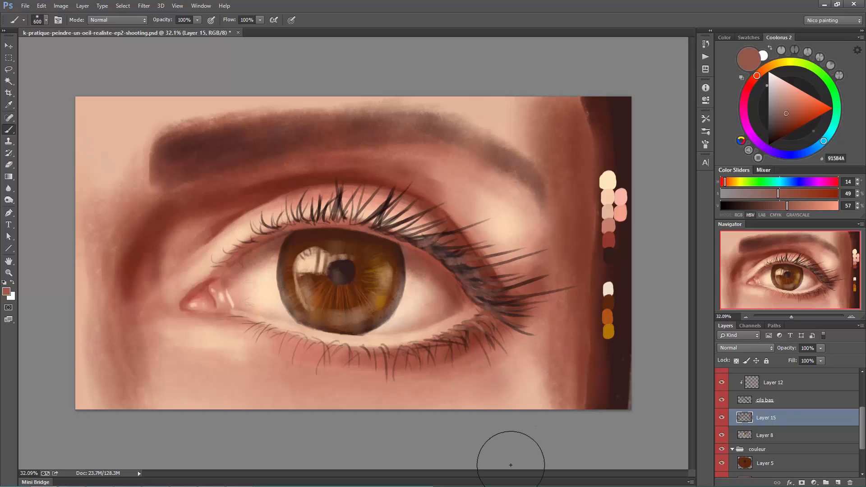
left_click(551, 347, "alt")
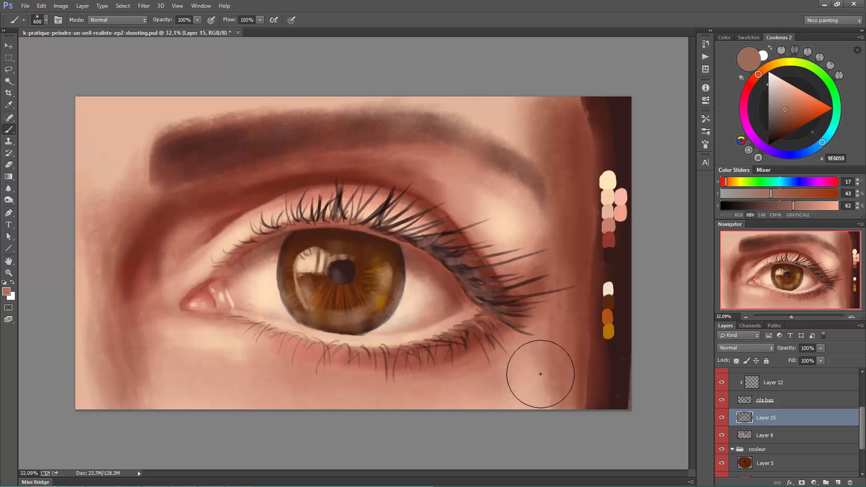
- Repaint the dark strip beside the face with the sampled dark brown 30201E, using a size 175 brush for its edge
key("bracketleft")
key("bracketleft")
key("bracketleft")
left_click(610, 372, "alt")
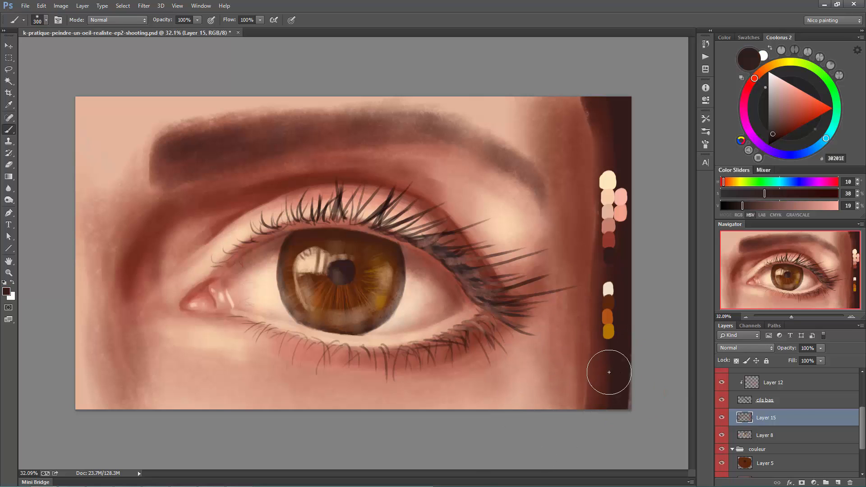
key("bracketleft")
key("bracketleft")
key("bracketleft")
mouse_move(611, 366)
left_mouse_down()
mouse_move(605, 335)
mouse_move(607, 418)
mouse_move(596, 270)
left_mouse_up()
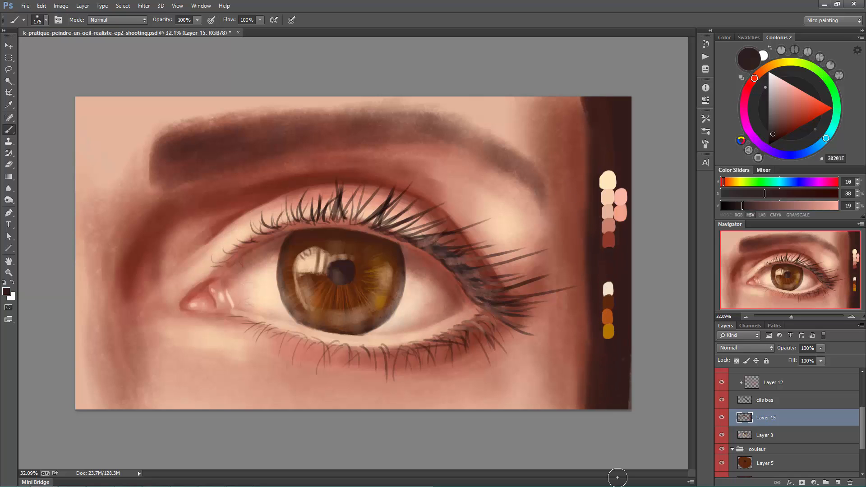
- Merge Layer 15 down into Layer 8 and switch to the Block-in 1 brush
key("ctrl+e")
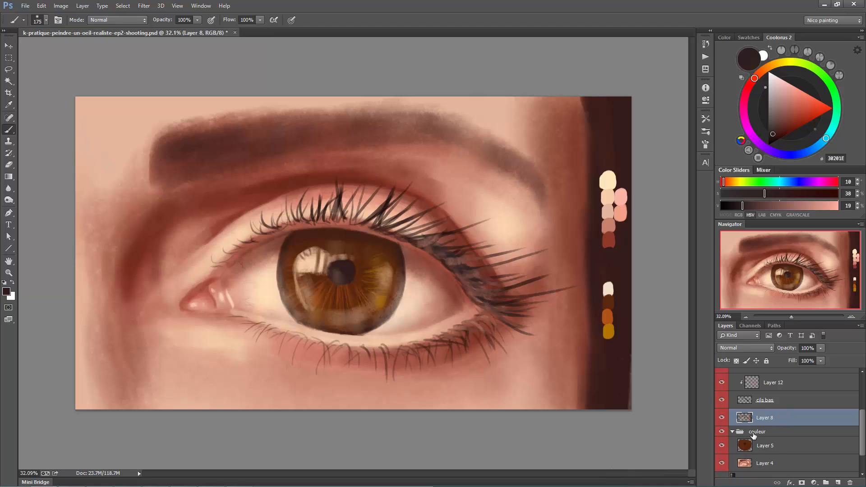
right_click(397, 286)
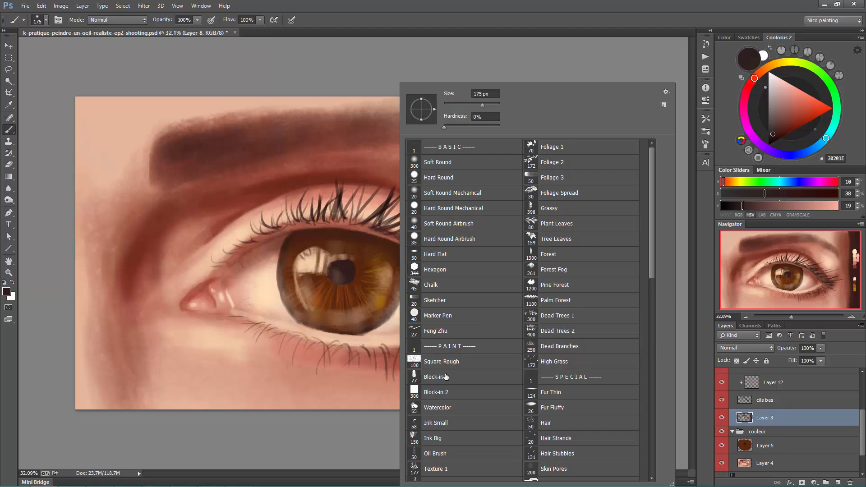
double_click(445, 376)
- Brighten the window reflection in the iris with the cream palette colour FFE7BE on a fresh layer above Layer 8
left_click(606, 179, "alt")
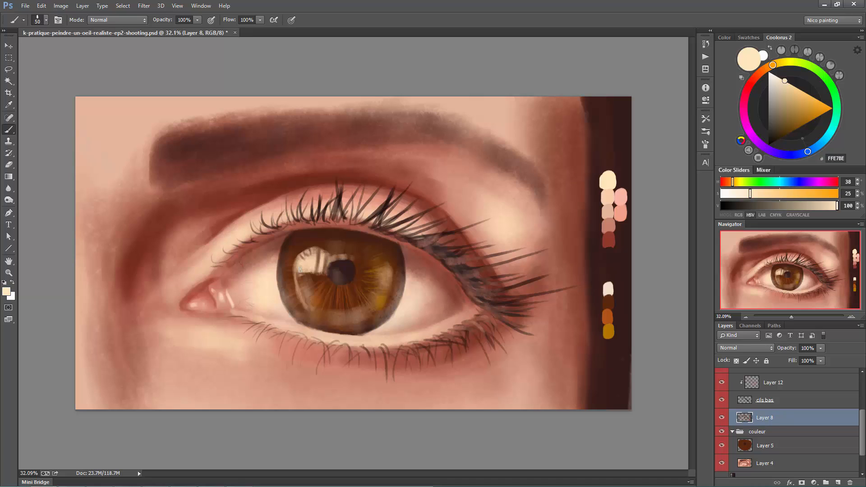
key("ctrl+z")
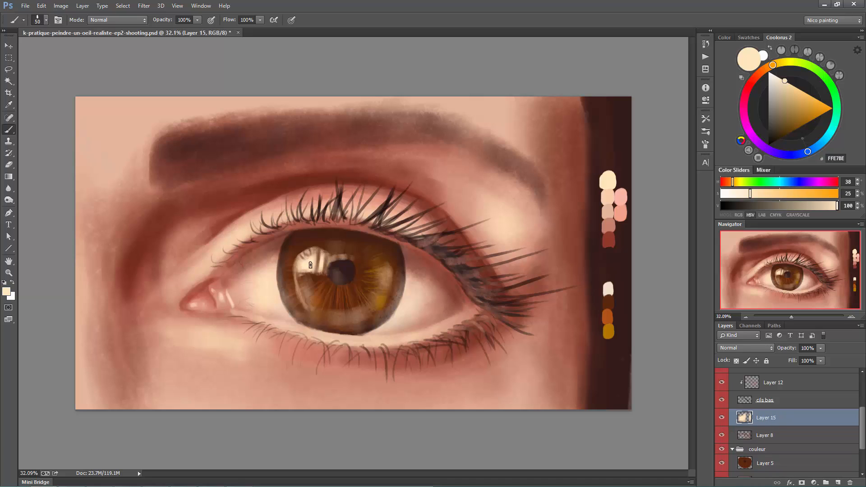
mouse_move(310, 265)
left_mouse_down()
mouse_move(301, 265)
mouse_move(312, 253)
mouse_move(322, 263)
left_mouse_up()
- Paint fine dark brown details across the upper part of the iris reflection with the Hard Round brush at size 25
left_click(290, 241, "alt")
right_click(319, 83)
double_click(355, 175)
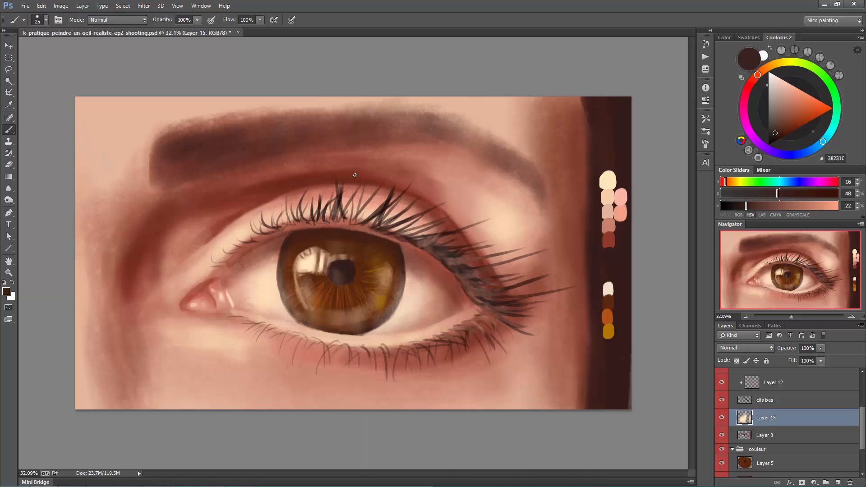
left_click(299, 248)
scroll(788, 418, "up", 2)
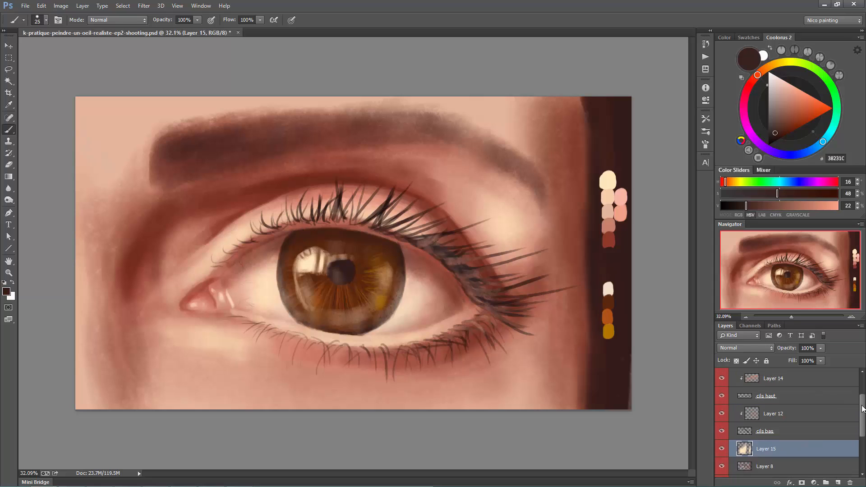
left_click(301, 232)
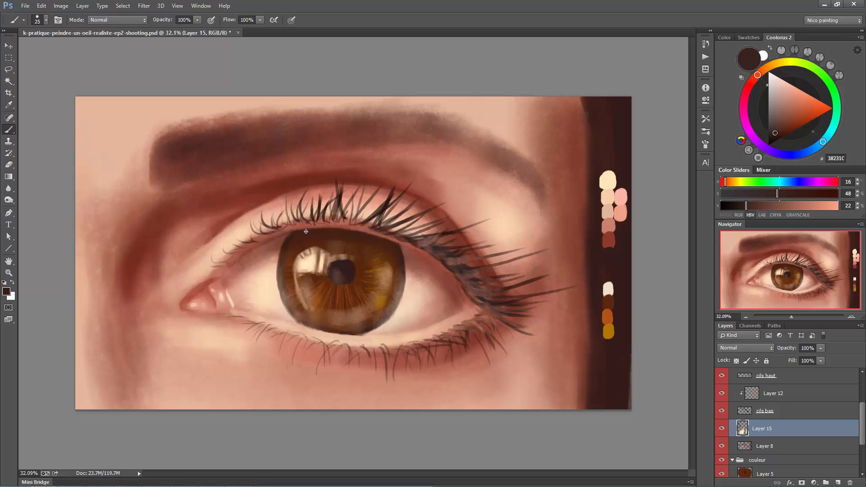
left_click_drag(291, 246, 298, 246)
- Add a new layer and paint a thin cream highlight arc along the iris's upper edge
left_click(313, 263, "alt")
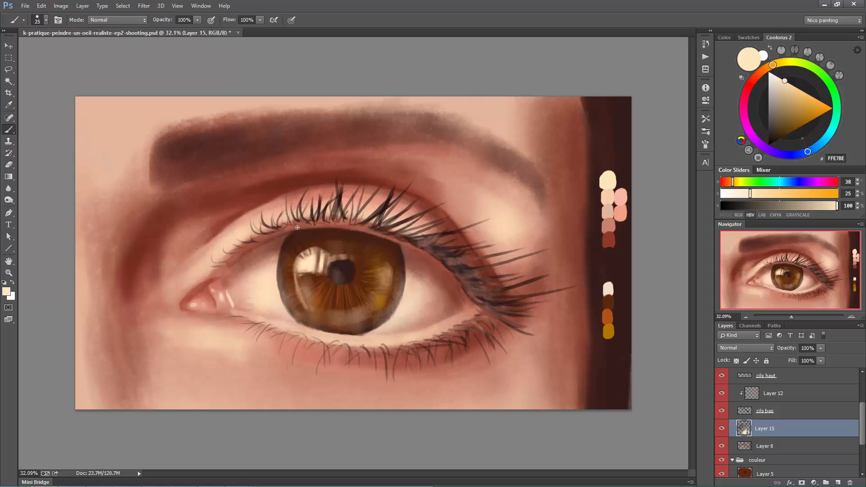
key("ctrl+shift+alt+n")
left_click_drag(271, 243, 335, 230)
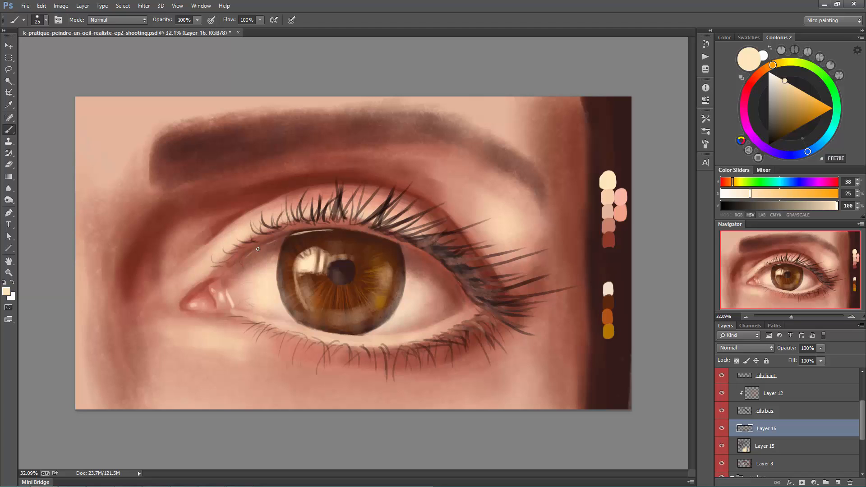
- Switch to the Block-in 1 brush at size 25 and detail the lower lid's wet rim with sampled skin tones and cream highlights
right_click(329, 219)
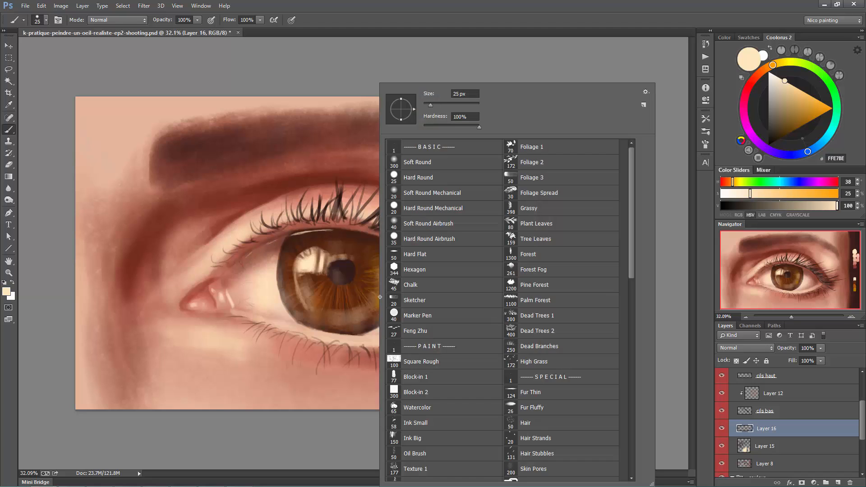
double_click(413, 378)
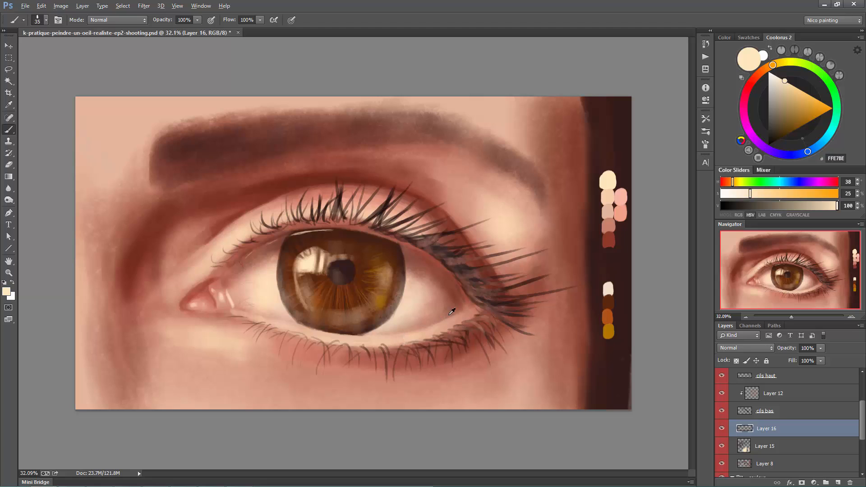
left_click(450, 315, "alt")
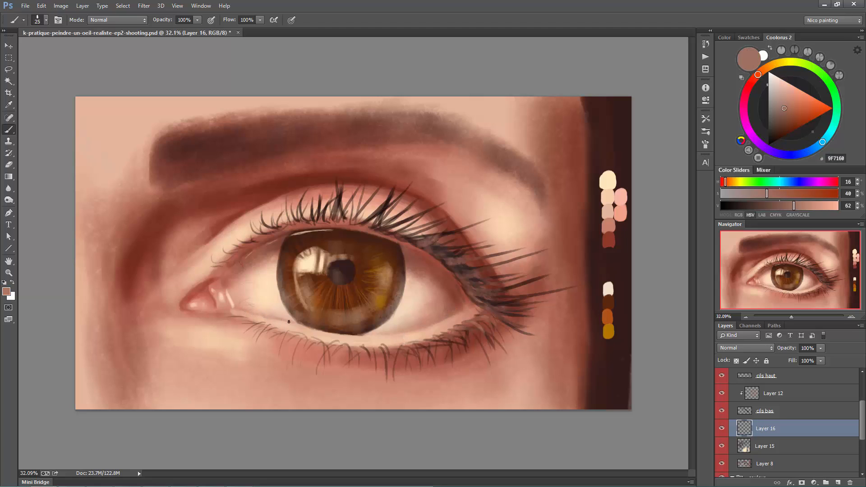
left_click(260, 319, "alt")
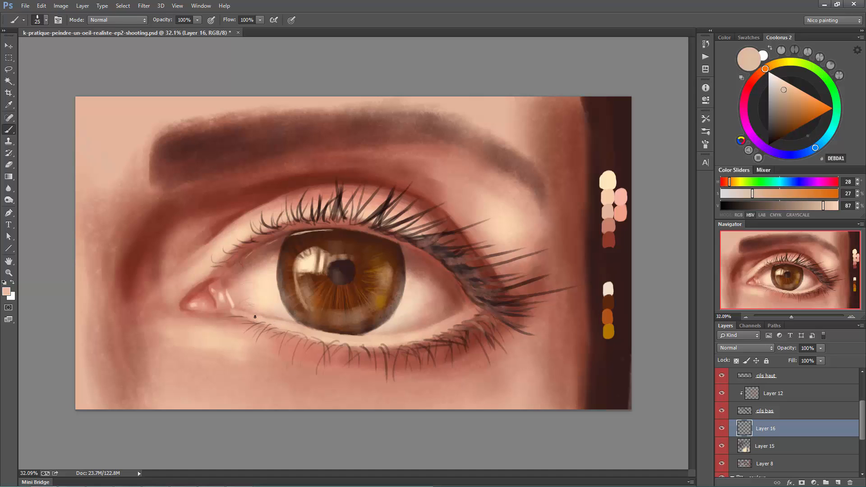
left_click(368, 334, "alt")
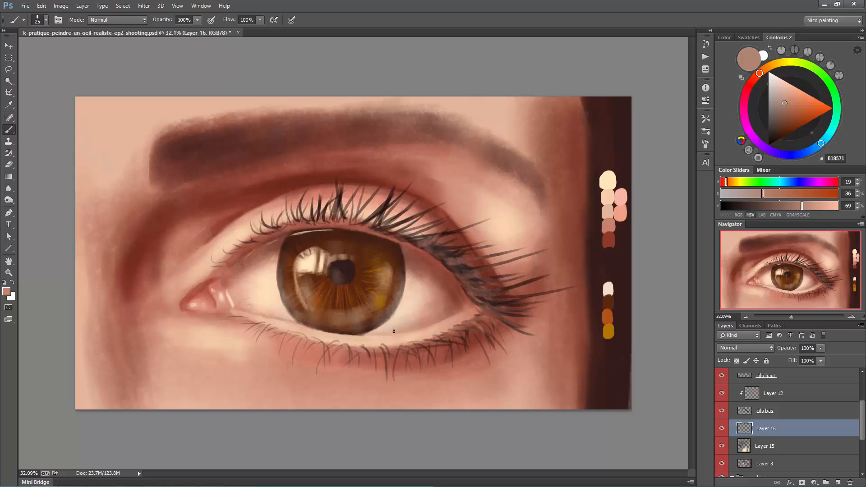
left_click(312, 275, "alt")
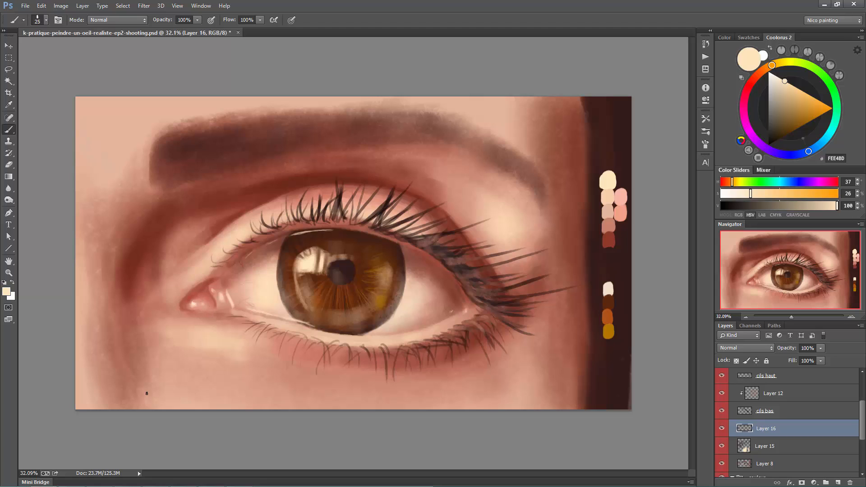
- Pick up the reddish tone at the inner eye corner and merge Layers 16 and 15 down into Layer 8
left_click(210, 315, "alt")
key("bracketright")
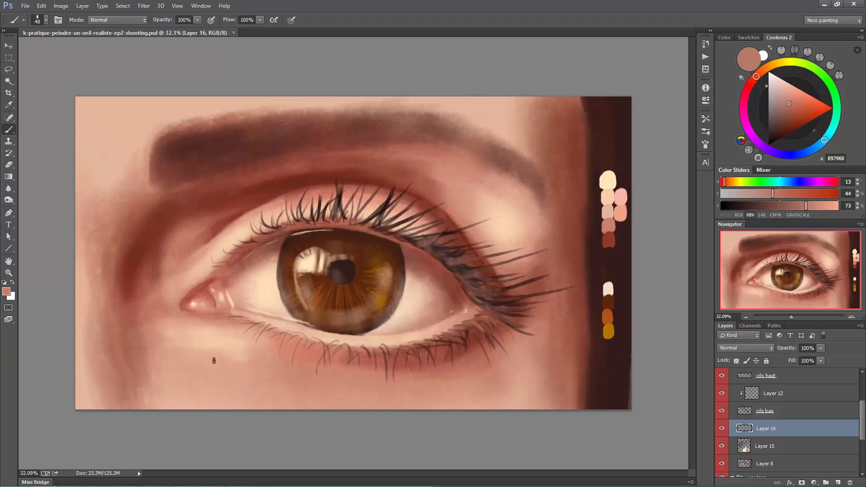
key("ctrl+e")
key("ctrl+e")
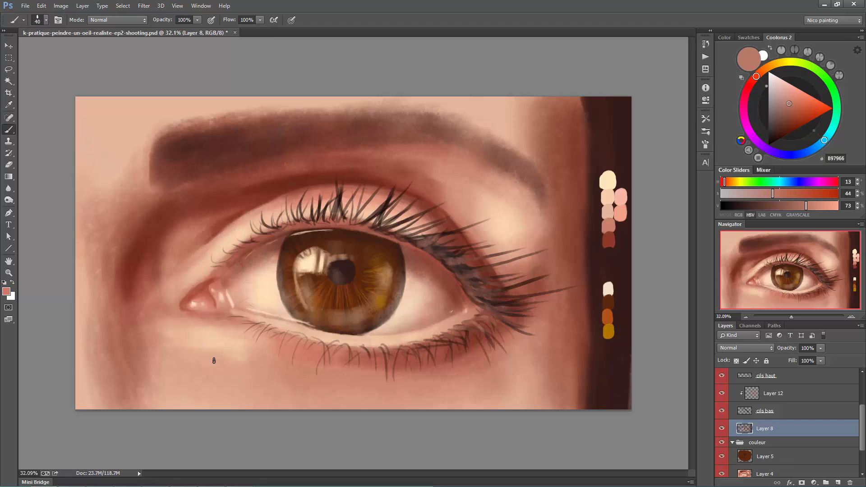
- Blend the light skin between the upper lid crease and the brow's outer half with sampled skin tones at brush size 175
left_click(469, 193, "alt")
key("bracketright")
key("bracketright")
key("bracketright")
key("bracketright")
key("bracketright")
key("bracketright")
key("bracketright")
key("bracketright")
key("bracketright")
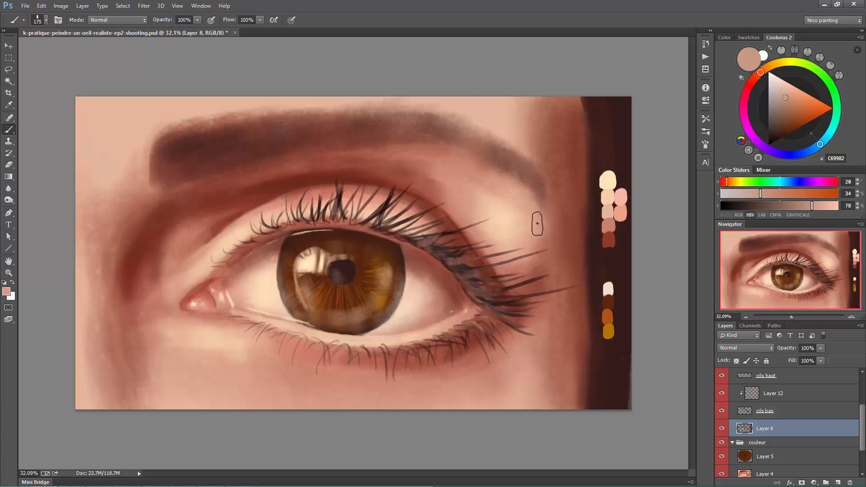
left_click(495, 197, "alt")
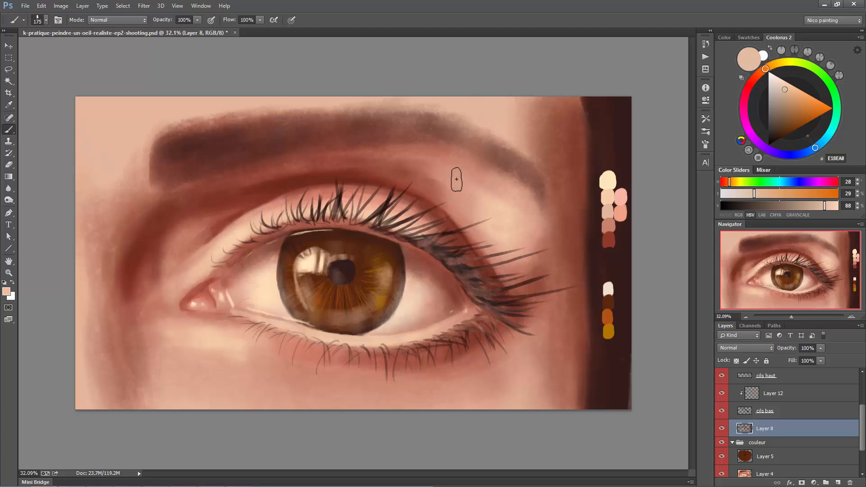
left_click(534, 212, "alt")
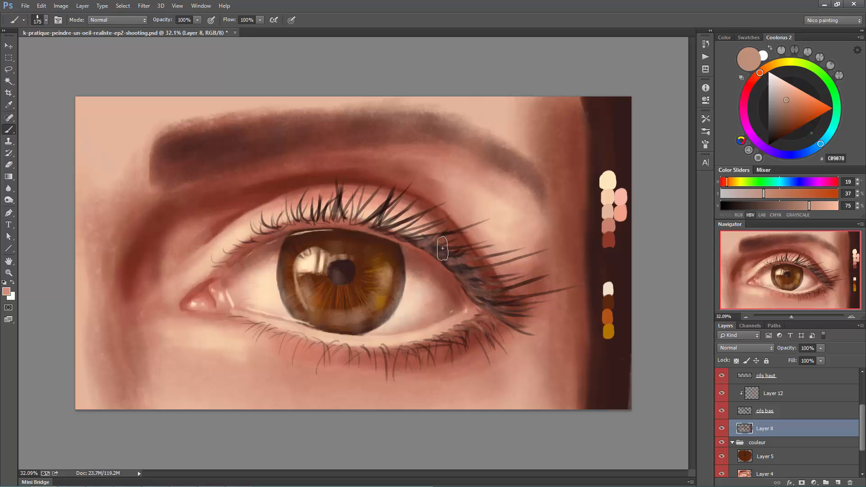
- Smooth the shading between the brow's tail, outer lashes and dark face edge with sampled browns at brush size 250
left_click(555, 243, "alt")
key("bracketright")
key("bracketright")
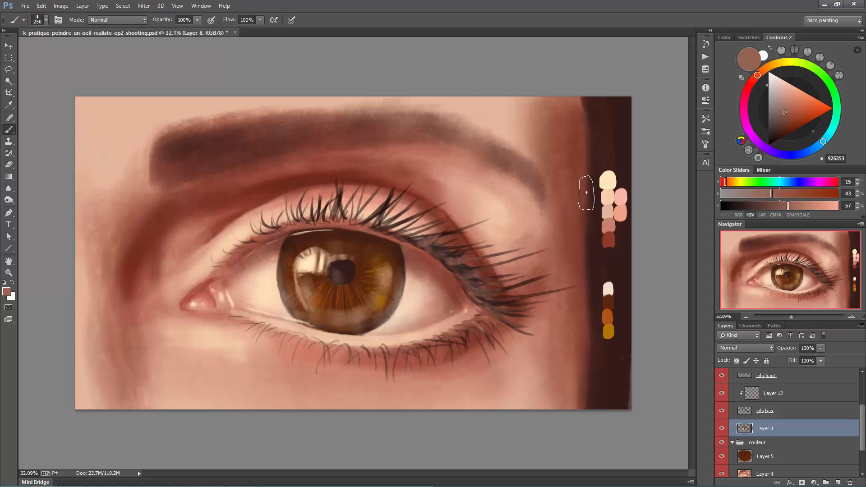
left_click(529, 239, "alt")
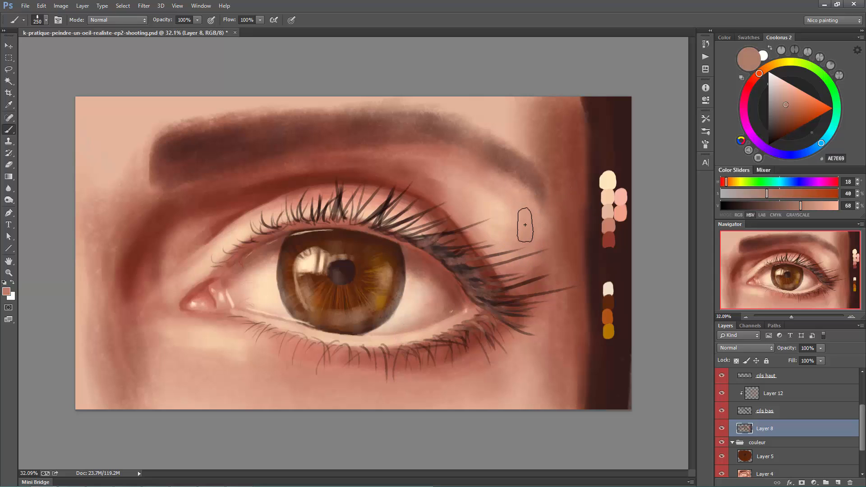
left_click(480, 231, "alt")
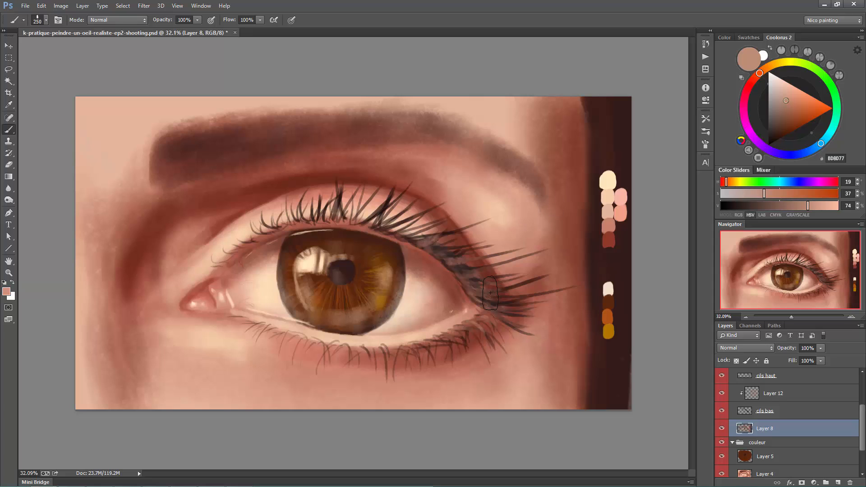
- Sample the cream colour FFE7BE and paint a soft highlight on the skin below the inner eye corner at brush size 100
left_click(309, 262, "alt")
key("bracketright")
key("bracketright")
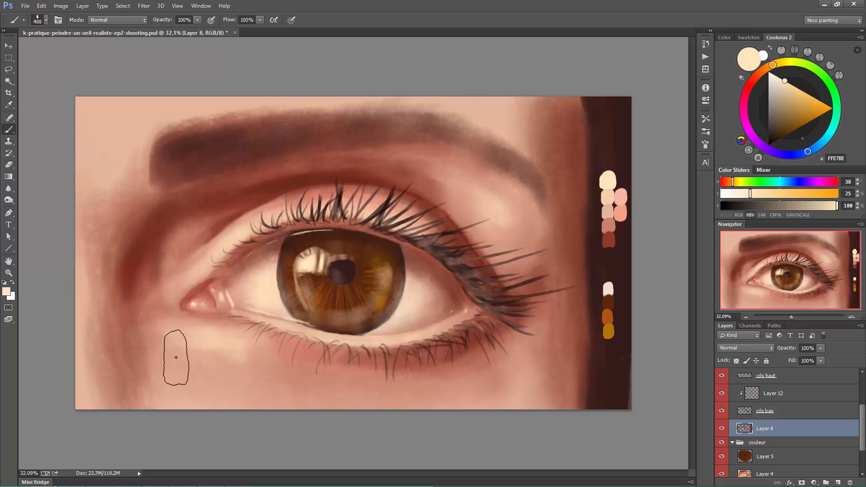
key("bracketleft")
key("bracketleft")
key("bracketleft")
key("bracketleft")
key("bracketleft")
key("bracketleft")
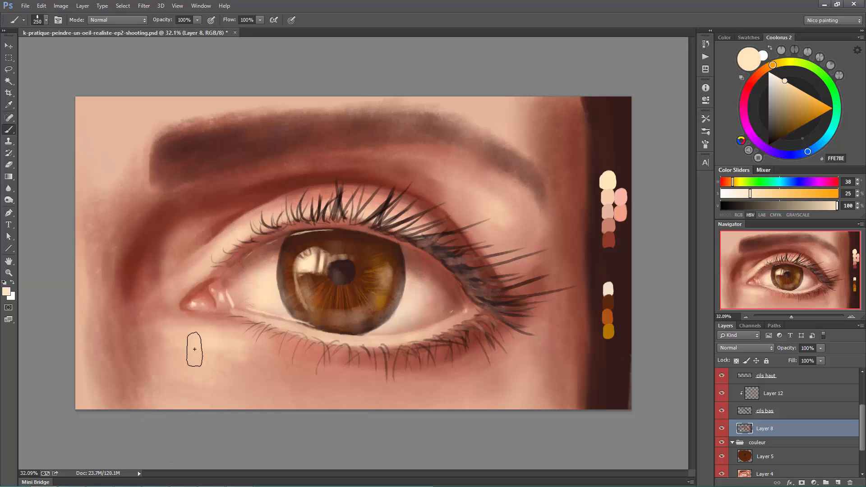
key("bracketleft")
key("bracketleft")
key("bracketleft")
key("bracketleft")
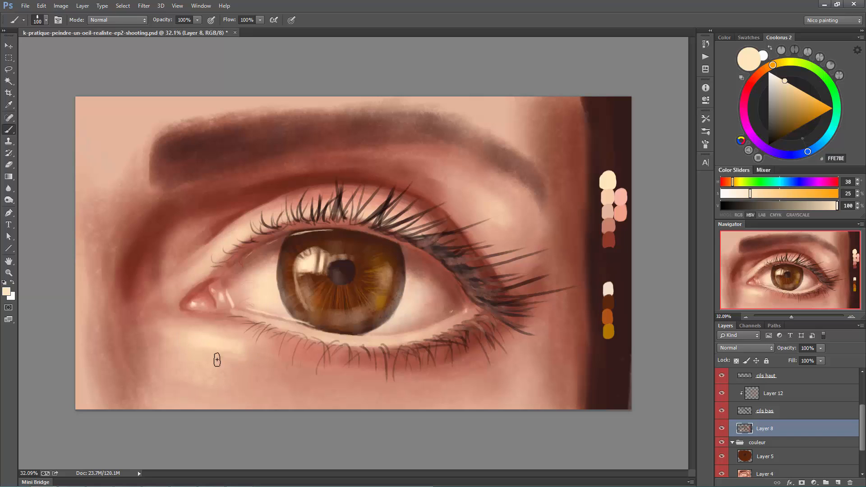
mouse_move(181, 337)
left_mouse_down()
mouse_move(243, 352)
mouse_move(174, 332)
mouse_move(227, 373)
left_mouse_up()
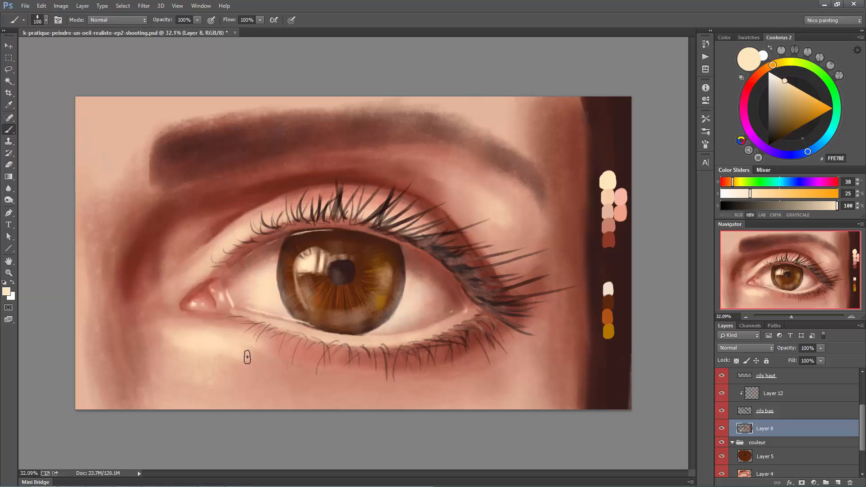
- Brighten the upper lid near the inner eye corner with cream highlights, varying the brush size between 50 and 175
key("bracketright")
key("bracketright")
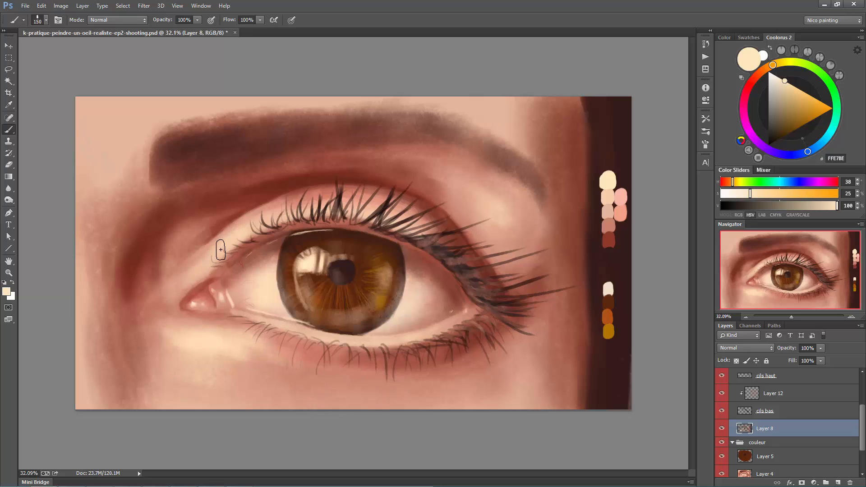
key("bracketleft")
key("bracketleft")
key("bracketleft")
key("bracketleft")
key("bracketleft")
key("bracketleft")
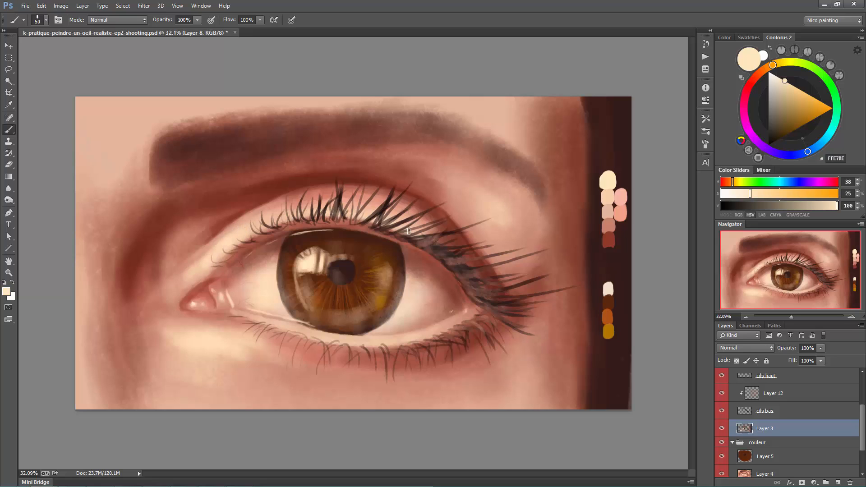
key("bracketright")
key("bracketright")
key("bracketright")
key("bracketright")
key("bracketright")
key("bracketright")
key("bracketright")
key("bracketright")
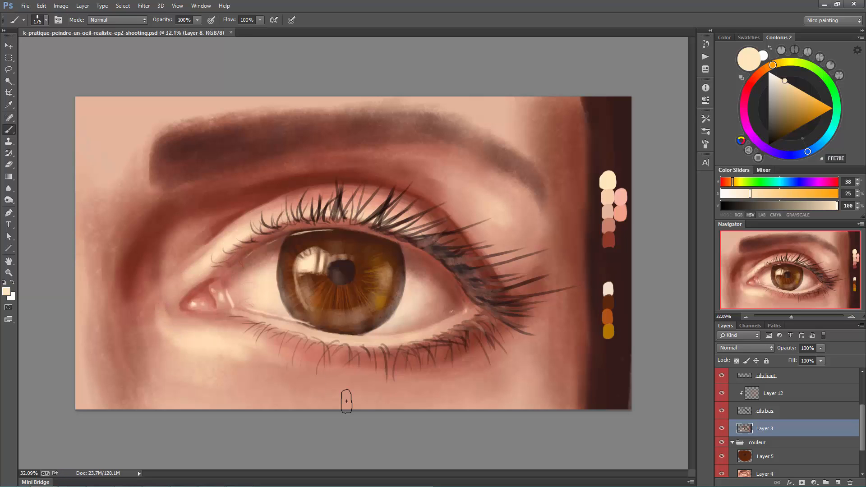
- Add a new layer and trim the upper edge of the brow's inner end with a sampled skin tone at brush size 70
key("ctrl+alt+shift+n")
left_click(183, 109, "alt")
key("bracketleft")
key("bracketleft")
key("bracketleft")
key("bracketleft")
key("bracketleft")
key("bracketleft")
mouse_move(164, 117)
left_mouse_down()
mouse_move(192, 111)
mouse_move(148, 131)
mouse_move(147, 153)
left_mouse_up()
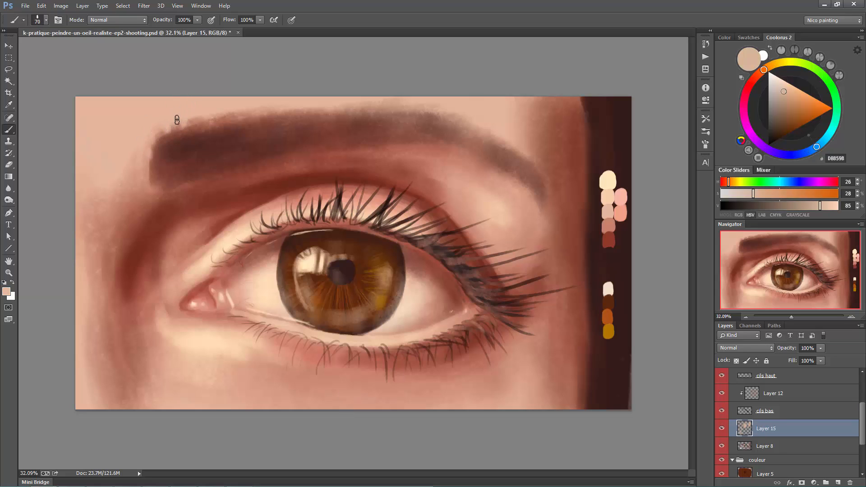
mouse_move(212, 102)
left_mouse_down()
mouse_move(204, 121)
mouse_move(219, 121)
left_mouse_up()
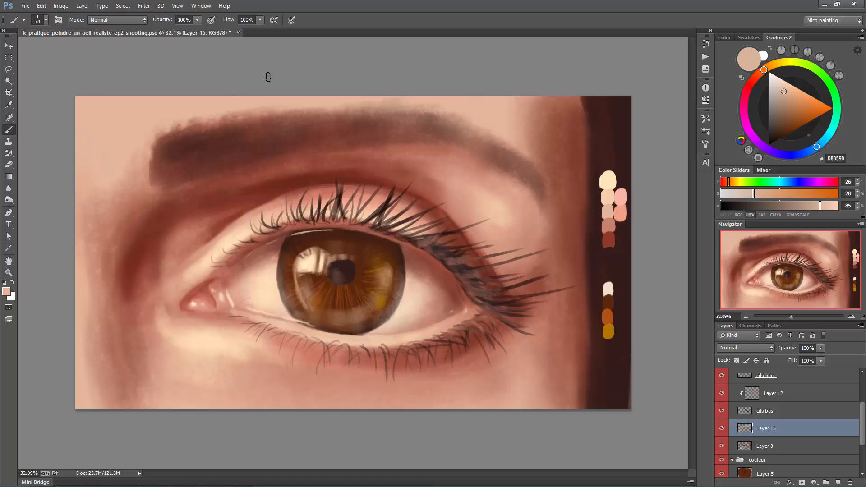
- Soften the lower corner and front edge of the brow's inner end with sampled skin and brown tones
left_click(157, 188, "alt")
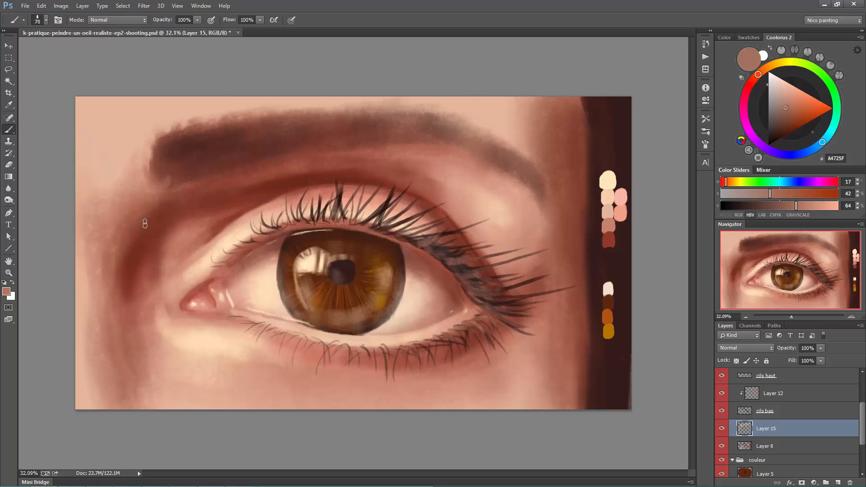
left_click(177, 164, "alt")
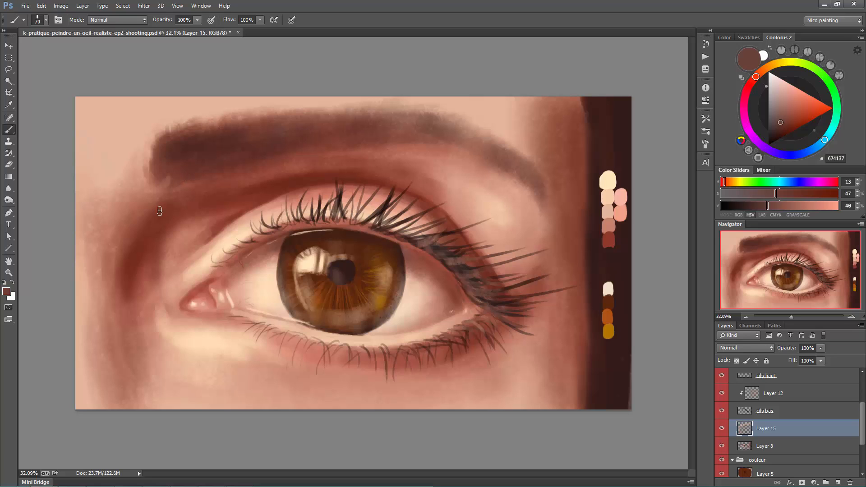
left_click(149, 156, "alt")
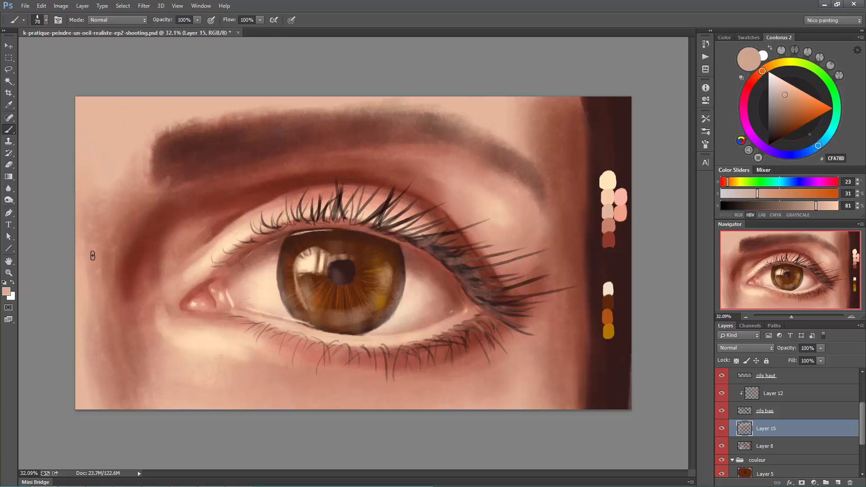
left_click(174, 164, "alt")
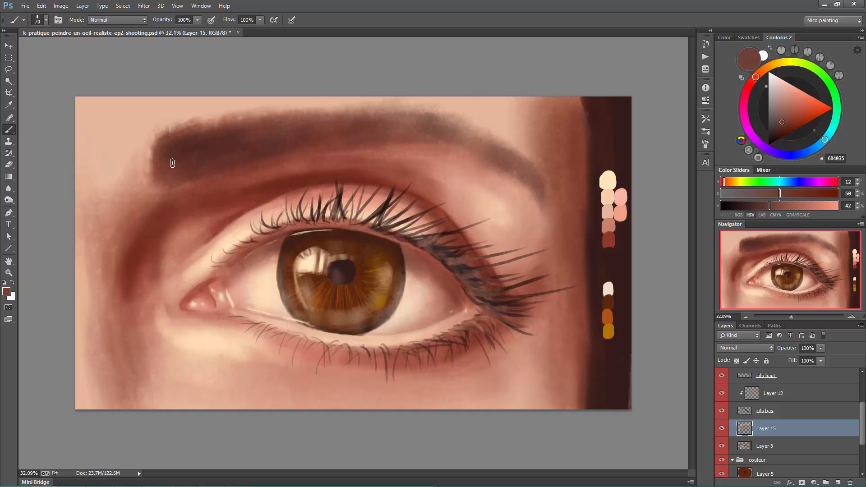
- Flip the canvas horizontally and paint warm orange accents from the palette swatches in the iris around the pupil
key("h")
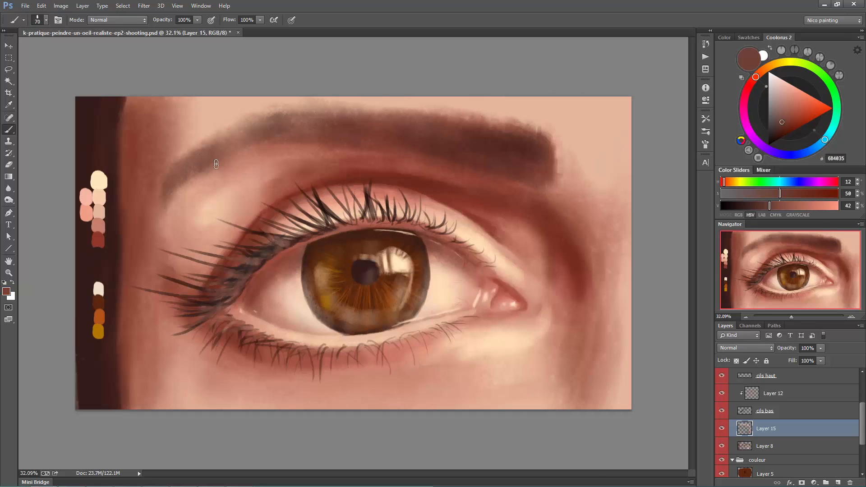
left_click(98, 329, "alt")
left_click(100, 311, "alt")
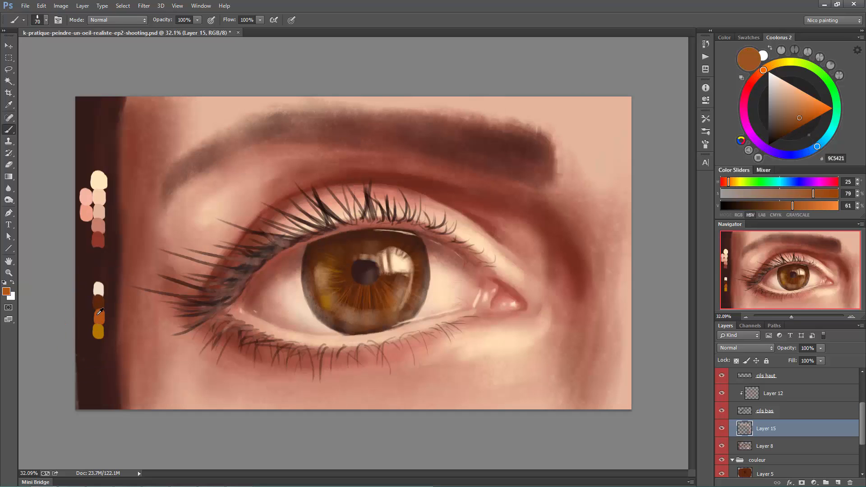
key("bracketright")
key("bracketright")
key("bracketright")
mouse_move(366, 302)
left_mouse_down()
mouse_move(391, 282)
mouse_move(363, 305)
mouse_move(394, 291)
mouse_move(364, 298)
mouse_move(349, 279)
left_mouse_up()
- Merge Layer 15 into Layer 8 and paint dark brown hairs at the brow's inner end on a new layer, size 45
left_click(96, 247, "alt")
key("bracketleft")
key("bracketleft")
key("bracketleft")
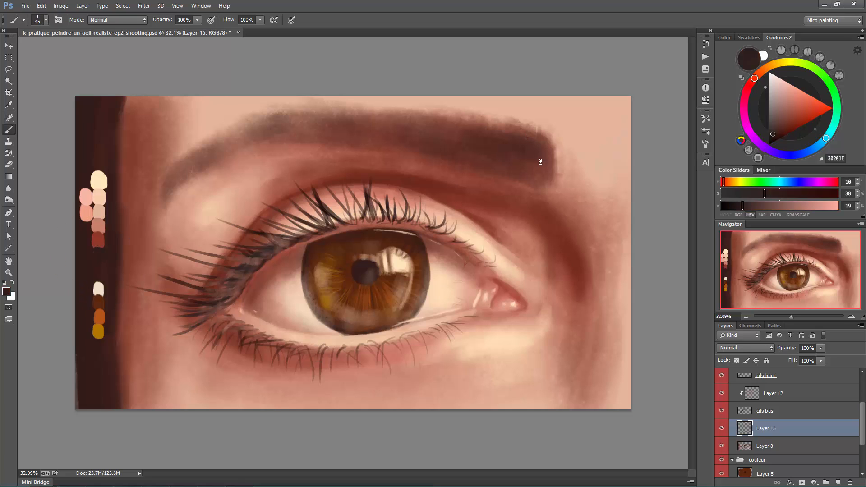
key("ctrl+e")
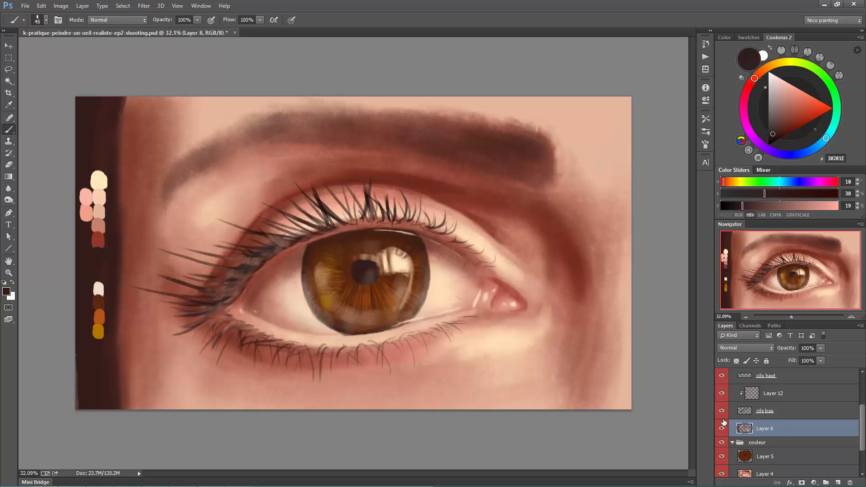
key("ctrl+shift+alt+n")
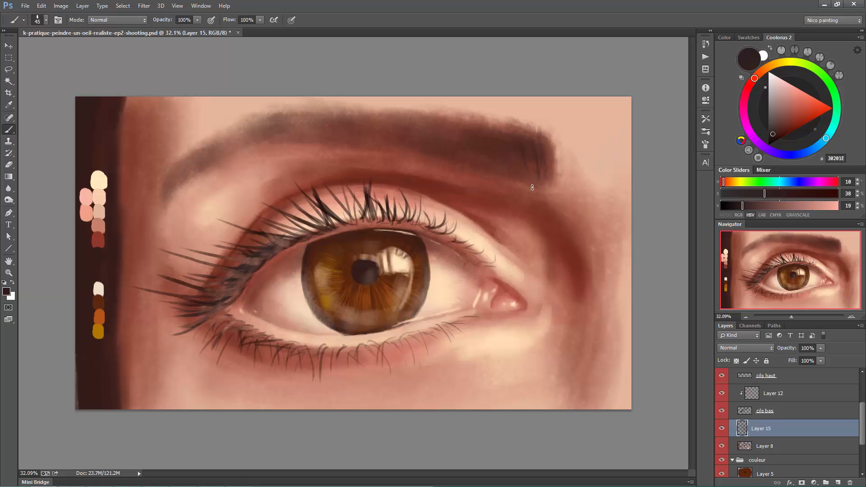
- Extend the hair texture from the brow's inner end toward its middle with sampled browns at brush sizes 70 and 25
key("bracketright")
key("bracketright")
key("bracketright")
left_click(522, 143, "alt")
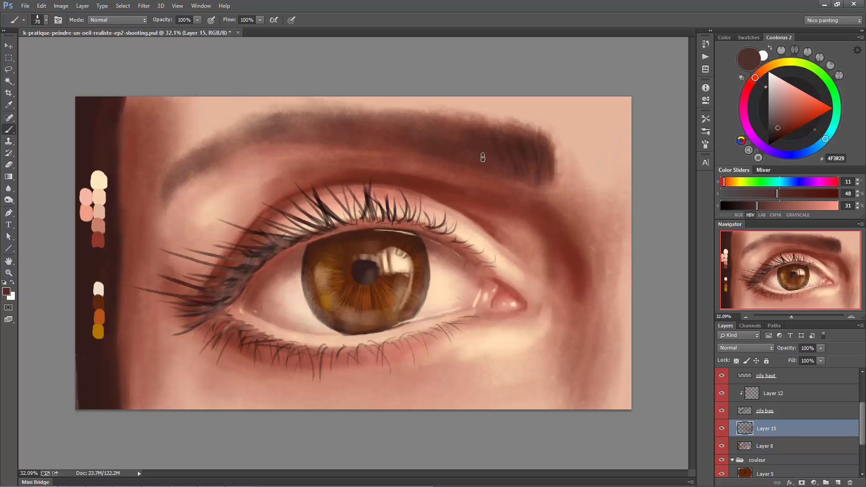
left_click(478, 144, "alt")
key("bracketleft")
key("bracketleft")
key("bracketleft")
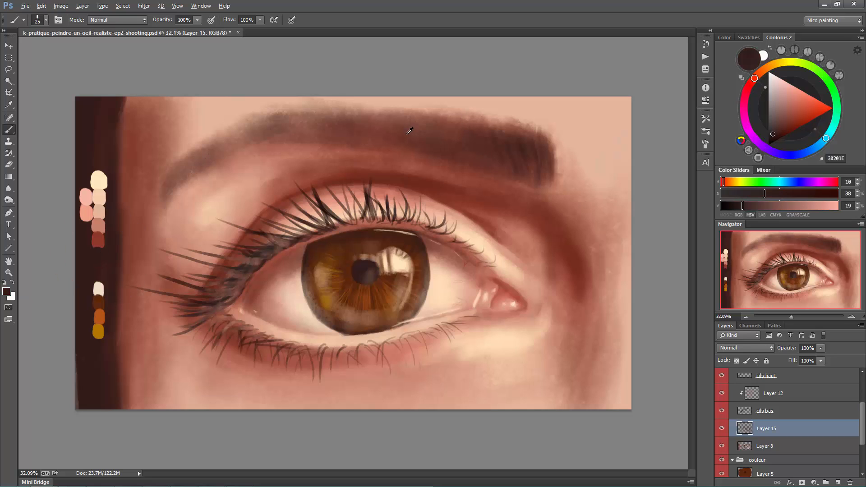
left_click(468, 146, "alt")
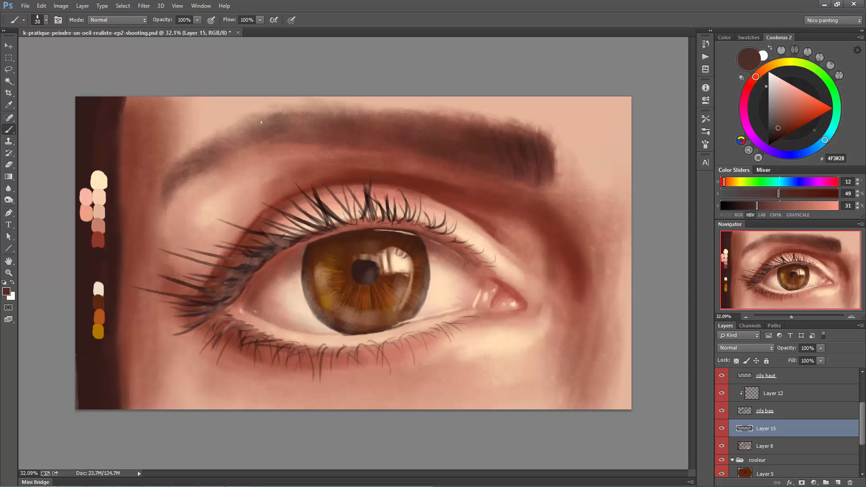
- Sample the dark brown 30201E and paint hair strokes along the whole brow, reducing the brush from size 90 to 45
left_click(108, 259, "alt")
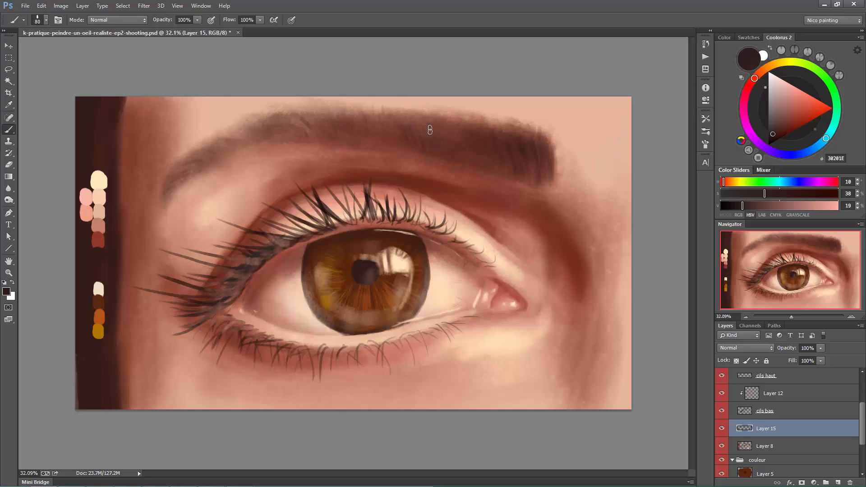
key("bracketright")
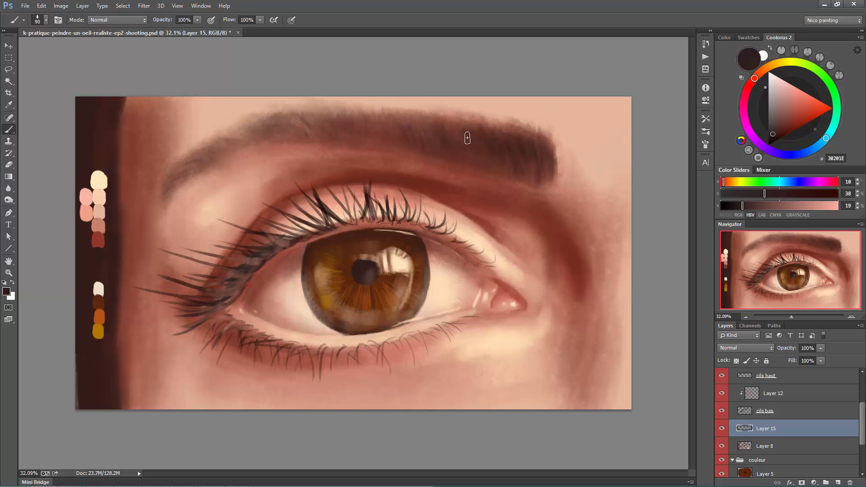
key("bracketleft")
key("bracketleft")
key("bracketleft")
key("bracketleft")
key("bracketleft")
left_click_drag(244, 127, 266, 128)
key("bracketleft")
key("bracketleft")
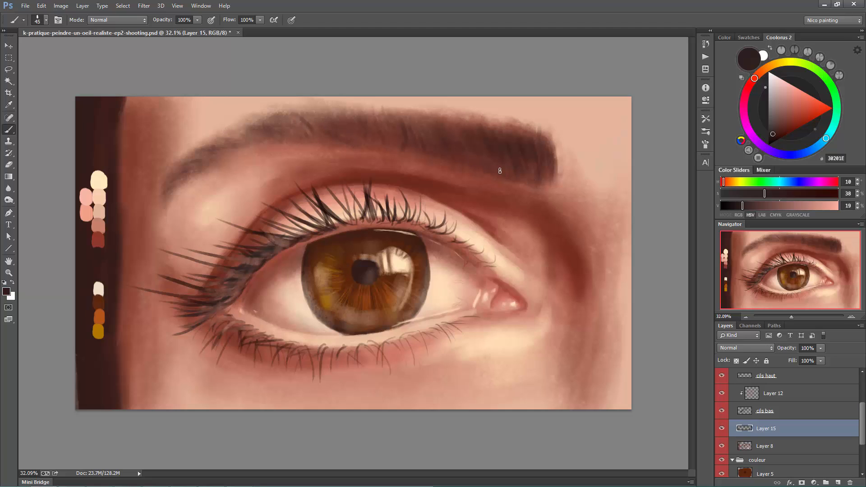
- Paint short stray hairs around the brow's inner end at size 45 and sample reddish browns to blend its lower edge
left_click_drag(532, 174, 551, 181)
left_click_drag(564, 163, 559, 142)
left_click(474, 186, "alt")
left_click_drag(564, 182, 560, 133)
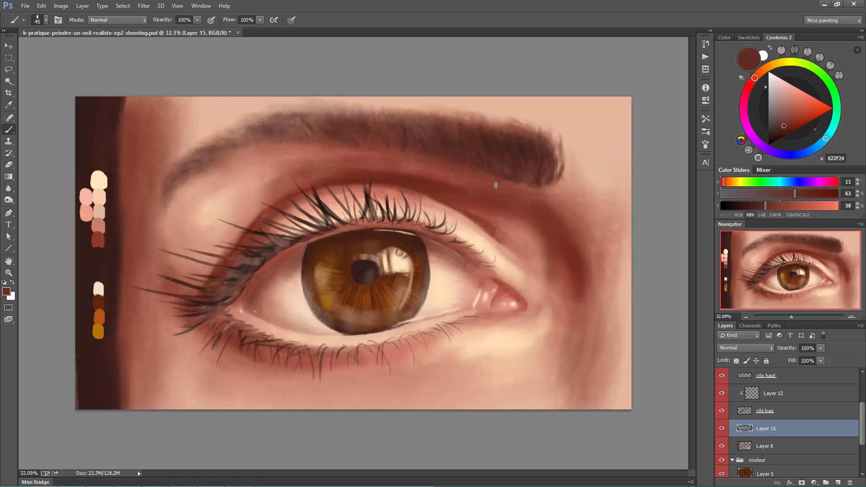
left_click(543, 174, "alt")
key("bracketright")
key("bracketright")
key("bracketright")
key("bracketright")
key("bracketright")
key("bracketright")
key("bracketright")
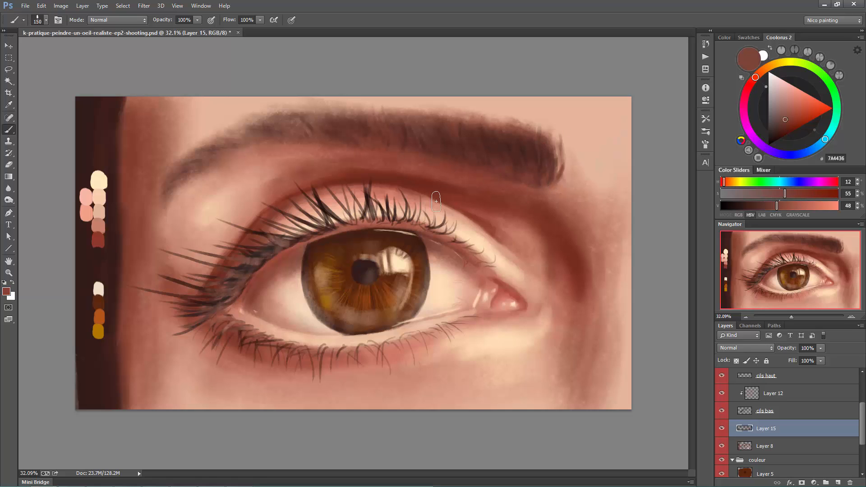
- Flip the canvas back to its original orientation and merge Layer 15 down into Layer 8
key("ctrl+shift+h")
key("ctrl+minus")
key("ctrl+minus")
key("ctrl+minus")
key("ctrl+e")
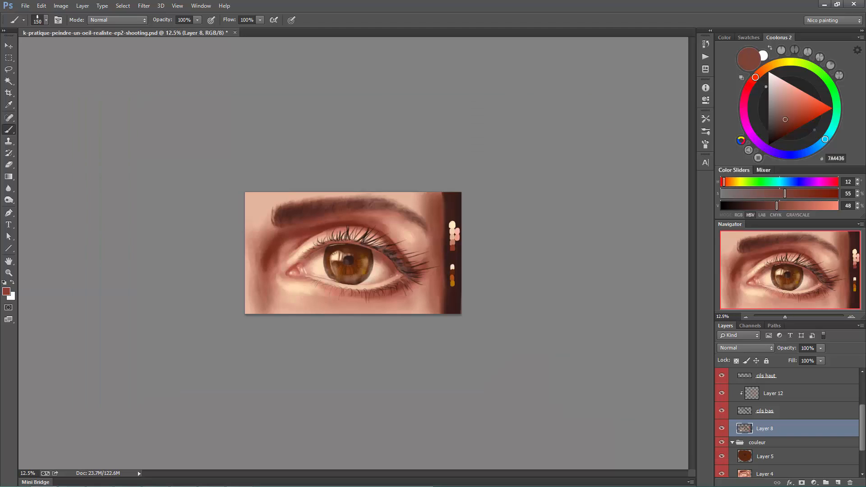
- Switch to a round brush at size 300 and deepen the shadow beside the inner eye corner with a sampled reddish brown
left_click_drag(289, 289, 339, 290)
left_click(176, 324, "alt")
right_click(176, 324)
left_click(209, 163)
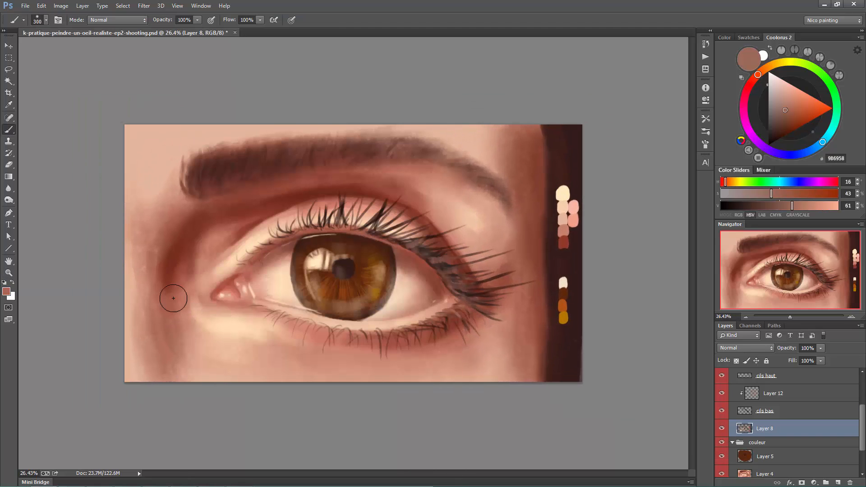
left_click_drag(174, 299, 158, 357)
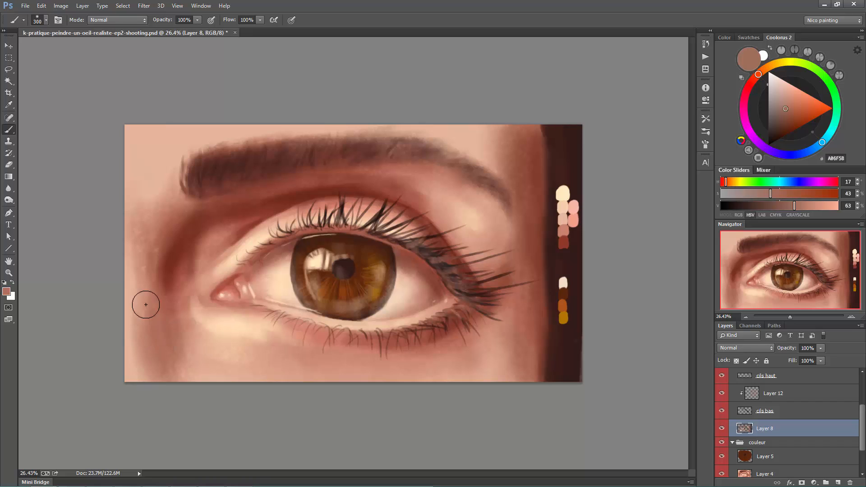
- Blend the skin and shadow between the inner eye corner and the nose at size 300 with sampled browns C39788, B0836E and 9D6D5A
left_click(170, 333, "alt")
left_click(144, 244, "alt")
left_click(145, 244, "alt")
left_click_drag(158, 223, 142, 285)
left_click(144, 203, "alt")
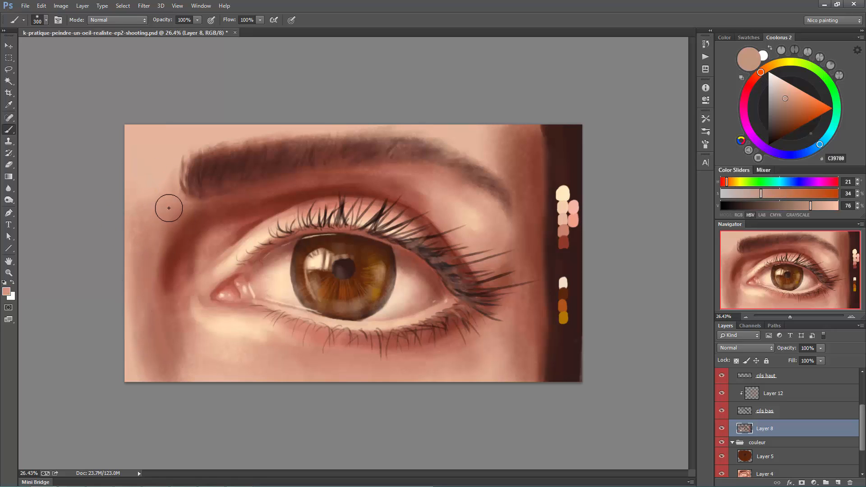
left_click(147, 330, "alt")
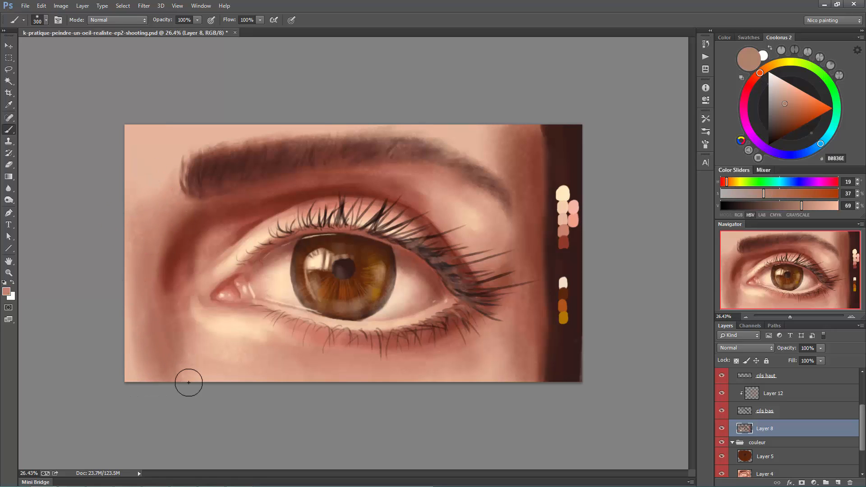
left_click(168, 330, "alt")
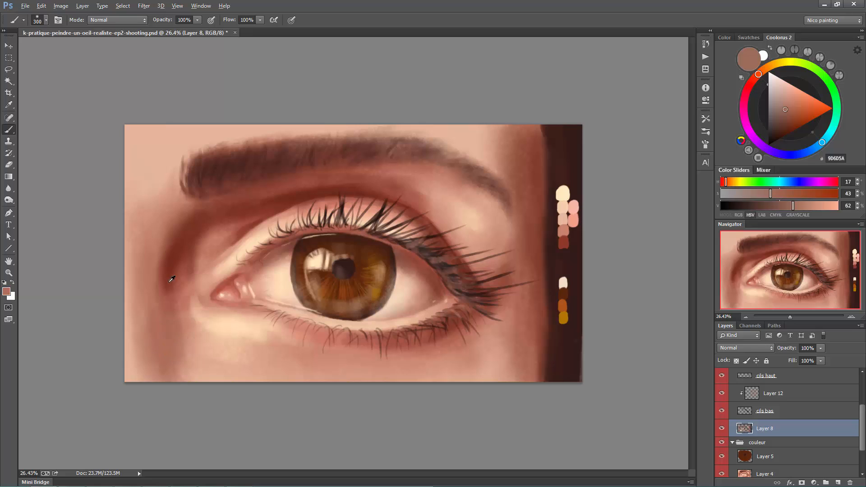
left_click(167, 319, "alt")
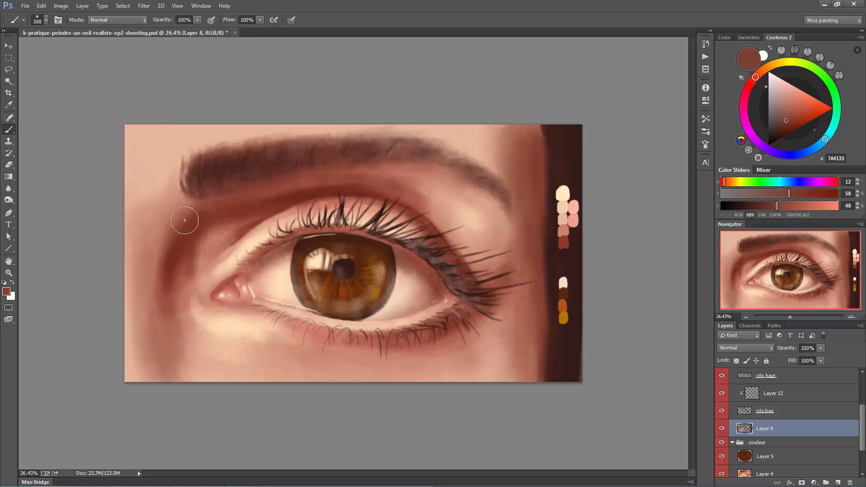
- Switch to the size 77 brush preset, sample cream FEE5BD and touch up the iris's lower edge, reducing the brush to 40
right_click(375, 262)
double_click(413, 381)
left_click(320, 258, "alt")
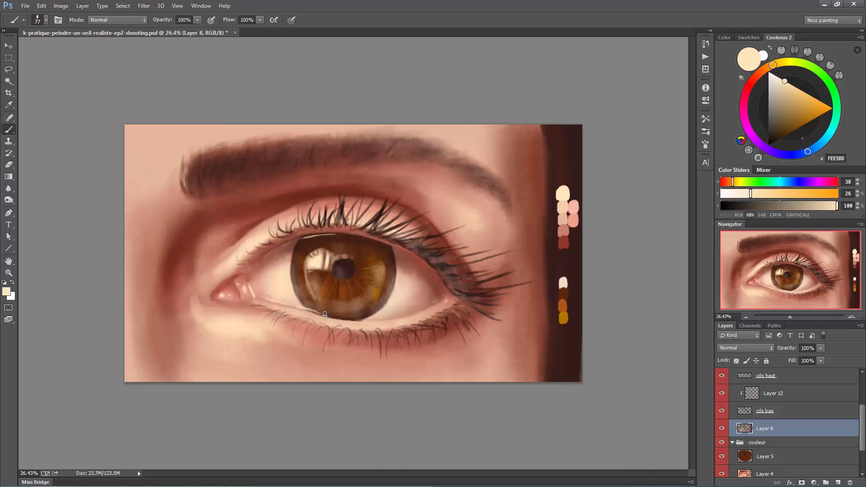
left_click_drag(332, 312, 348, 325)
key("bracketleft")
key("bracketleft")
key("bracketleft")
key("bracketleft")
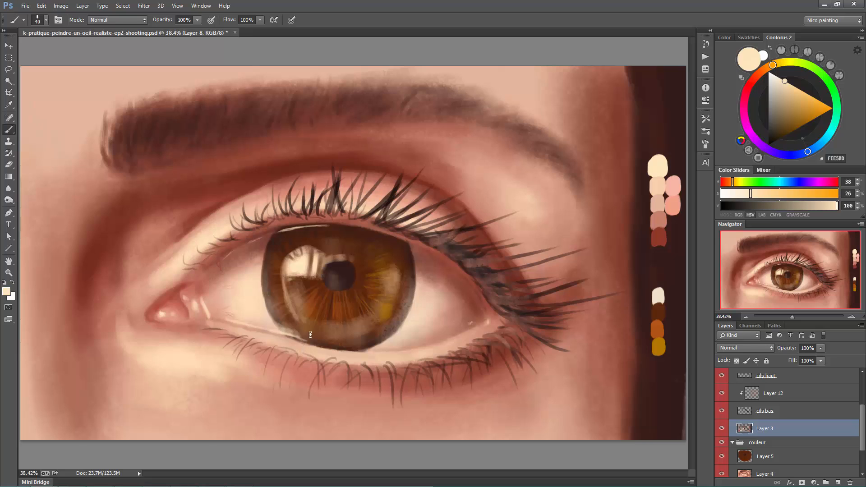
- Clean up the iris's side and lower edges at brush size 70 with sampled eye-white tones E7CBAC, EAD3B6 and DDC6AD
key("bracketright")
key("bracketright")
key("bracketright")
left_click(263, 310, "alt")
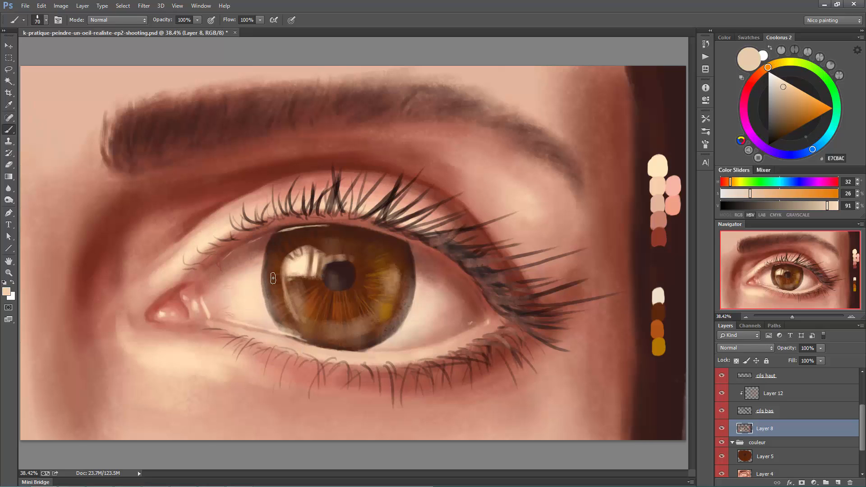
left_click(395, 329, "alt")
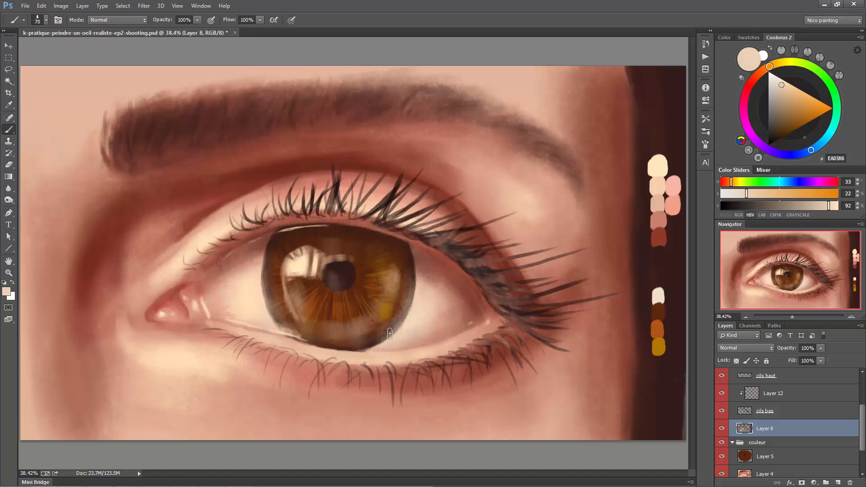
left_click(375, 342, "alt")
left_click(406, 320, "alt")
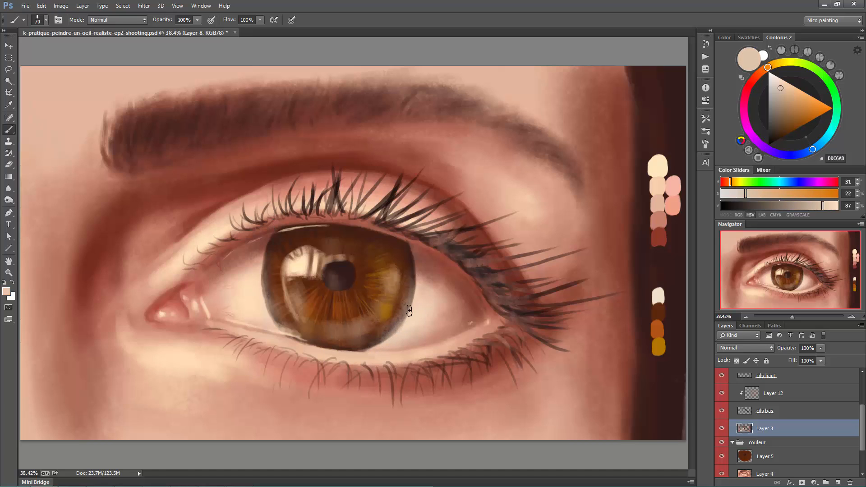
left_click(437, 321, "alt")
- Soften the iris's outer edge against the white of the eye with sampled beiges, enlarging the brush to 100 and 150
key("]")
key("]")
key("]")
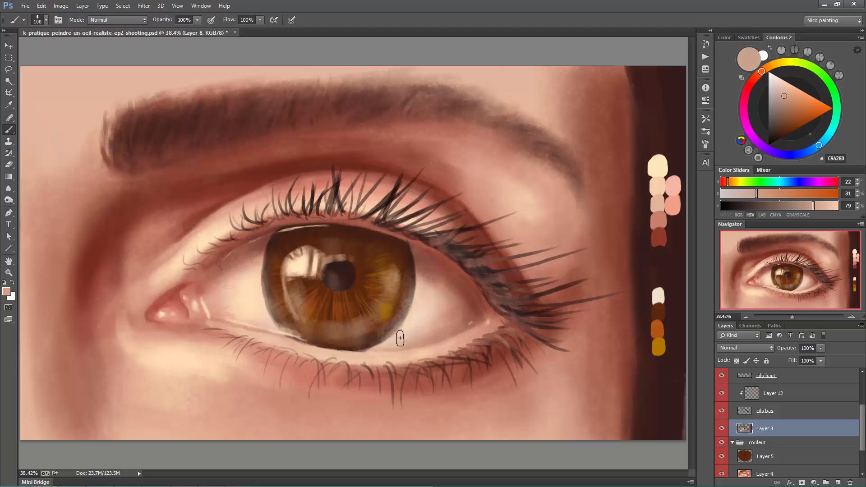
left_click(419, 294, "alt")
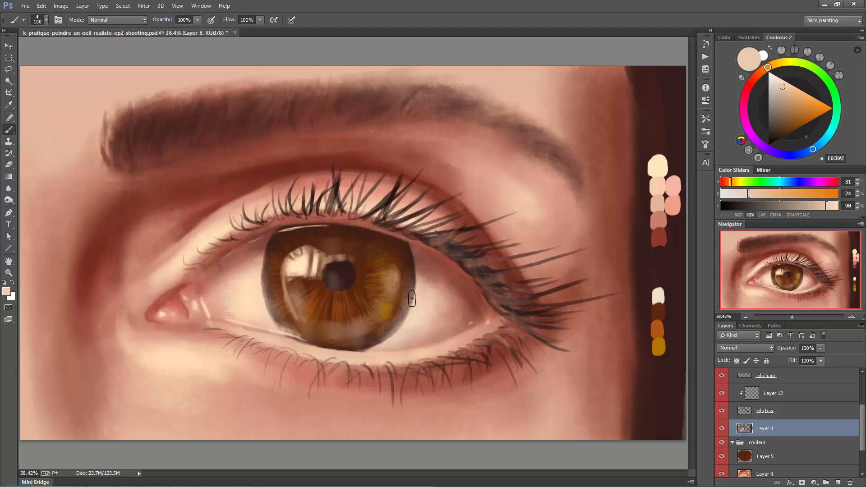
key("]")
key("]")
left_click_drag(410, 265, 410, 269)
left_click(411, 253, "alt")
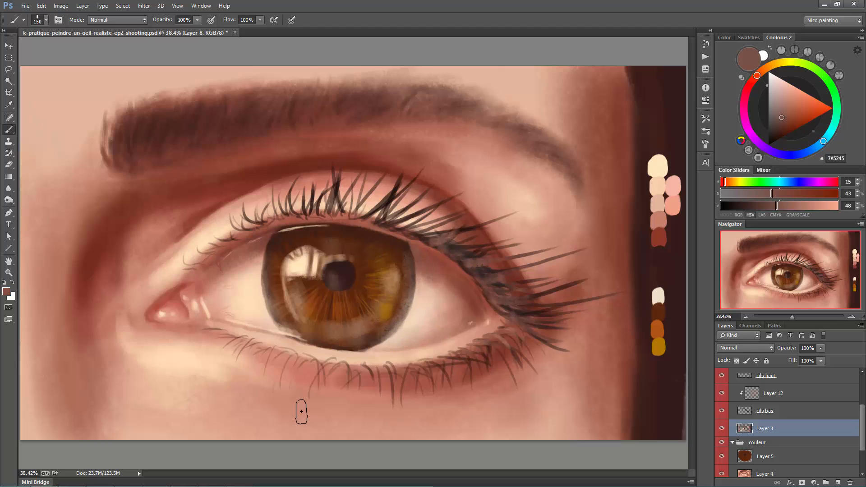
left_click(418, 297, "alt")
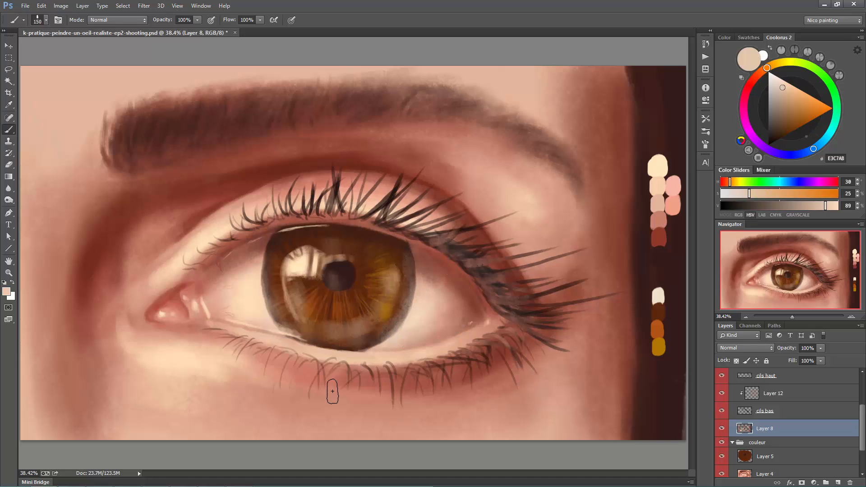
- Sample cream FFE6BE and paint tiny highlights along the iris's inner-corner edge at brush size 15
left_click(304, 263, "alt")
key("[")
key("[")
key("[")
key("[")
key("[")
key("[")
key("[")
key("[")
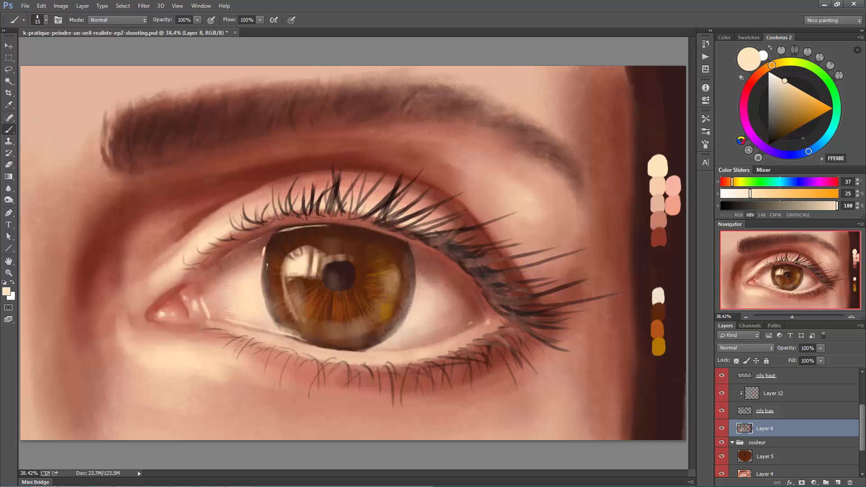
left_click_drag(267, 269, 265, 274)
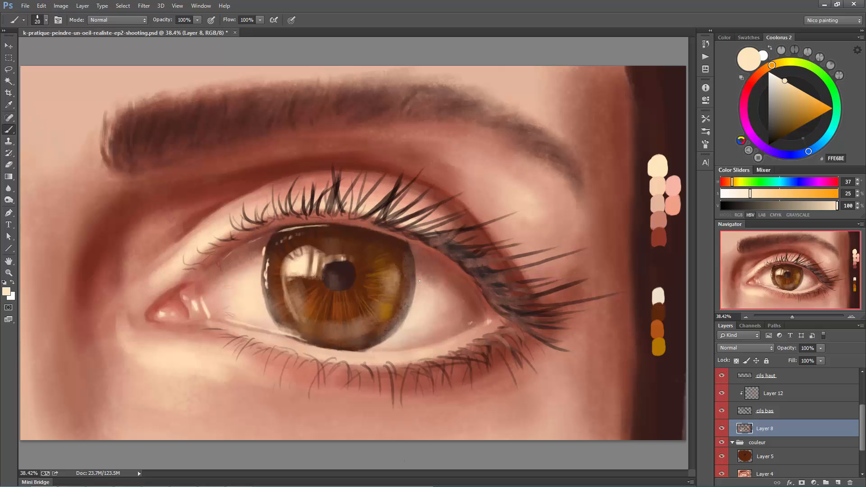
- Soften the iris's upper outer edge with sampled reddish browns such as 774F43 at brush size 45
left_click(414, 302, "alt")
left_click(415, 262, "alt")
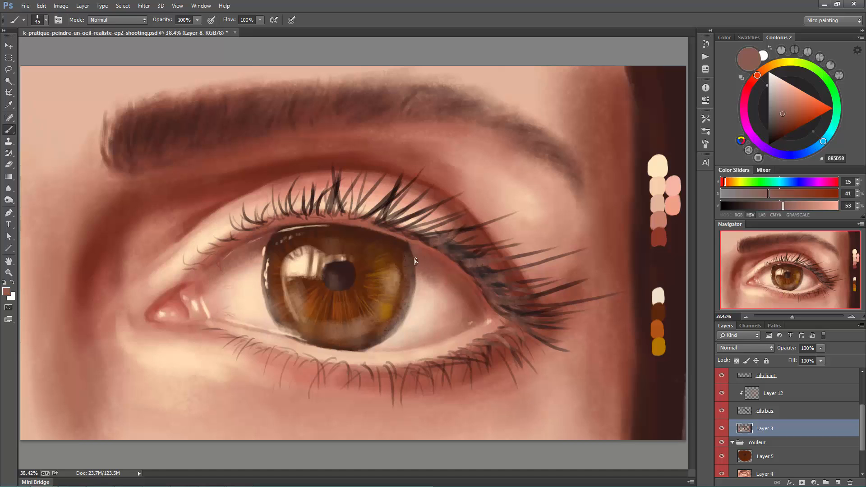
left_click(419, 282, "alt")
left_click_drag(418, 280, 414, 258)
left_click(415, 266, "alt")
left_click(412, 254, "alt")
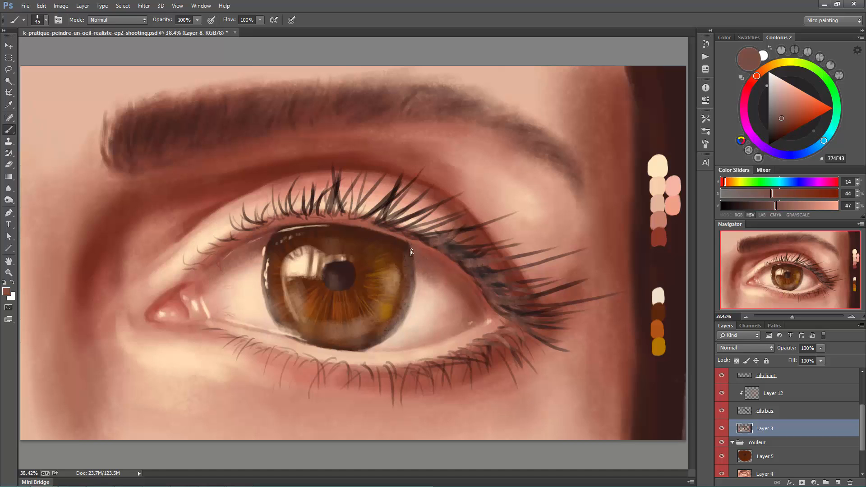
- Clean up the iris's inner-corner side and lower edge with sampled beiges such as F0D5B3, DFC6A9 and CEB098
left_click(404, 336, "alt")
left_click(263, 288, "alt")
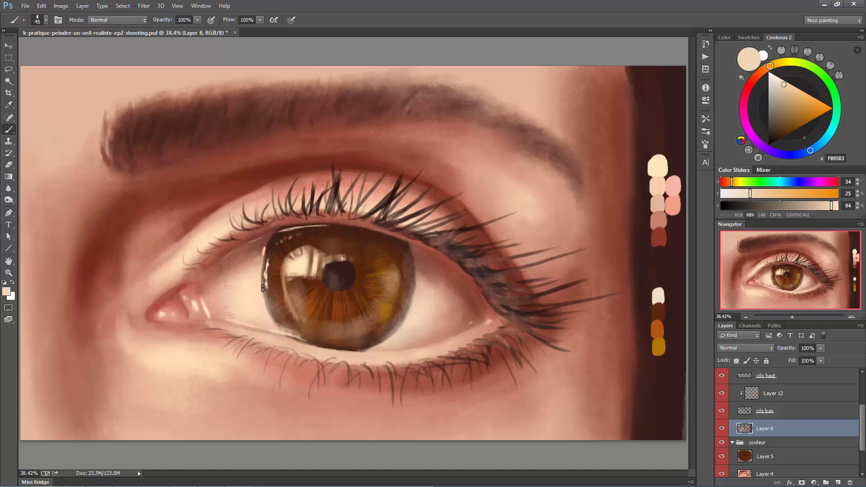
left_click_drag(261, 286, 262, 266)
left_click(269, 315, "alt")
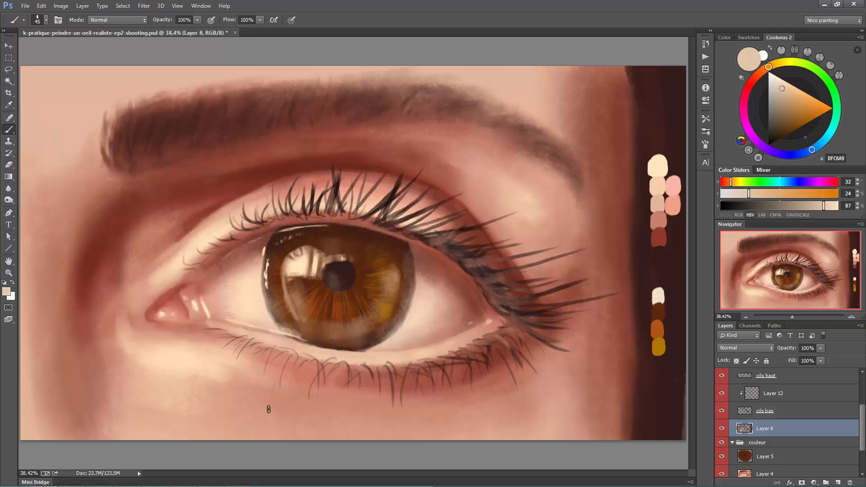
left_click(387, 344, "alt")
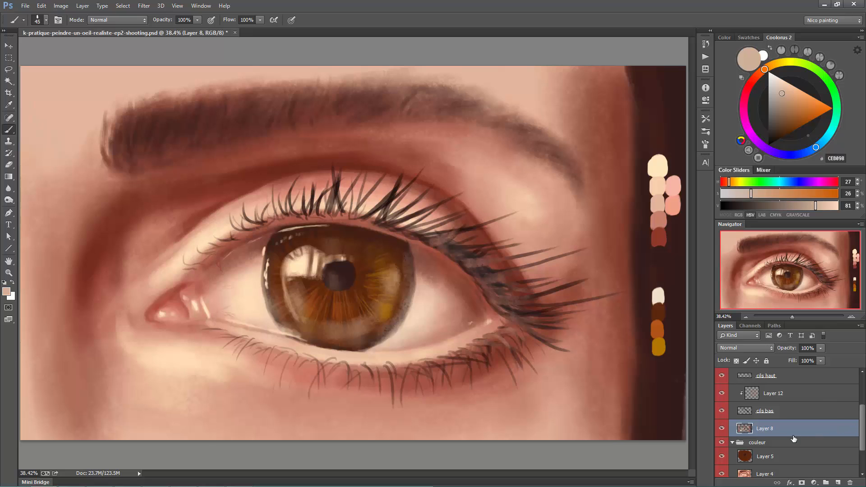
- Rename Layer 7 as cheveux, and tidy the layer stack by collapsing the couleur and details groups and hiding the palette layer
left_click(732, 443)
double_click(747, 451)
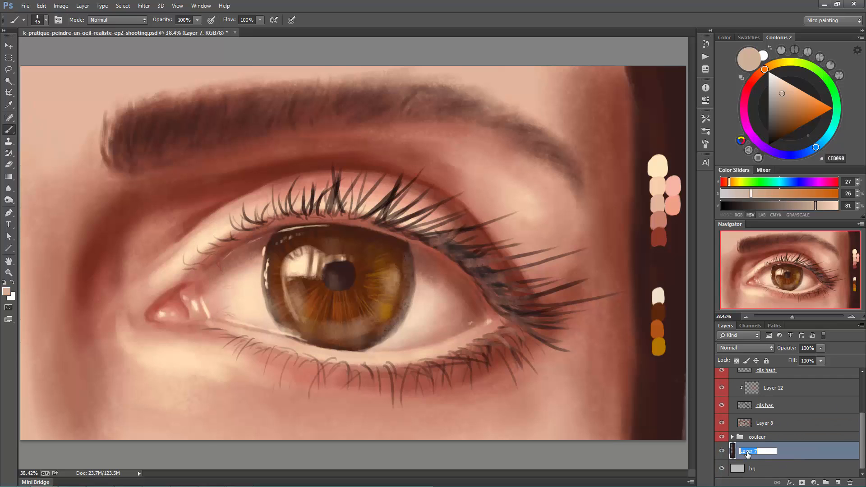
type("cheveux")
key("Return")
scroll(788, 420, "up", 2)
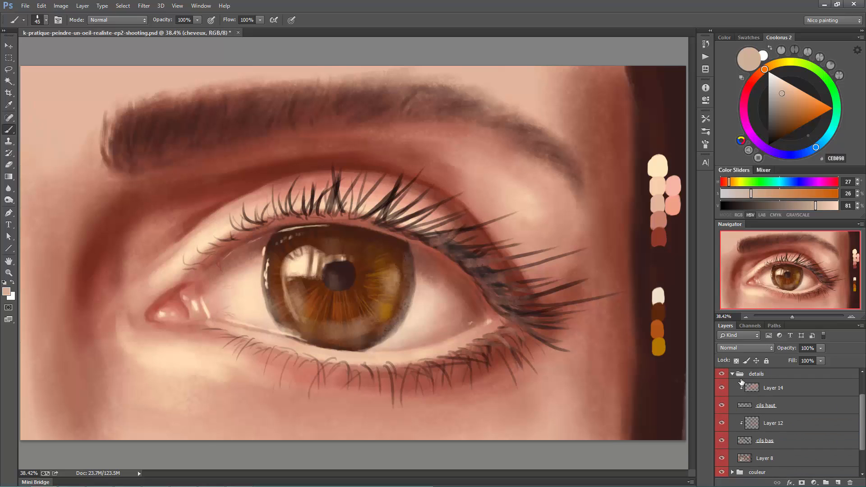
left_click(733, 376)
left_click(723, 378)
- Preview the whole painting full screen at normal and reduced size
key("f")
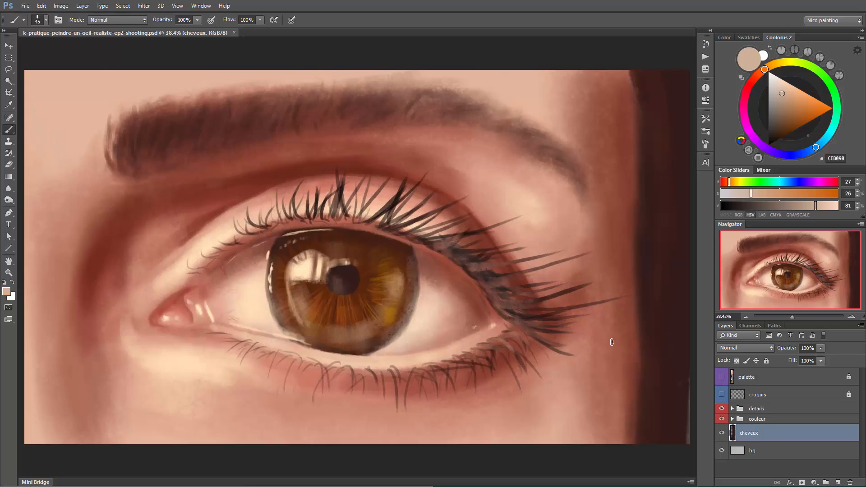
key("f")
key("ctrl+plus")
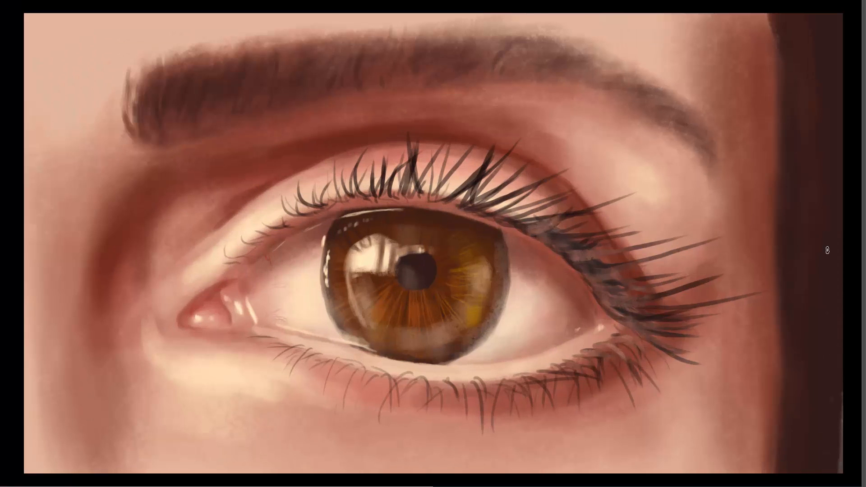
key("ctrl+minus")
key("ctrl+minus")
key("ctrl+minus")
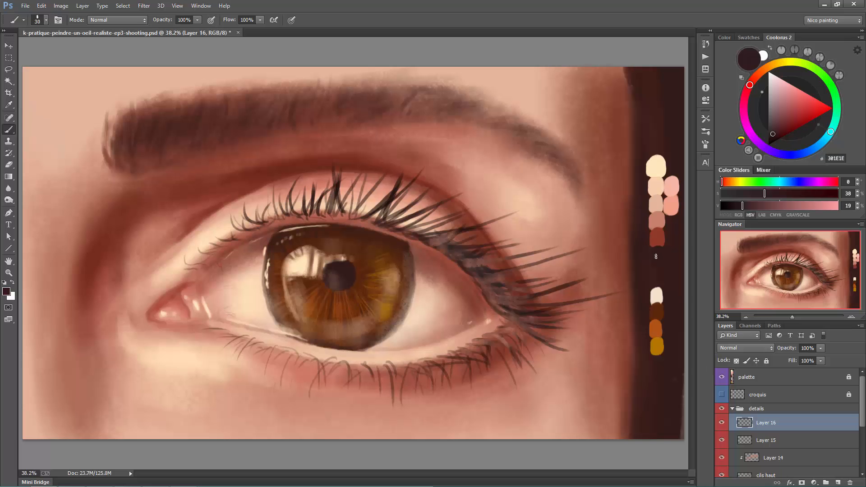
left_click(656, 255, "alt")
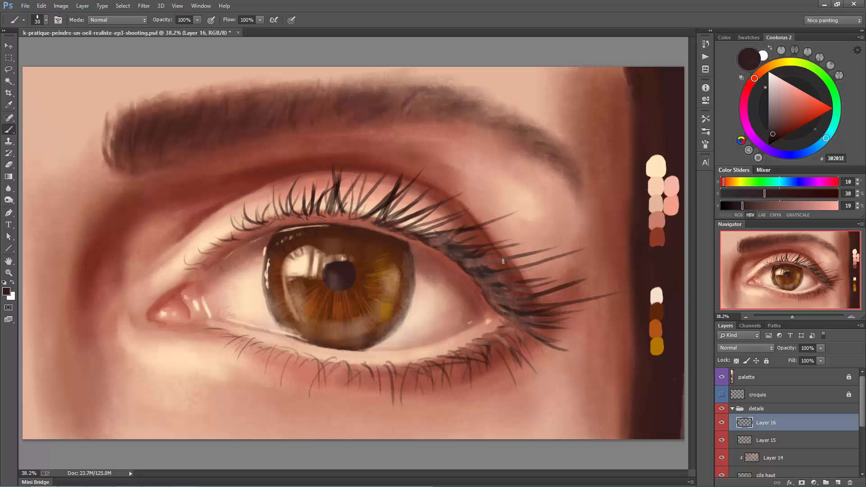
- Paint a dark brown 30201E shadow along the outer upper-lid crease on Layer 16 and place the layer beneath cils bas
mouse_move(504, 262)
left_mouse_down()
mouse_move(516, 278)
mouse_move(462, 211)
left_mouse_up()
key("]")
key("]")
key("]")
key("ctrl+bracketleft")
key("ctrl+bracketleft")
key("ctrl+bracketleft")
key("ctrl+bracketleft")
key("ctrl+bracketleft")
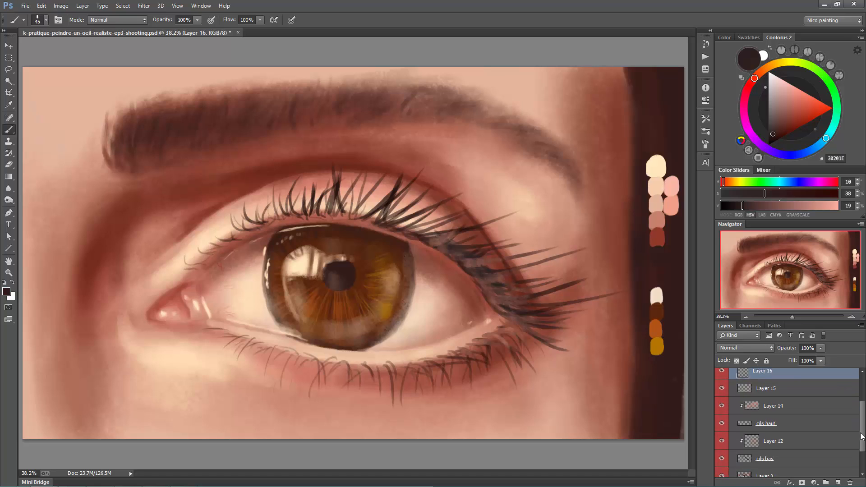
- Shade the skin behind the outer upper-lash roots with dark brown 30201E at brush size 80
key("]")
key("]")
key("]")
key("]")
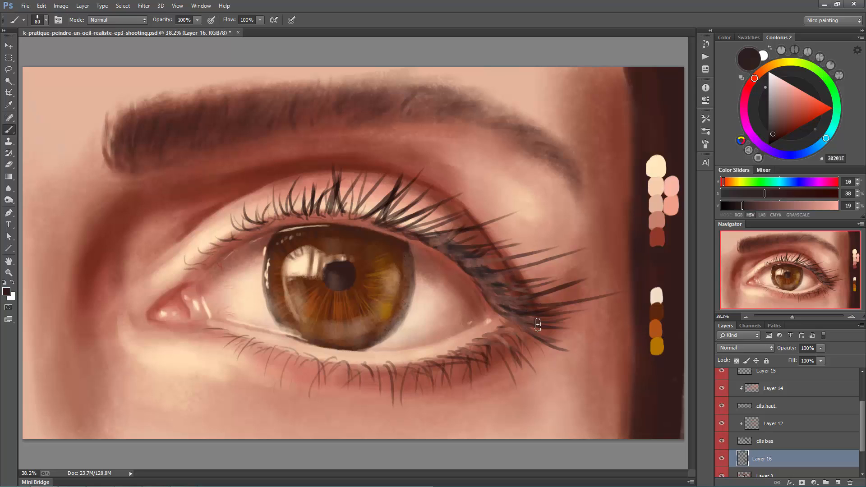
mouse_move(464, 251)
left_mouse_down()
mouse_move(485, 264)
mouse_move(467, 266)
mouse_move(501, 302)
mouse_move(499, 313)
mouse_move(441, 252)
mouse_move(474, 284)
left_mouse_up()
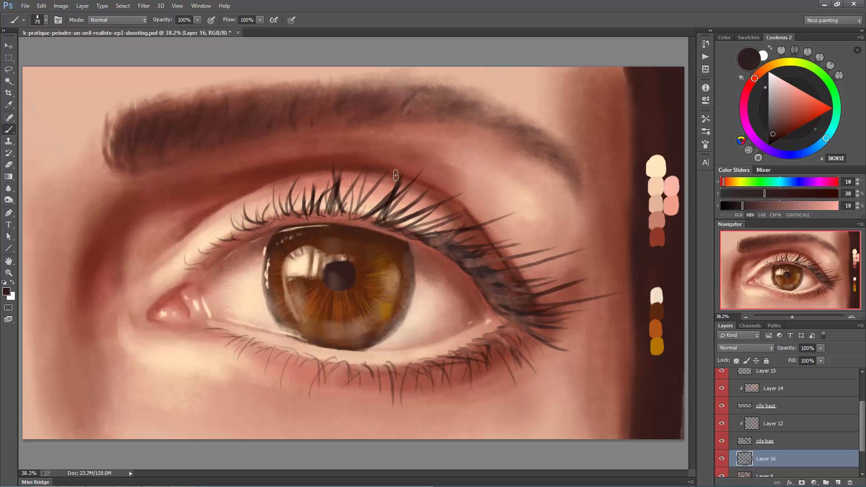
- Deepen the upper-lid crease above the lashes with dark brown 30201E, enlarging the brush from 70 to 90
key("bracketleft")
key("bracketright")
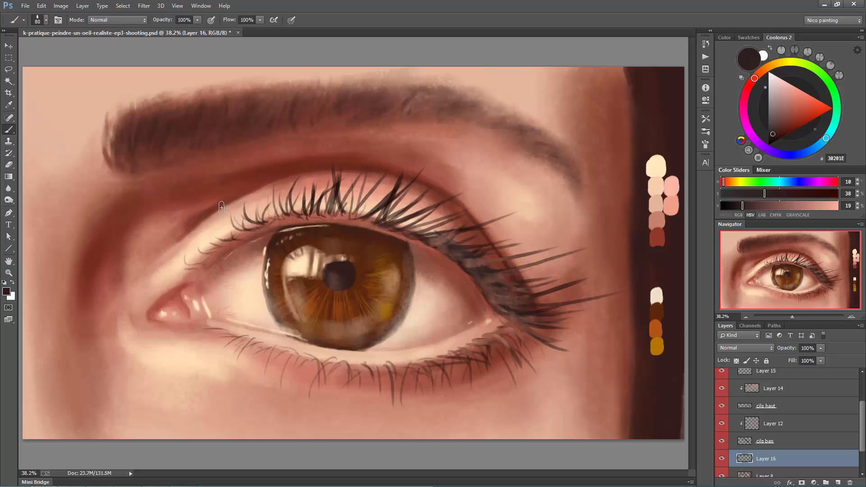
key("bracketright")
mouse_move(414, 173)
left_mouse_down()
mouse_move(268, 184)
mouse_move(408, 173)
left_mouse_up()
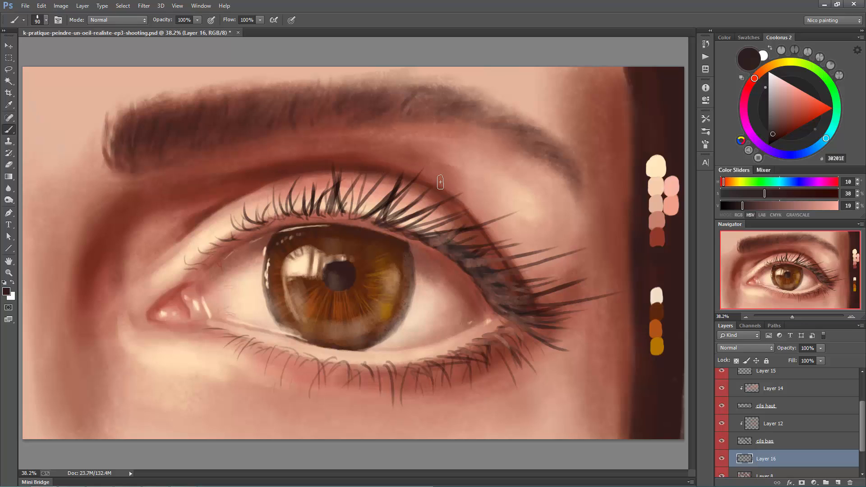
left_click_drag(329, 171, 281, 181)
- Shade the skin beneath the eyebrow with broad dark brown strokes, enlarging the brush to 250 and reducing it to 125
key("bracketright")
key("bracketright")
key("bracketright")
key("bracketright")
key("bracketright")
key("bracketright")
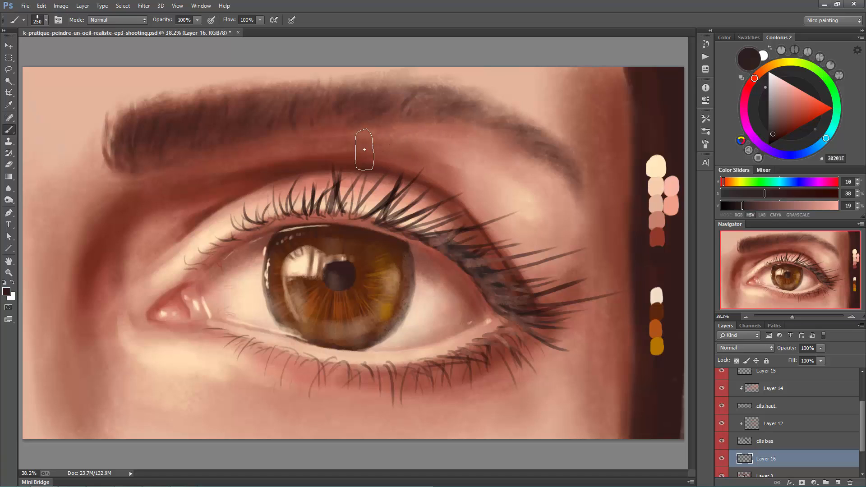
key("bracketleft")
key("bracketleft")
left_click_drag(141, 177, 348, 126)
key("bracketleft")
key("bracketleft")
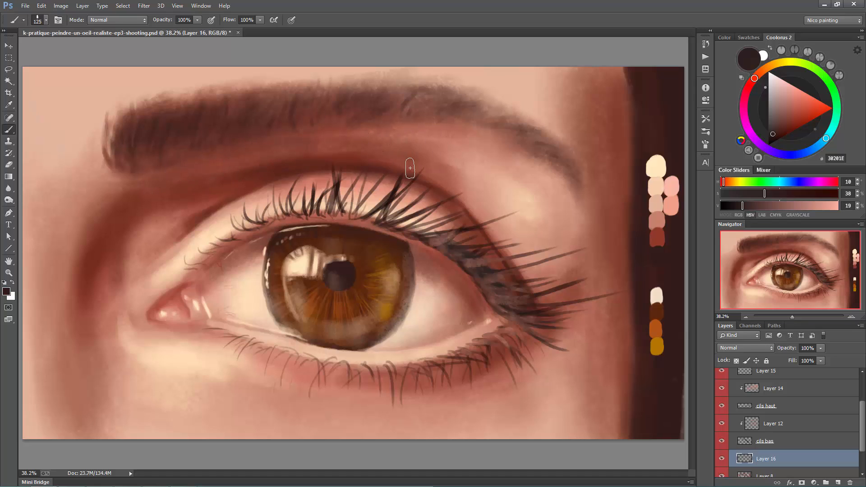
- Refine the crease shadow's outer end among the lashes, working at brush size 35 and then with a larger brush
key("bracketleft")
key("bracketleft")
key("bracketleft")
key("bracketleft")
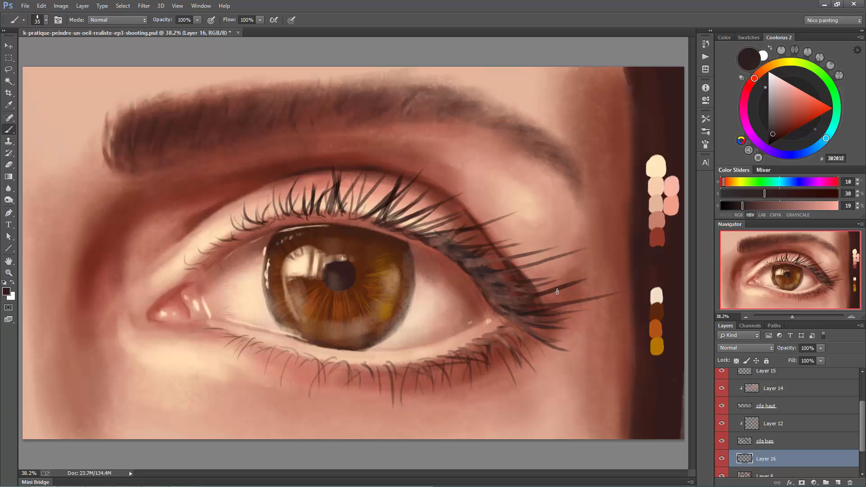
left_click(570, 283, "alt")
key("bracketright")
key("bracketright")
key("bracketright")
key("bracketright")
key("bracketright")
key("bracketright")
key("bracketright")
key("bracketright")
key("bracketright")
key("bracketright")
key("bracketright")
left_click_drag(497, 231, 538, 276)
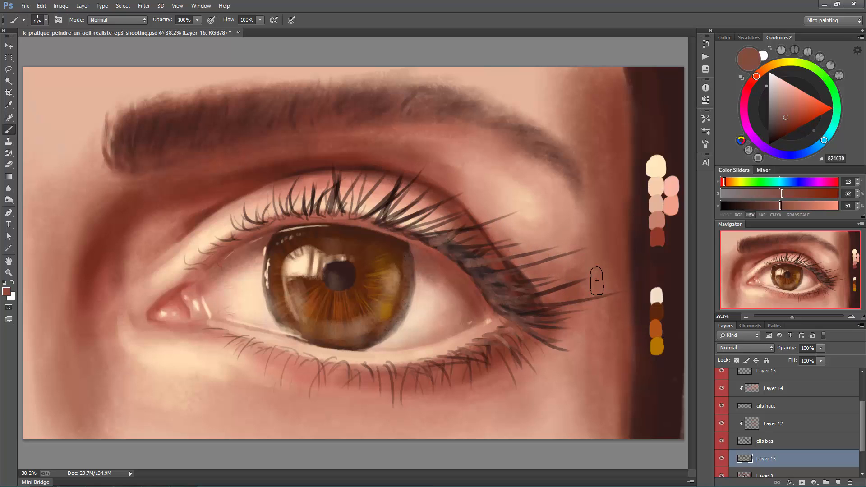
- Shade the temple skin beyond the outer lash tips with sampled reddish browns such as 804C3C at brush size 300
key("bracketleft")
key("bracketleft")
key("bracketright")
key("bracketright")
key("bracketright")
key("bracketright")
left_click_drag(591, 188, 604, 271)
left_click(572, 292, "alt")
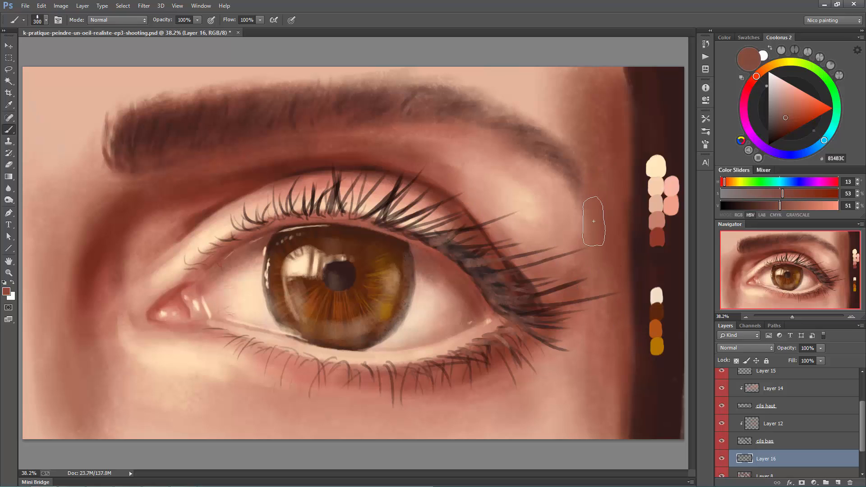
mouse_move(561, 253)
left_mouse_down()
mouse_move(597, 266)
mouse_move(565, 261)
mouse_move(591, 237)
mouse_move(566, 250)
mouse_move(577, 268)
left_mouse_up()
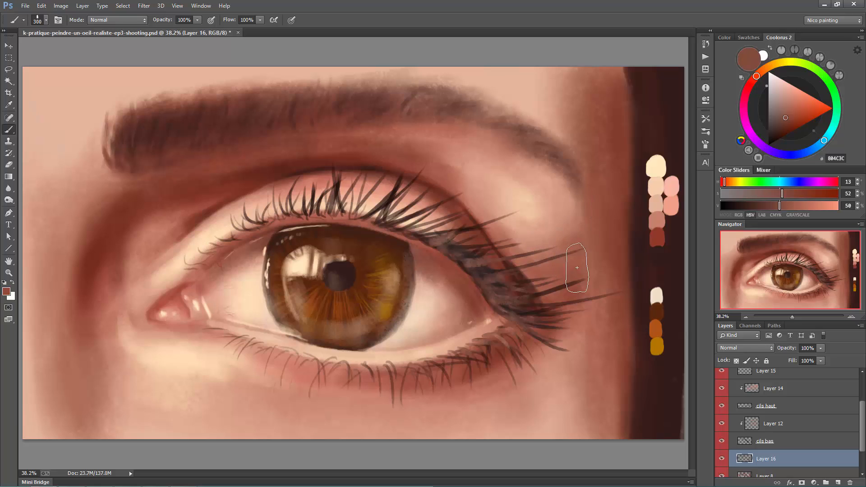
left_click(590, 273, "alt")
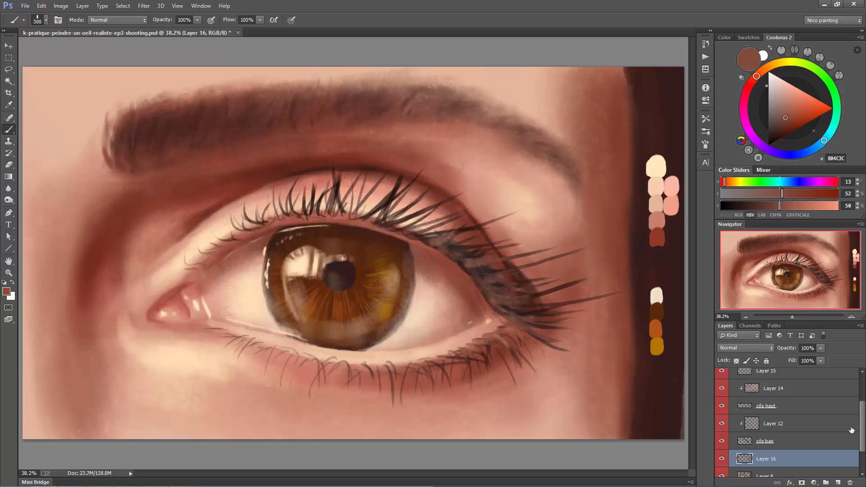
- Select the cils haut layer and set up a size 25 round brush with dark brown 30201E
scroll(863, 411, "up", 2)
left_click(785, 452)
left_click(780, 438)
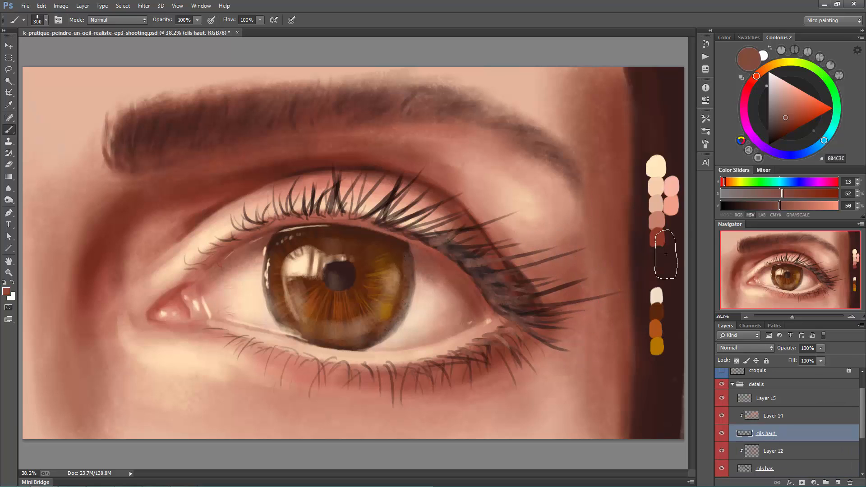
left_click(426, 226, "alt")
right_click(423, 222)
double_click(470, 217)
key("ctrl+alt+shift+n")
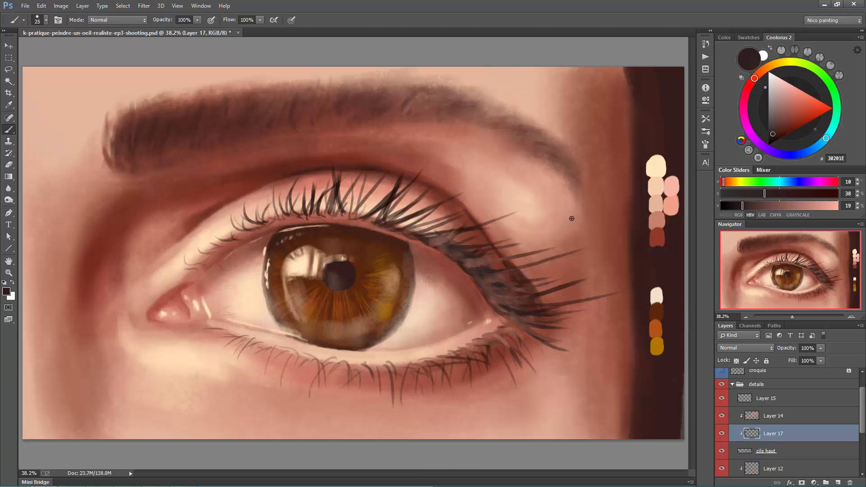
key("ctrl+z")
mouse_move(863, 421)
left_mouse_down()
mouse_move(862, 412)
mouse_move(862, 421)
left_mouse_up()
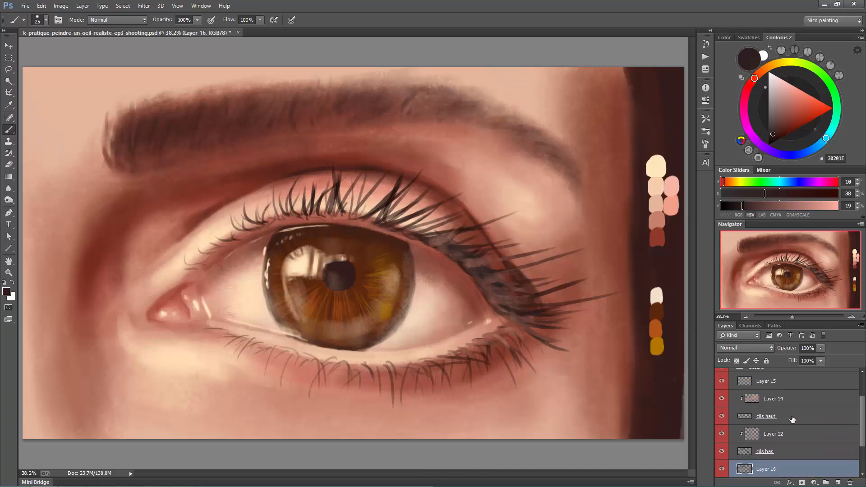
- On the cils haut layer, thicken the upper lashes above the iris's outer side with near-black 19110F at brush size 35
left_click(792, 420)
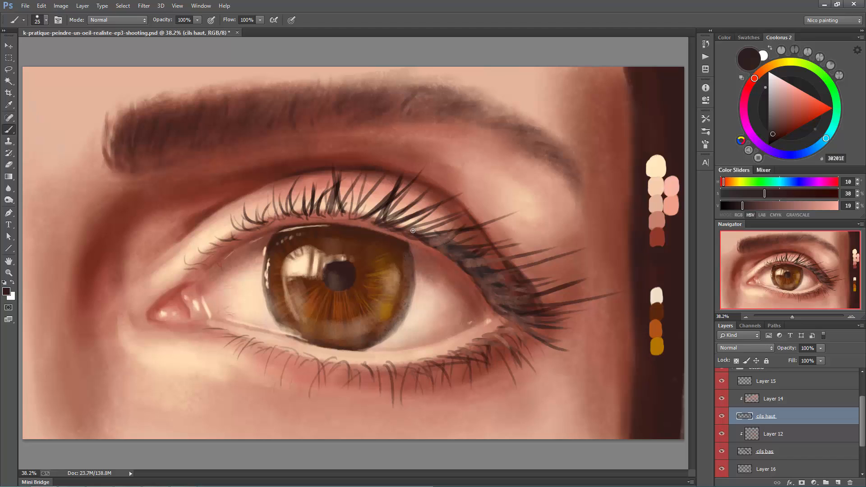
left_click(732, 207)
mouse_move(423, 238)
left_mouse_down()
mouse_move(456, 225)
mouse_move(450, 214)
left_mouse_up()
key("bracketright")
key("bracketright")
key("bracketright")
mouse_move(375, 212)
left_mouse_down()
mouse_move(387, 197)
mouse_move(426, 193)
left_mouse_up()
left_click_drag(402, 229, 441, 210)
key("ctrl+z")
- Paint long, thick near-black lashes sweeping out from the upper lid's outer corner
mouse_move(476, 273)
left_mouse_down()
mouse_move(560, 256)
mouse_move(537, 290)
left_mouse_up()
left_click_drag(490, 288, 564, 290)
mouse_move(441, 244)
left_mouse_down()
mouse_move(463, 255)
mouse_move(474, 251)
mouse_move(451, 250)
mouse_move(519, 237)
left_mouse_up()
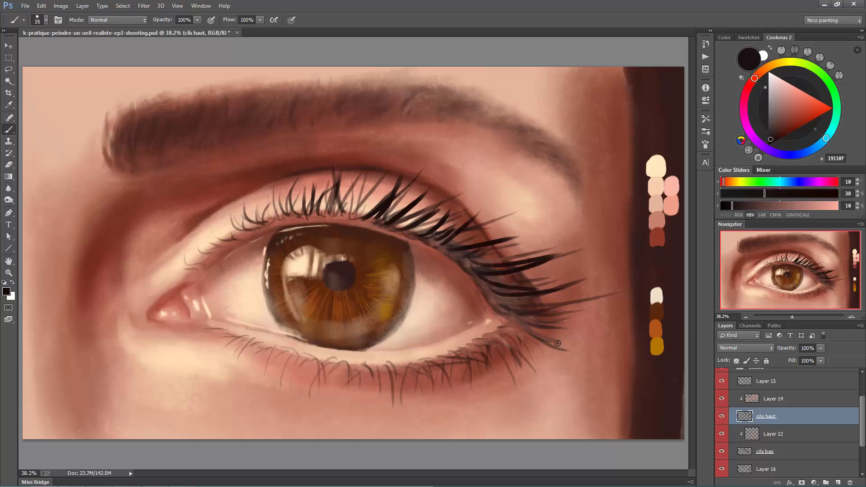
mouse_move(493, 320)
left_mouse_down()
mouse_move(562, 294)
mouse_move(604, 300)
left_mouse_up()
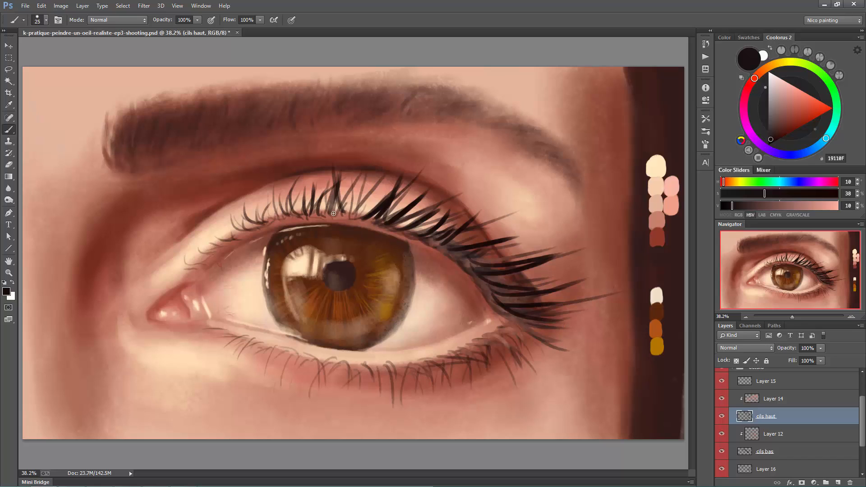
- Darken the middle upper lashes above the iris and fill in outer lash roots at brush size 25
left_click_drag(334, 215, 328, 180)
left_click_drag(342, 218, 381, 177)
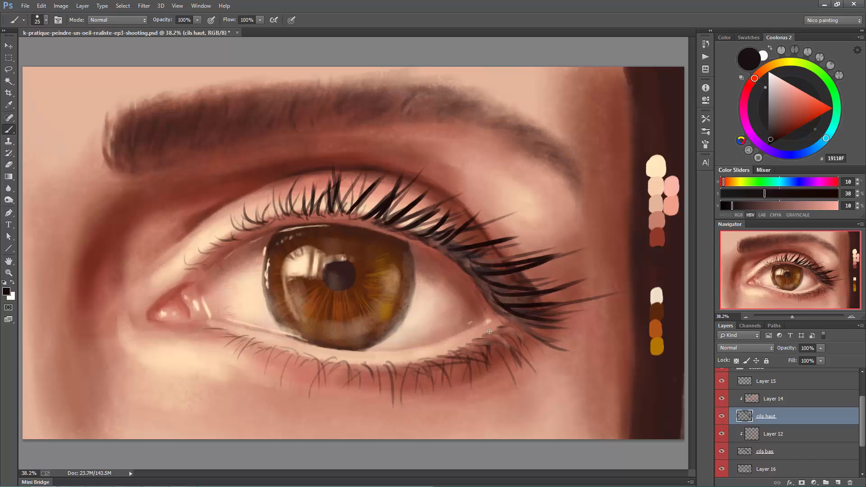
left_click_drag(454, 258, 490, 254)
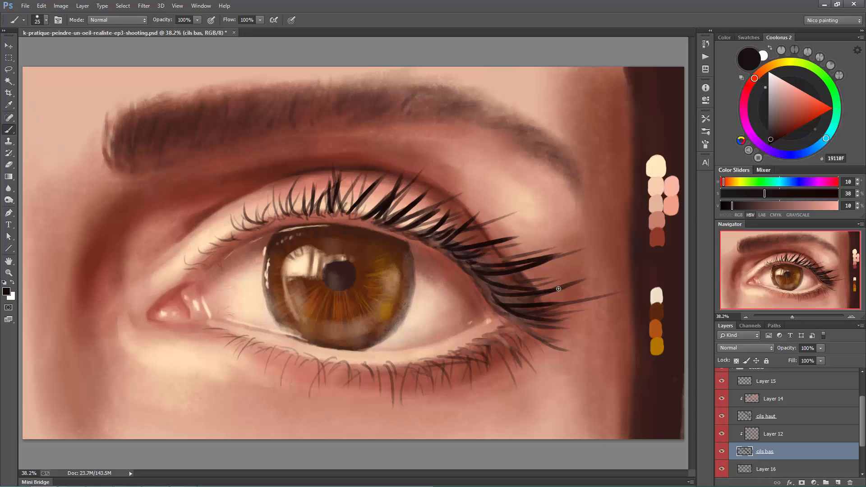
- On the cils bas layer, thicken the outer-corner lower lashes with near-black 19110F at brush size 25
mouse_move(503, 327)
left_mouse_down()
mouse_move(524, 329)
mouse_move(517, 344)
left_mouse_up()
key("ctrl+z")
- Darken the lower lashes beneath the iris's outer half at brush size 20
key("ctrl+z")
left_click_drag(483, 340, 518, 353)
left_click_drag(450, 356, 482, 359)
left_click_drag(472, 344, 500, 370)
left_click_drag(506, 320, 542, 336)
left_click_drag(505, 320, 530, 337)
mouse_move(456, 351)
left_mouse_down()
mouse_move(465, 384)
mouse_move(480, 355)
left_mouse_up()
key("[")
mouse_move(411, 364)
left_mouse_down()
mouse_move(400, 389)
mouse_move(450, 375)
left_mouse_up()
key("ctrl+z")
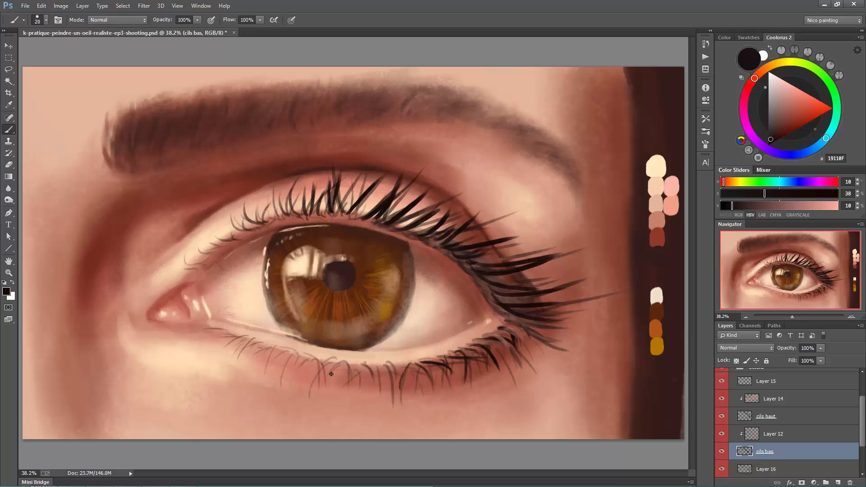
mouse_move(377, 366)
left_mouse_down()
mouse_move(379, 389)
mouse_move(394, 376)
left_mouse_up()
- On Layer 15, shade the iris's top under the upper lid with hair colour 30201E, using a round brush at size 175
scroll(779, 419, "up", 3)
left_click(778, 419)
right_click(372, 203)
double_click(416, 170)
key("[")
key("[")
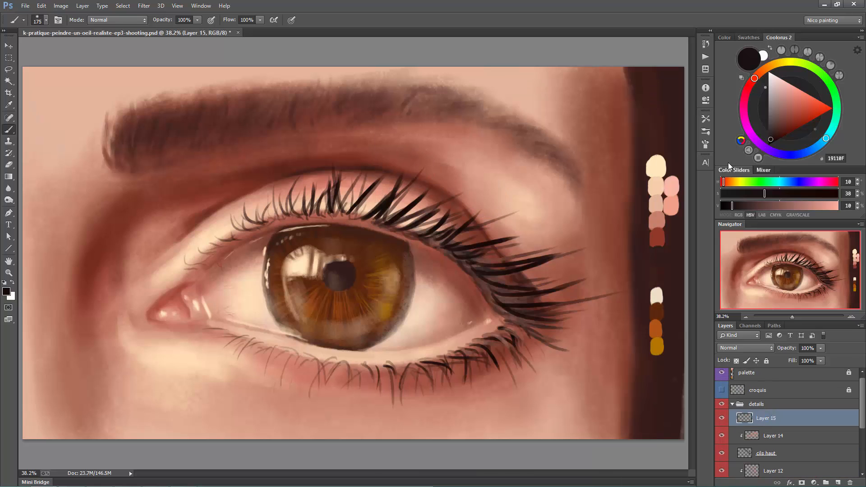
left_click(659, 113, "alt")
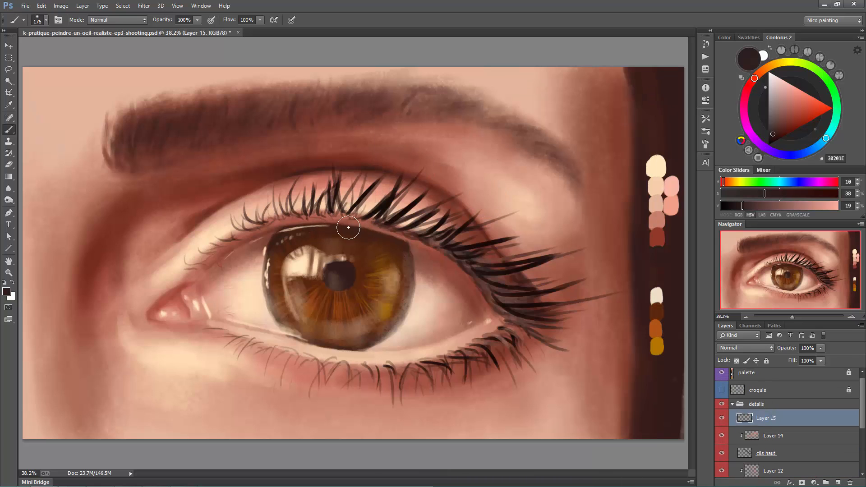
mouse_move(349, 227)
left_mouse_down()
mouse_move(412, 246)
mouse_move(335, 226)
mouse_move(302, 236)
left_mouse_up()
- Refine the dark shading along the iris's upper inner-corner edge with progressively smaller brushes, down to size 45
key("[")
key("[")
key("[")
key("[")
left_click_drag(274, 237, 276, 236)
key("[")
key("[")
key("[")
key("[")
key("[")
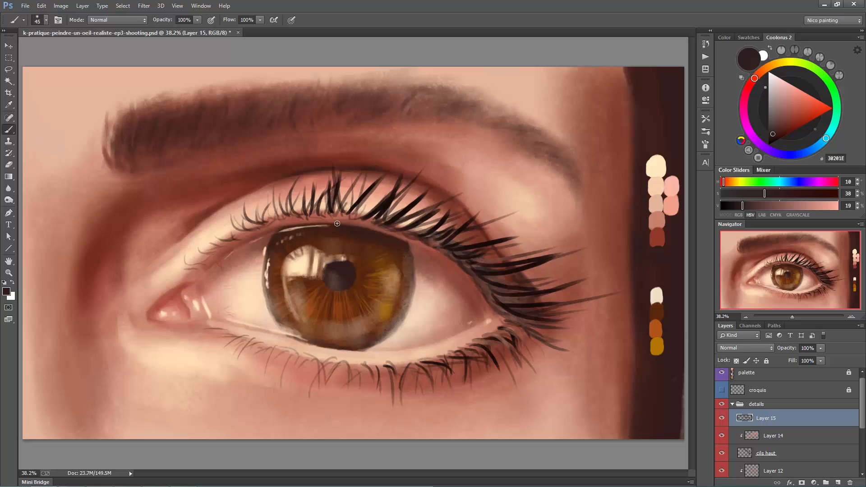
- On a new layer, paint light cream FFE7BE accents on the iris reflection with the Block-in 1 brush at size 45
key("ctrl+shift+alt+n")
right_click(387, 189)
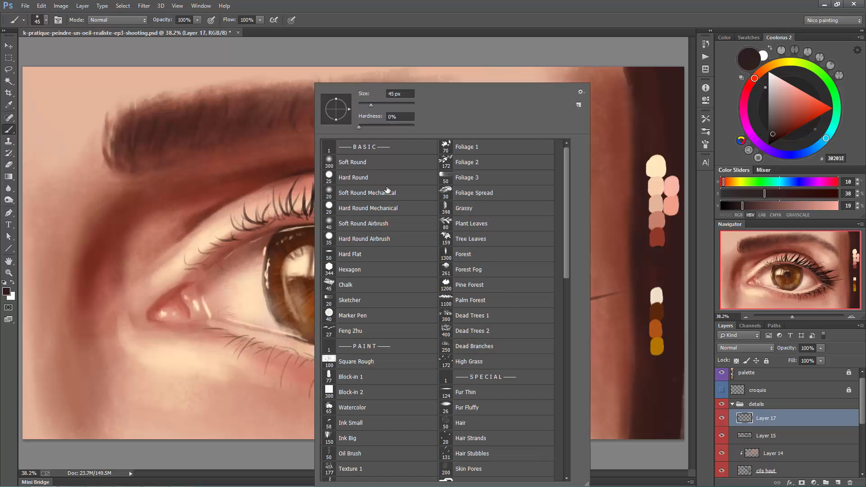
double_click(346, 378)
left_click(195, 303, "alt")
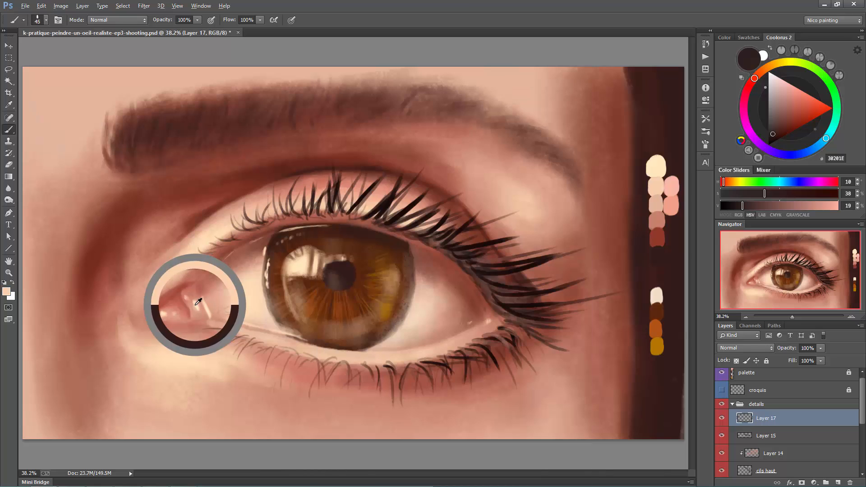
left_click(317, 263, "alt")
mouse_move(316, 254)
left_mouse_down()
mouse_move(316, 268)
mouse_move(298, 274)
mouse_move(307, 265)
left_mouse_up()
left_click(303, 261, "alt")
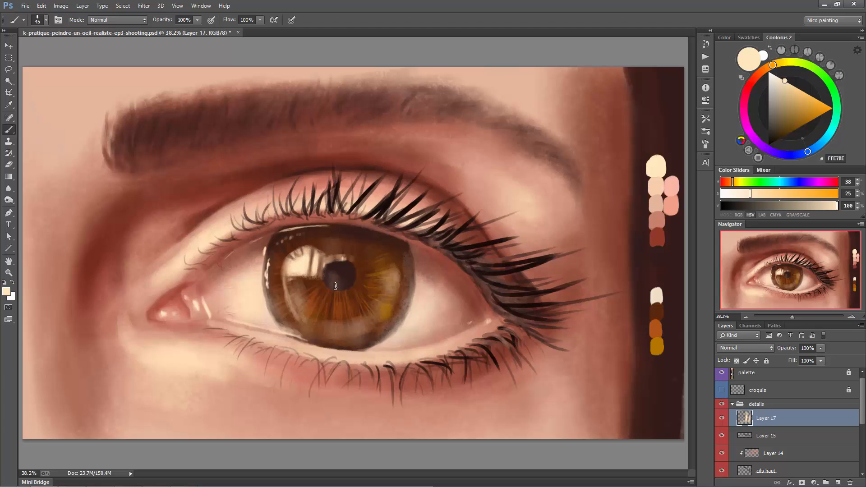
- Add cream FFE7BE highlights along the lower lid and the skin beneath the inner corner, using brush sizes up to 60
left_click_drag(355, 365, 357, 369)
key("]")
key("]")
key("]")
left_click_drag(205, 339, 247, 355)
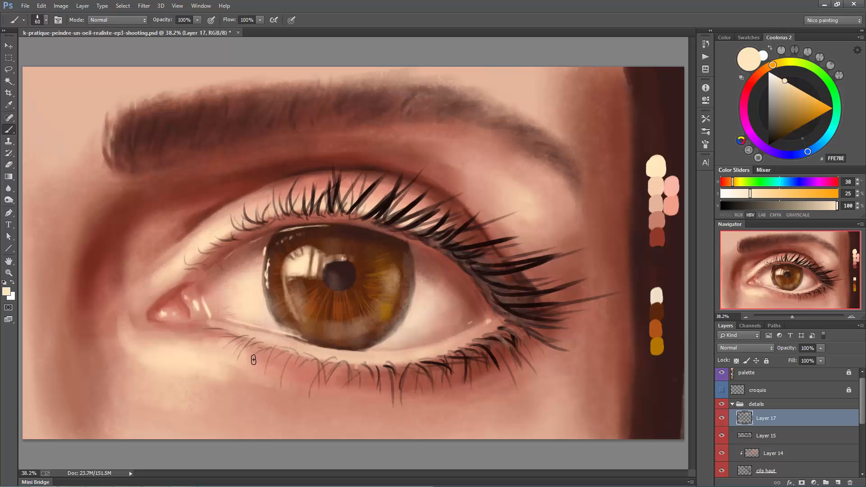
left_click_drag(157, 346, 189, 358)
key("[")
key("[")
key("]")
mouse_move(167, 355)
left_mouse_down()
mouse_move(189, 358)
mouse_move(204, 378)
left_mouse_up()
- Refine the skin tones under the outer lower lashes with red-brown 68392C and muted pink B7836F at small brush sizes
left_click(491, 234, "alt")
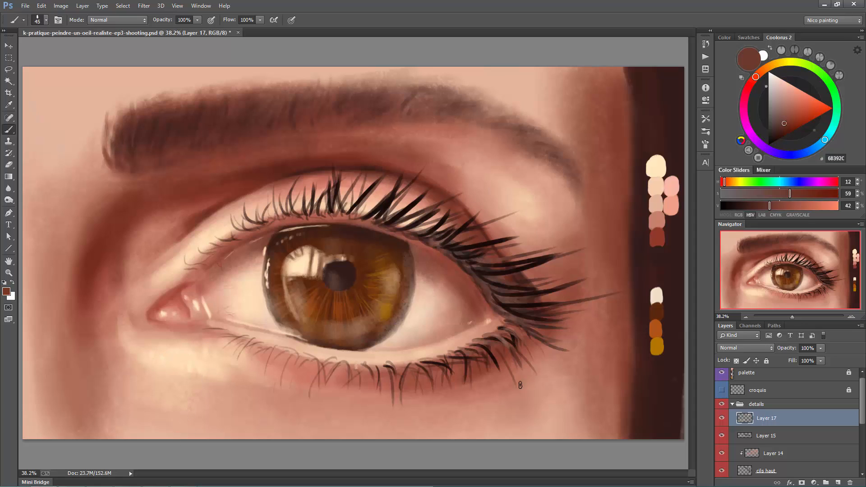
key("[")
key("[")
key("[")
key("bracketleft")
left_click(413, 400, "alt")
key("bracketright")
key("bracketright")
key("bracketright")
key("bracketright")
key("bracketright")
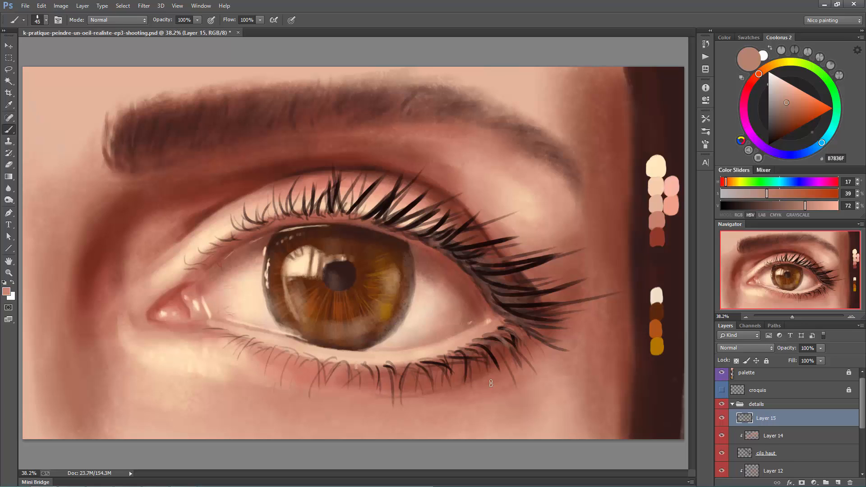
- On a new layer, darken the underside of the eyebrow's inner half with brown 533029 at size 125
left_click(247, 129, "alt")
key("bracketright")
key("bracketright")
key("bracketright")
key("bracketright")
key("bracketright")
key("bracketright")
key("bracketright")
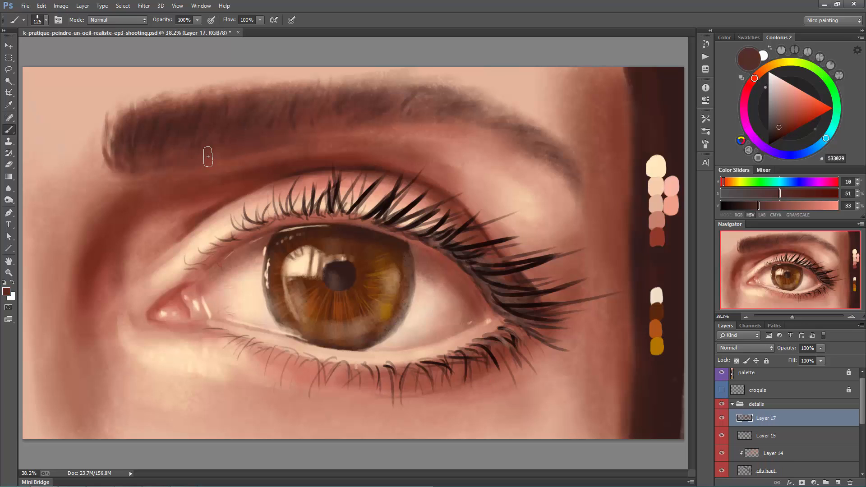
left_click(170, 147, "alt")
mouse_move(170, 147)
left_mouse_down()
mouse_move(128, 160)
mouse_move(232, 135)
mouse_move(310, 131)
left_mouse_up()
key("bracketright")
key("bracketright")
key("bracketright")
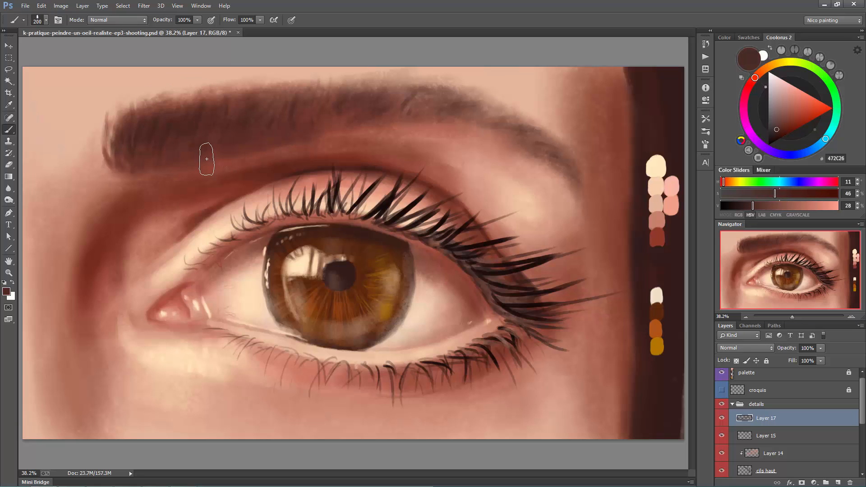
- Blend the eyebrow's lower edge into the skin beneath it with browns 472C26, 835041 and 5C2F25 at size 200
left_click_drag(359, 124, 441, 120)
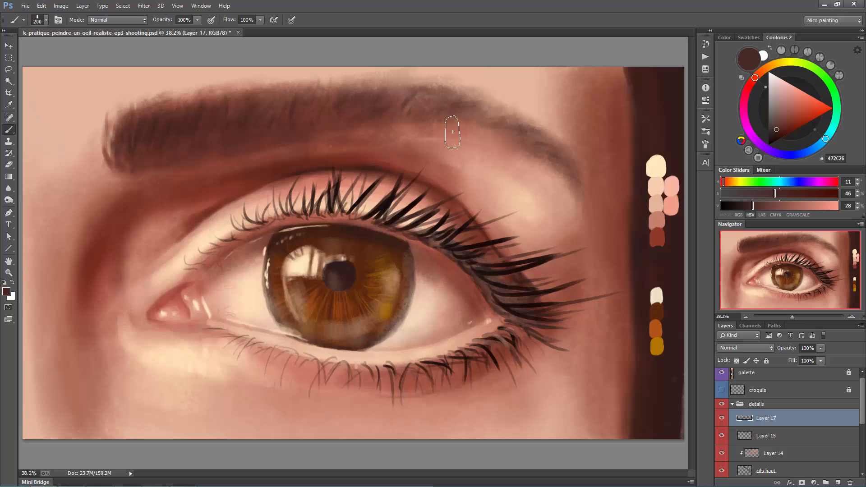
left_click(397, 142, "alt")
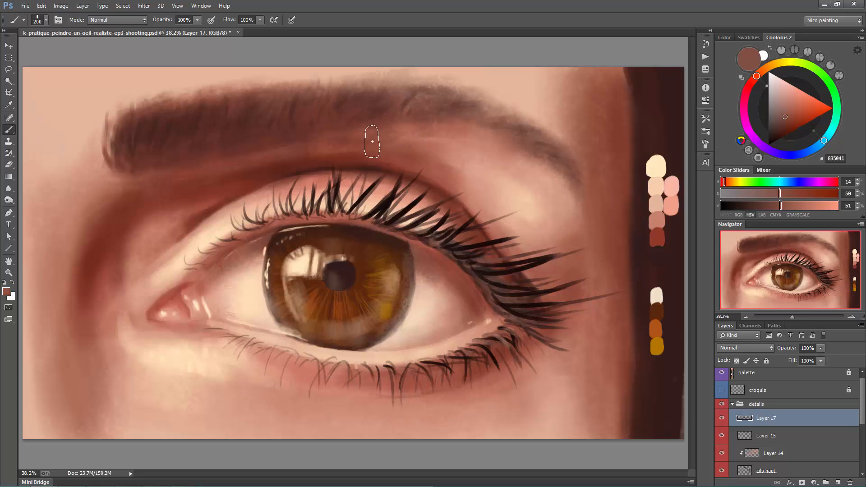
left_click(334, 142, "alt")
left_click(280, 156, "alt")
left_click(279, 159, "alt")
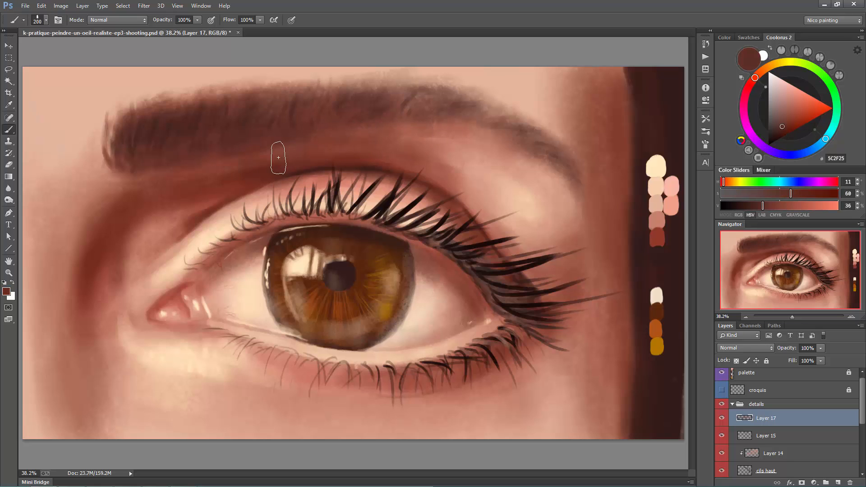
key("bracketleft")
key("bracketleft")
key("bracketleft")
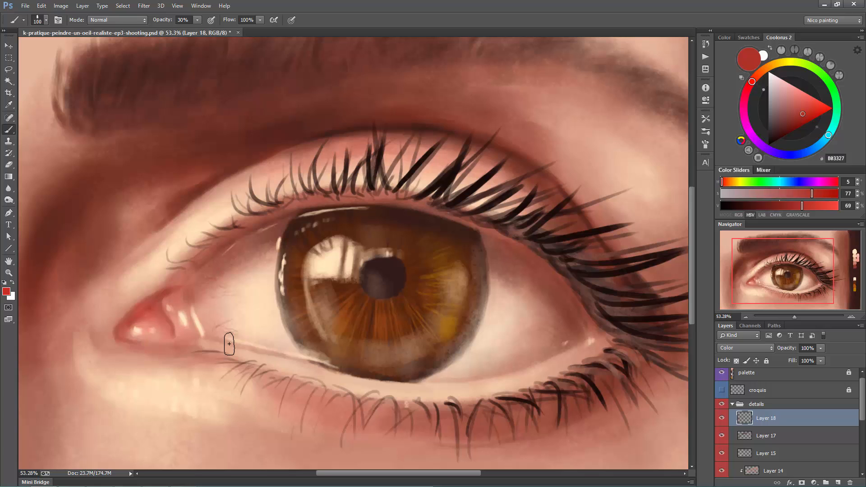
- Hide the palette layer and check the whole painting with the canvas flipped horizontally, undoing the flip
scroll(229, 344, "down", 3)
left_click(722, 372)
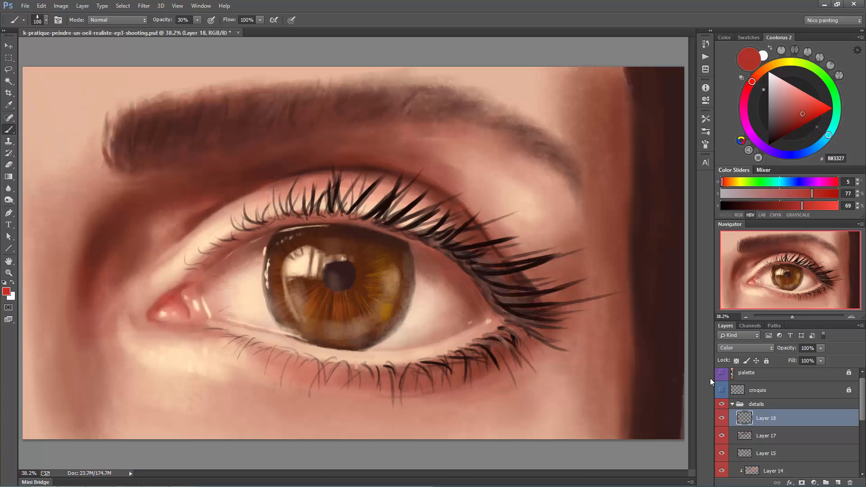
key("ctrl+shift+h")
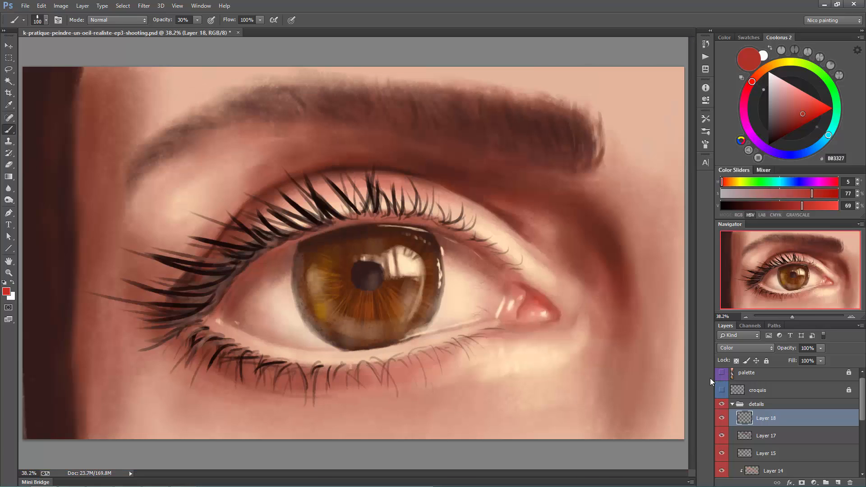
key("ctrl+z")
- Merge the Layer 18 colour tint down into the detail layers beneath it and collapse the details group
key("ctrl+e")
key("ctrl+e")
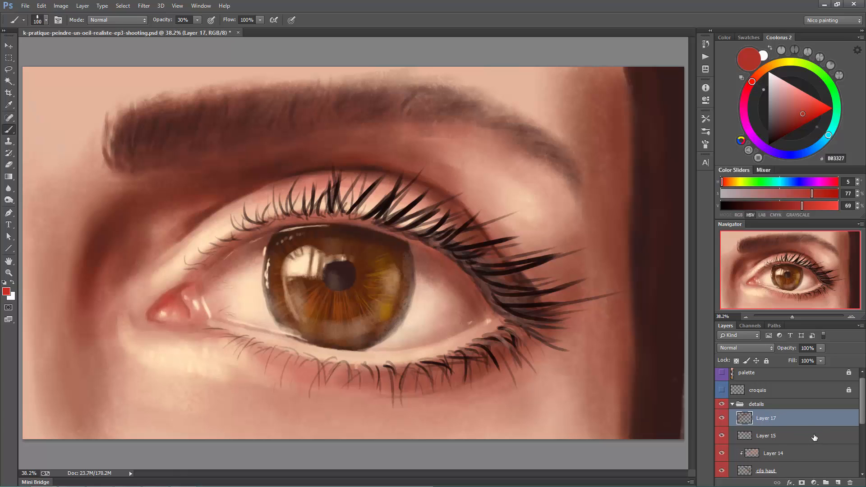
scroll(807, 434, "down", 3)
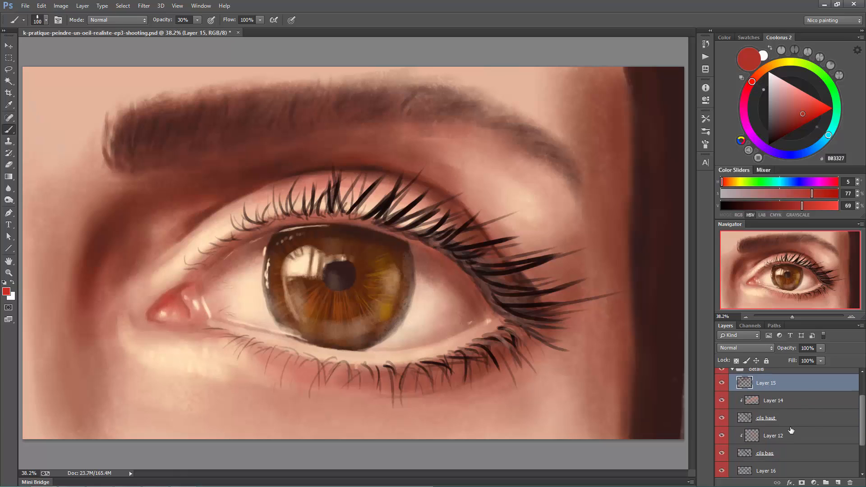
left_click(773, 466)
scroll(771, 442, "down", 1)
scroll(770, 420, "up", 3)
left_click(732, 408)
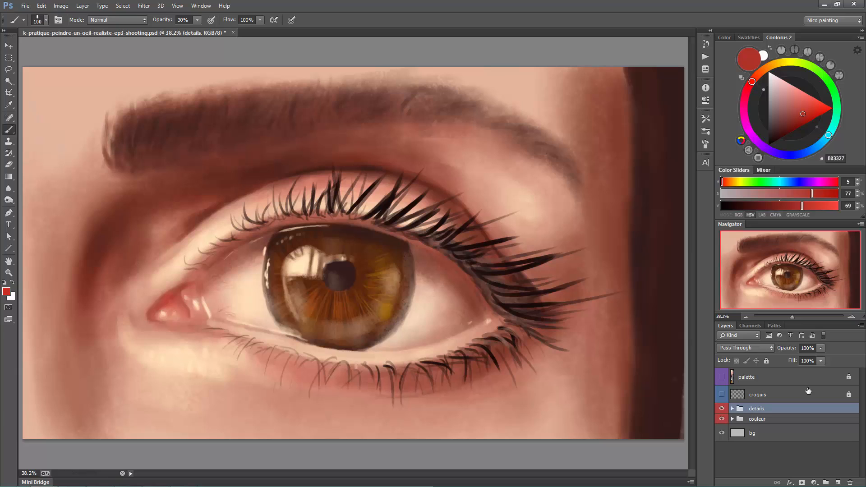